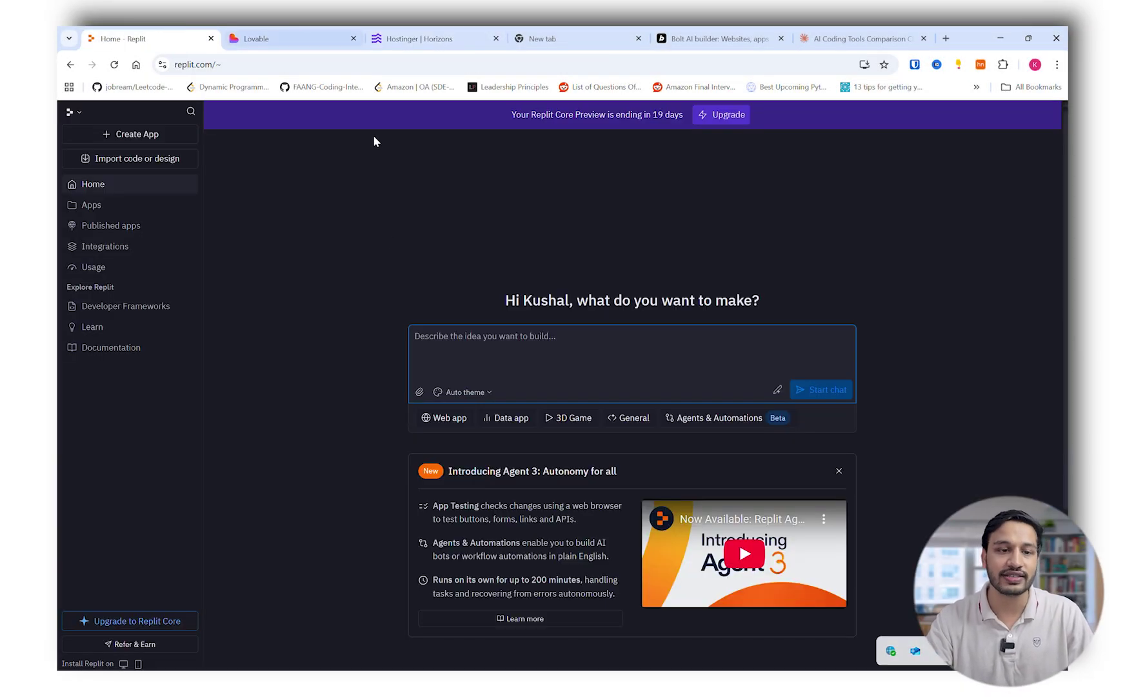
Step: Glance at the Replit home page, then bring up the Hostinger Horizons start page in Chrome
left_click(155, 34)
left_click(379, 33)
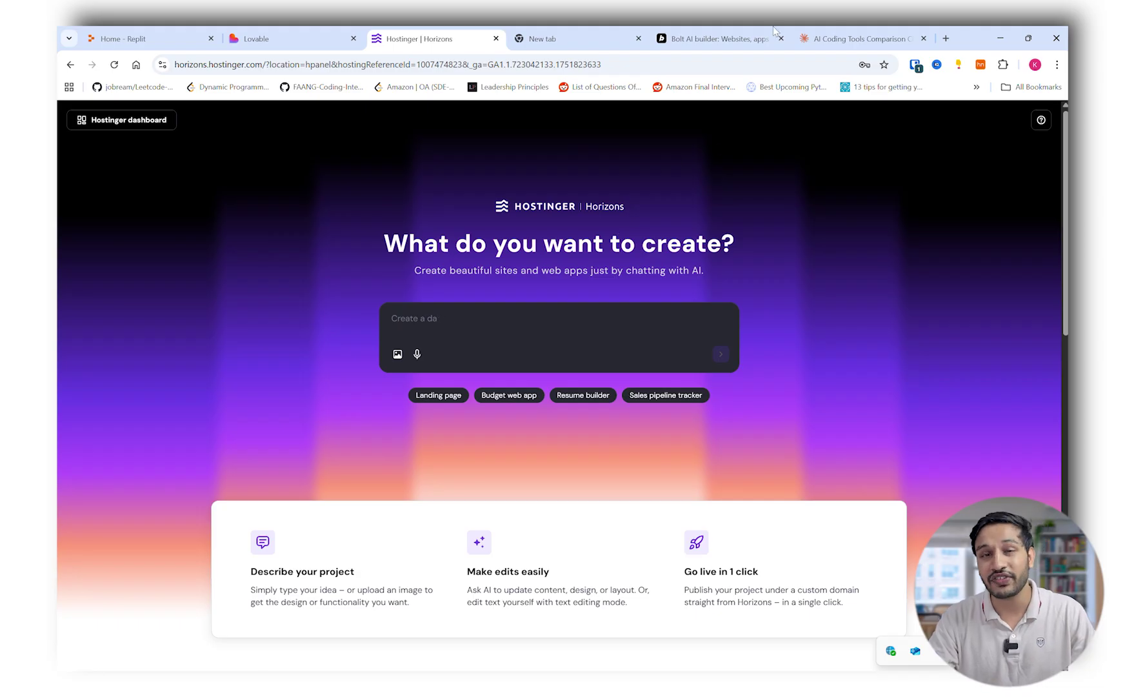
key("alt+Tab")
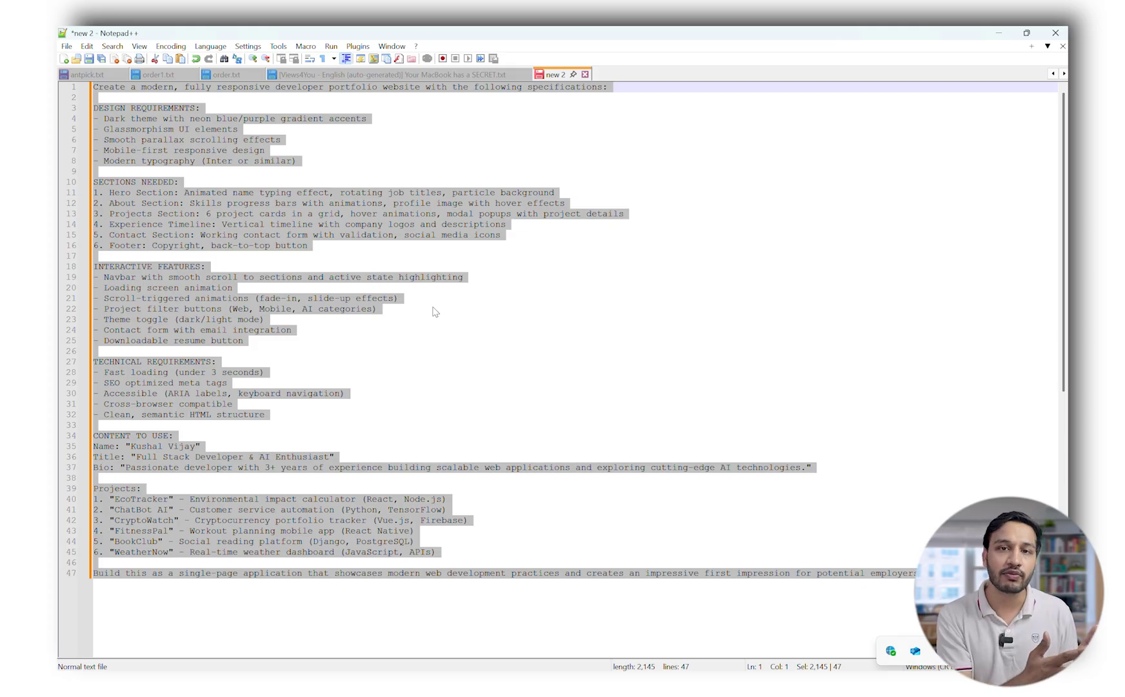
Step: Copy the 47-line portfolio prompt from Notepad++ and paste it into the Horizons prompt box
key("ctrl+c")
key("alt+Tab")
key("ctrl+v")
scroll(523, 342, "up", 10)
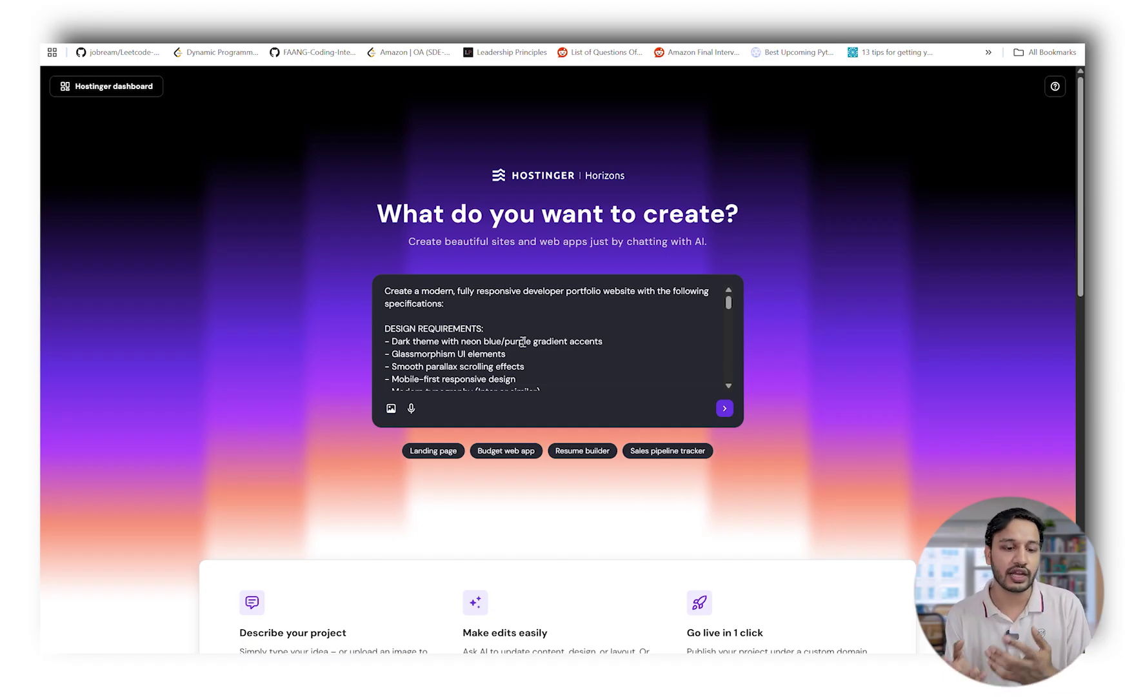
Step: Add a closing line asking to use the attached images, attach photos, and send the prompt
scroll(520, 342, "down", 15)
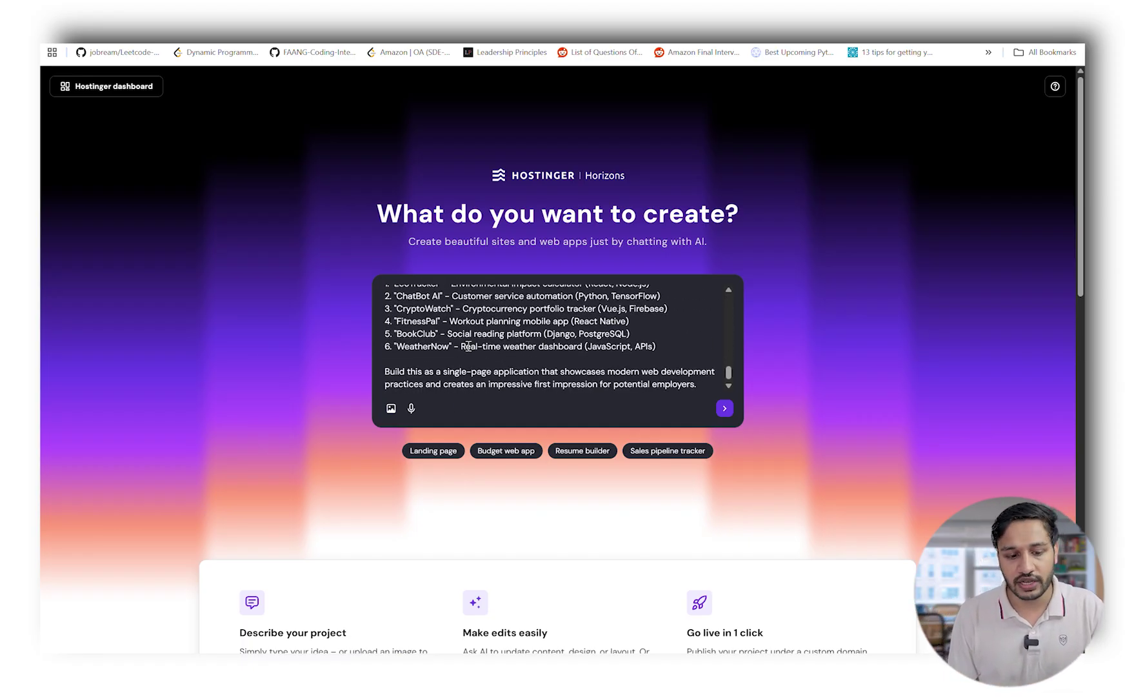
scroll(471, 343, "down", 5)
scroll(495, 306, "up", 3)
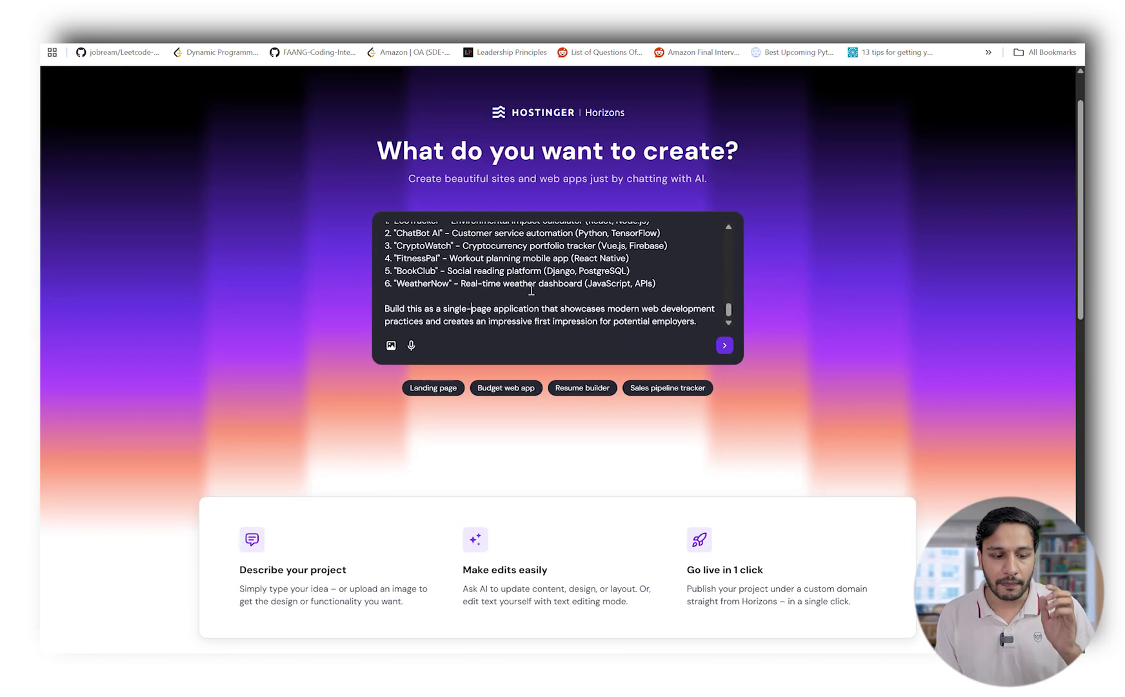
key("shift+Return")
key("shift+Return")
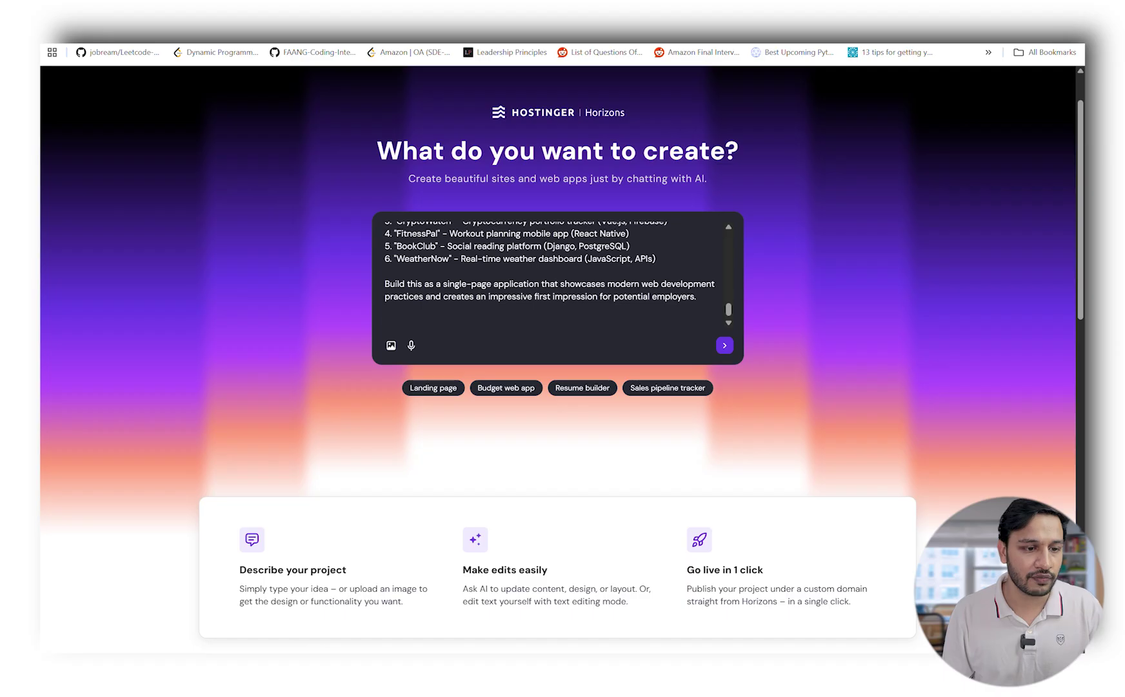
left_click(391, 345)
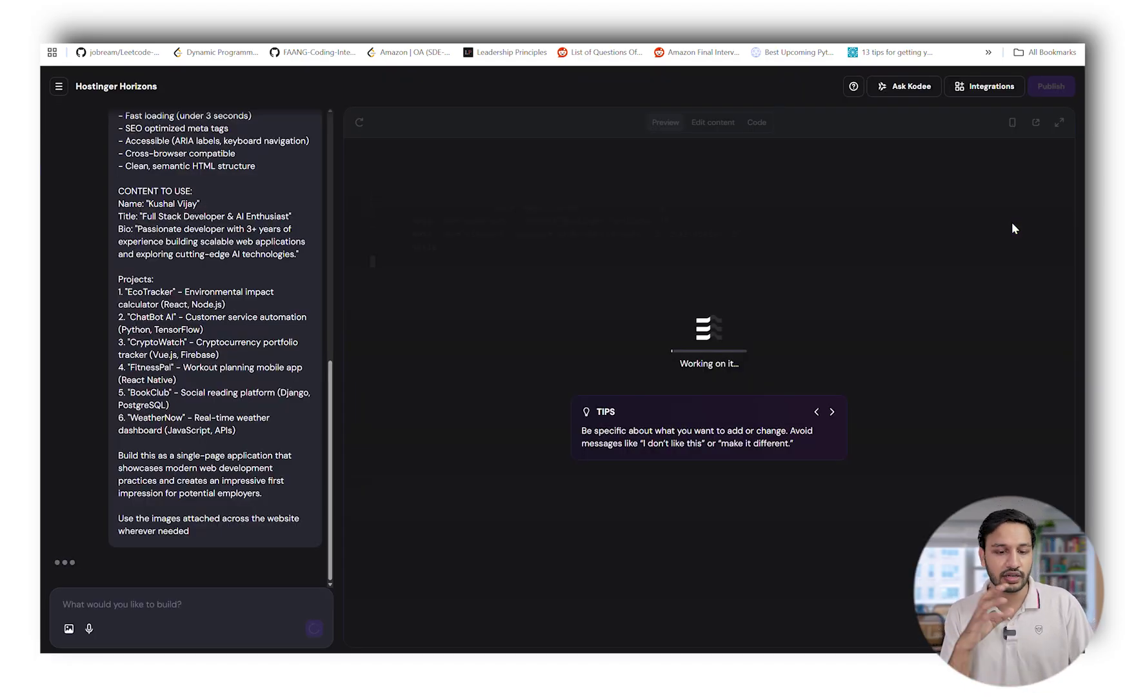
scroll(258, 250, "up", 10)
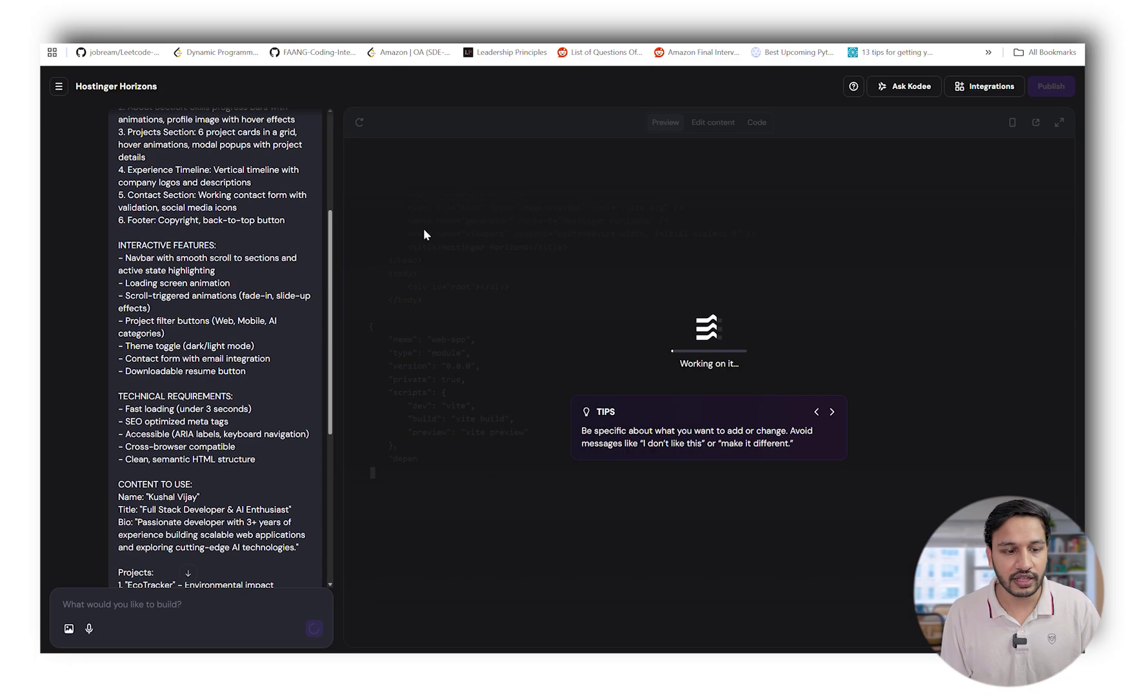
scroll(258, 250, "down", 10)
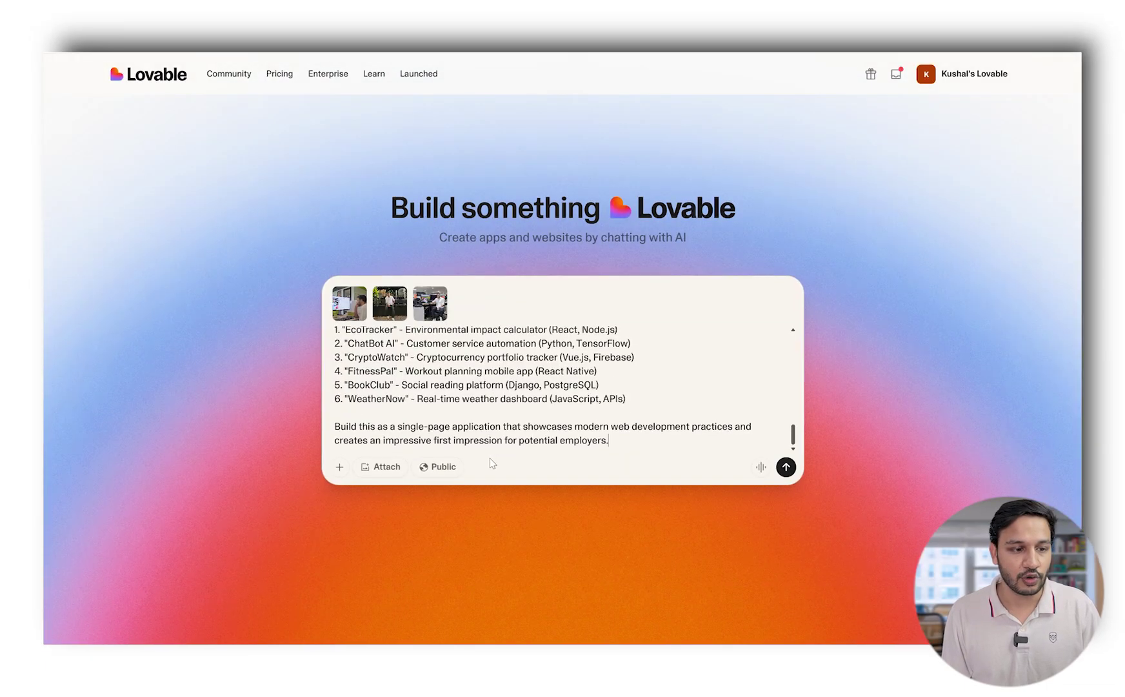
Step: Start the Replit build with the same portfolio prompt and three attached photos
scroll(516, 400, "up", 1)
scroll(517, 400, "up", 3)
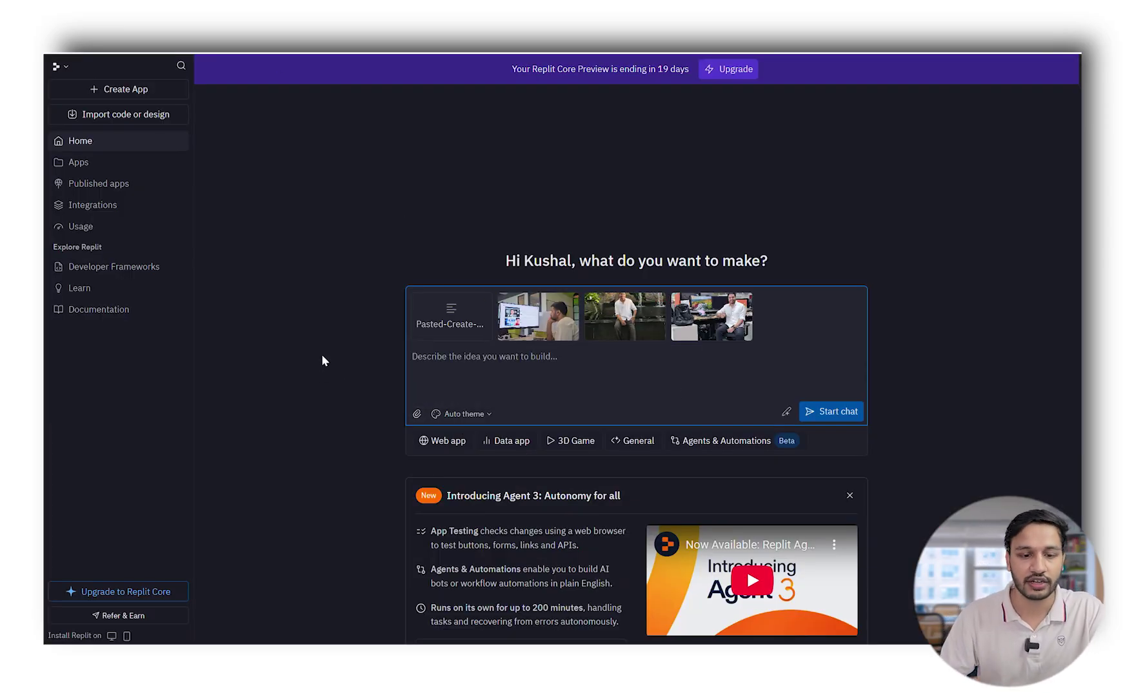
left_click(838, 411)
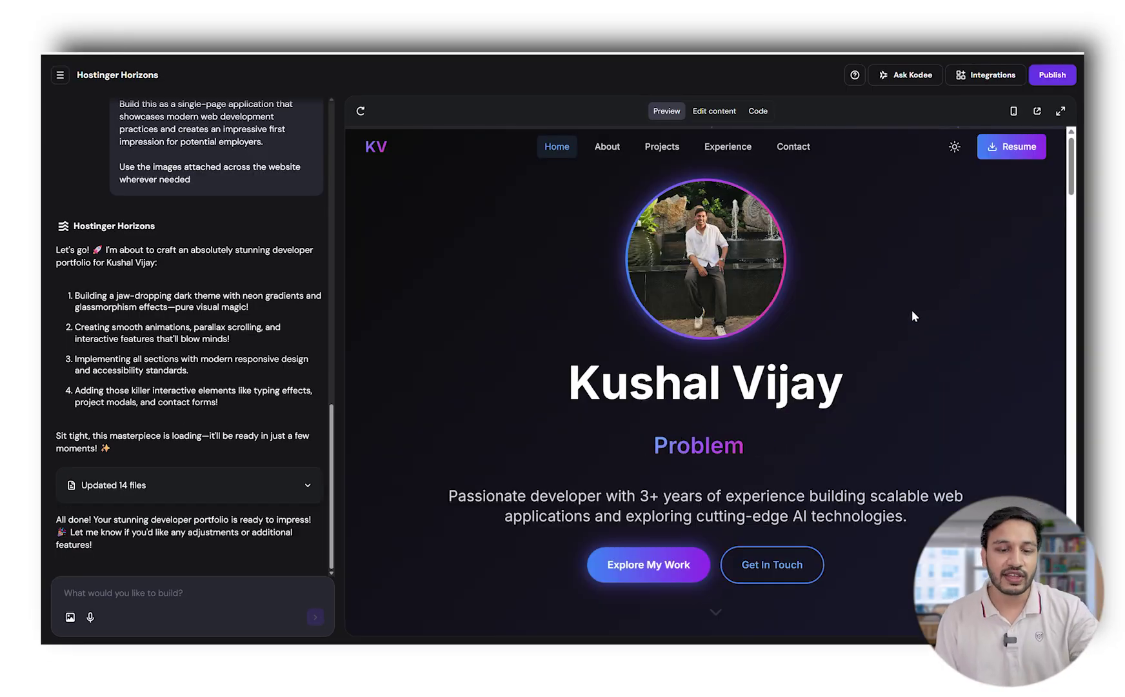
scroll(909, 313, "down", 10)
scroll(844, 355, "down", 15)
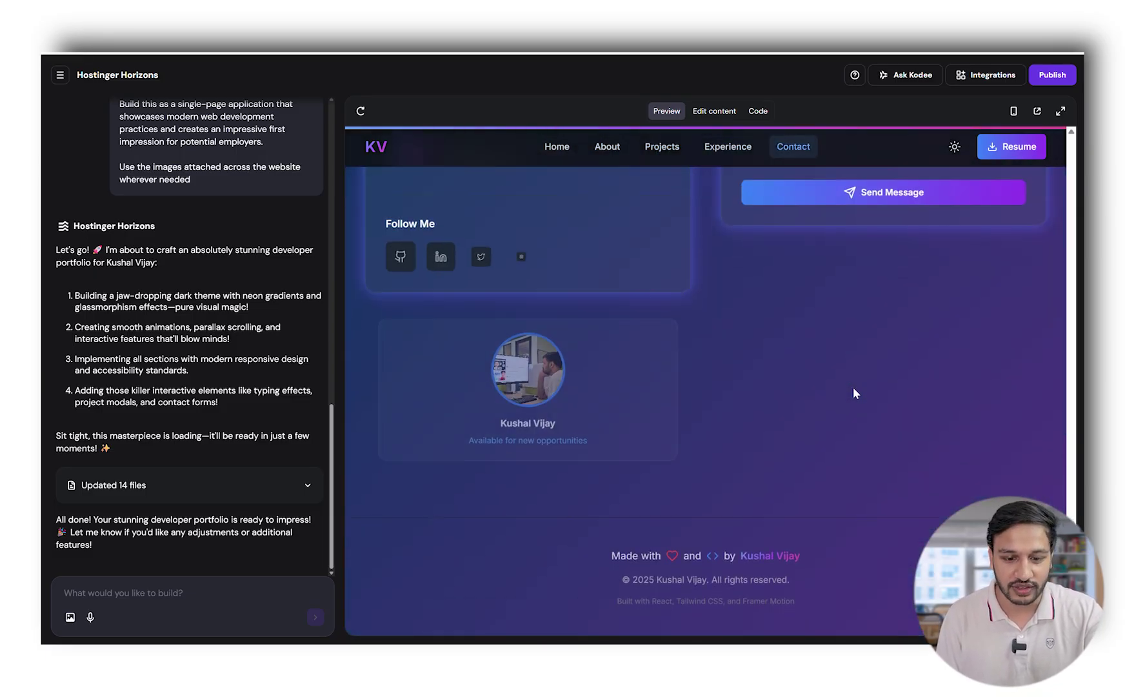
scroll(841, 455, "up", 5)
scroll(845, 455, "up", 15)
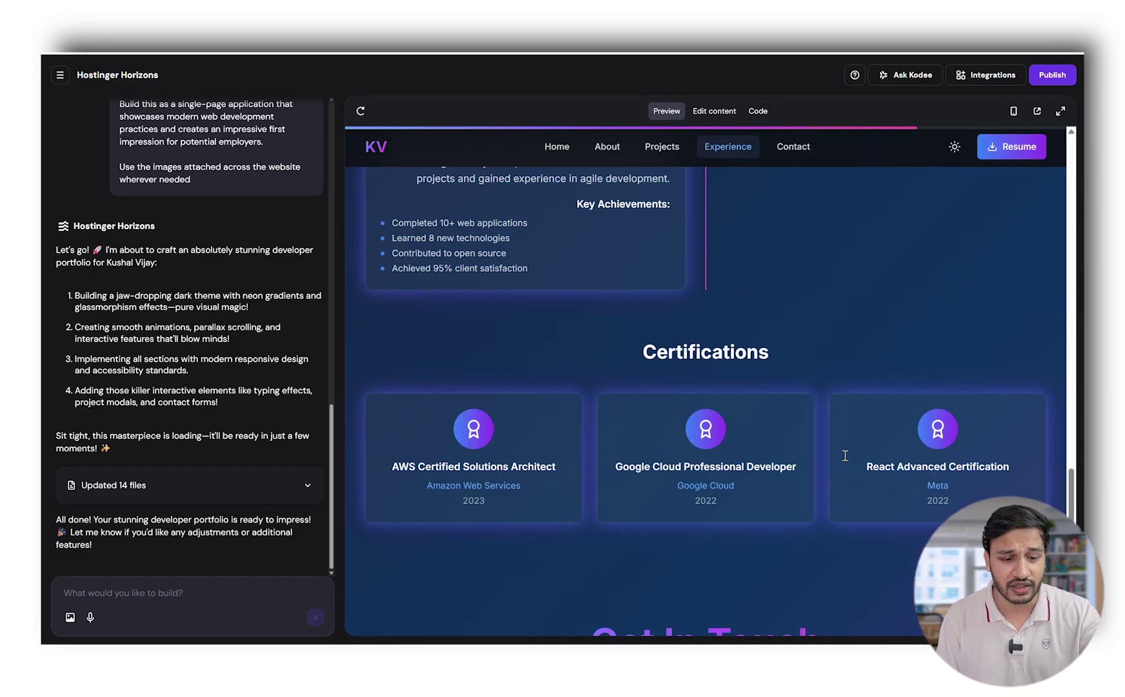
scroll(845, 455, "up", 10)
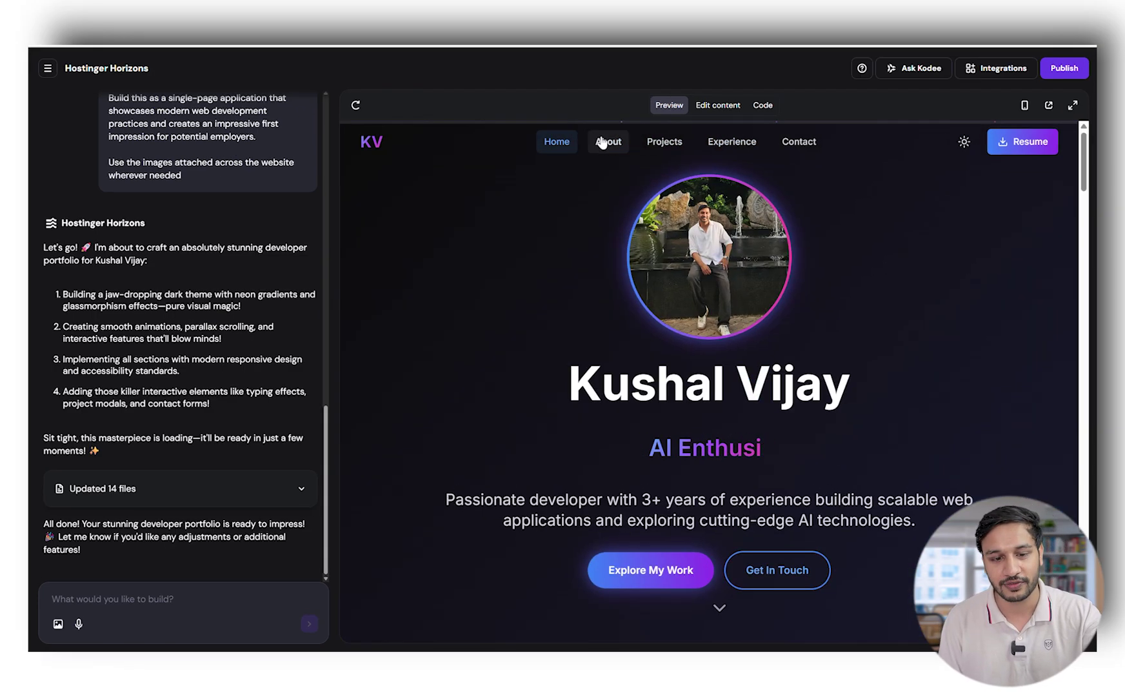
left_click(603, 142)
left_click(668, 143)
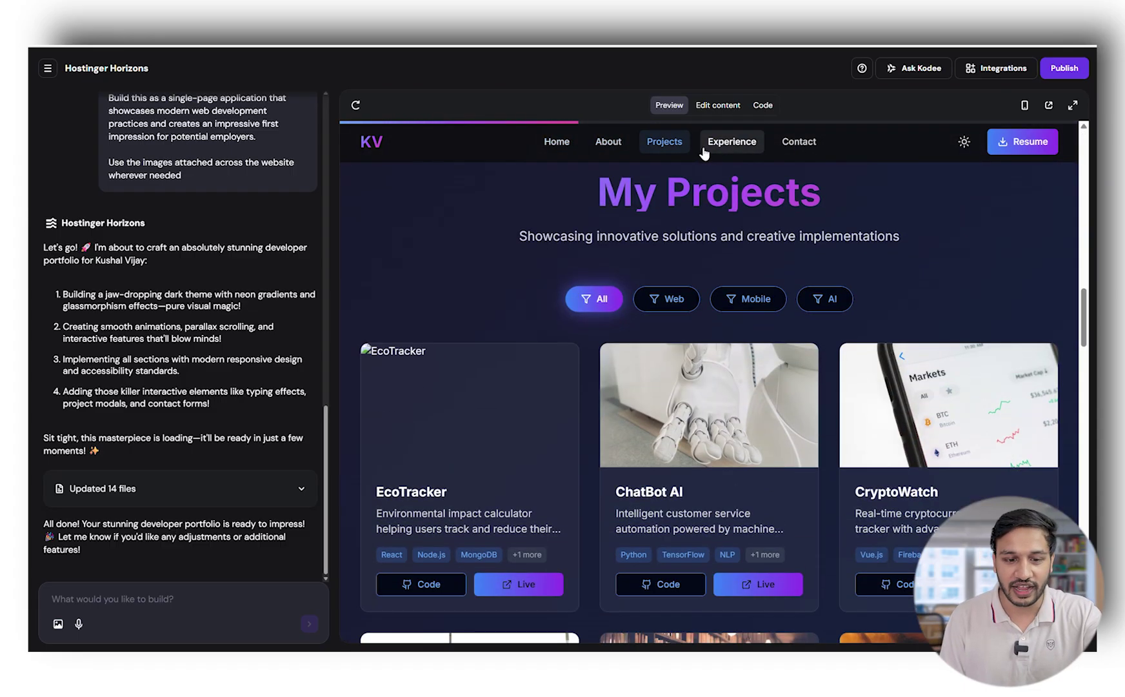
left_click(704, 143)
left_click(788, 142)
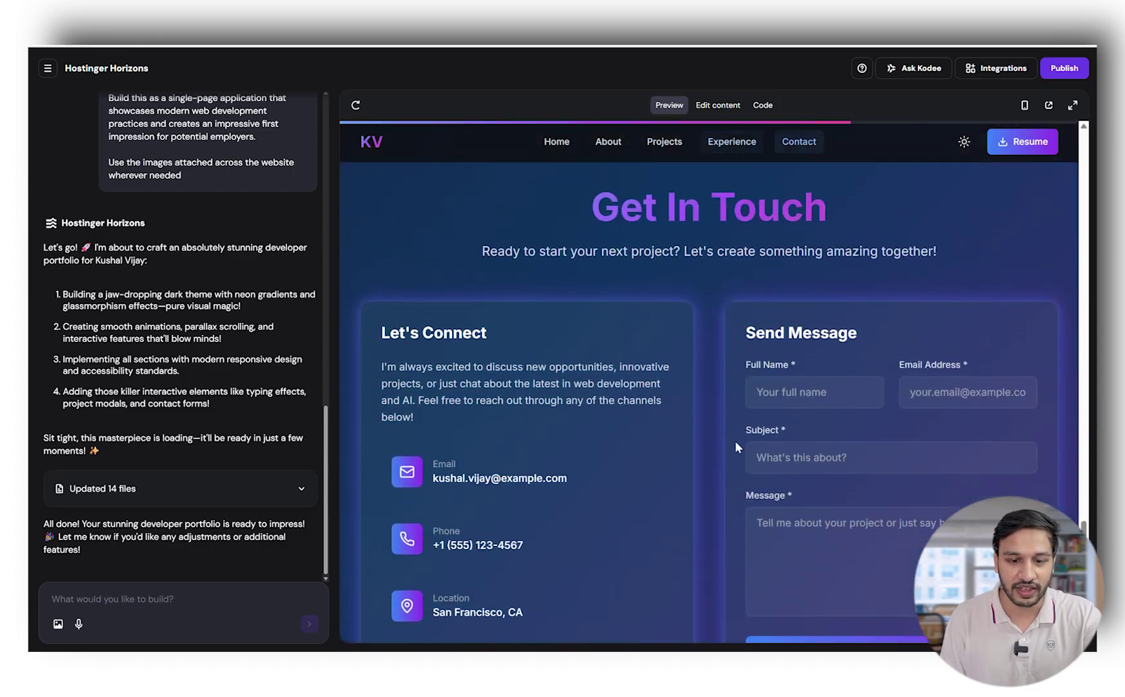
left_click(804, 374)
left_click(968, 376)
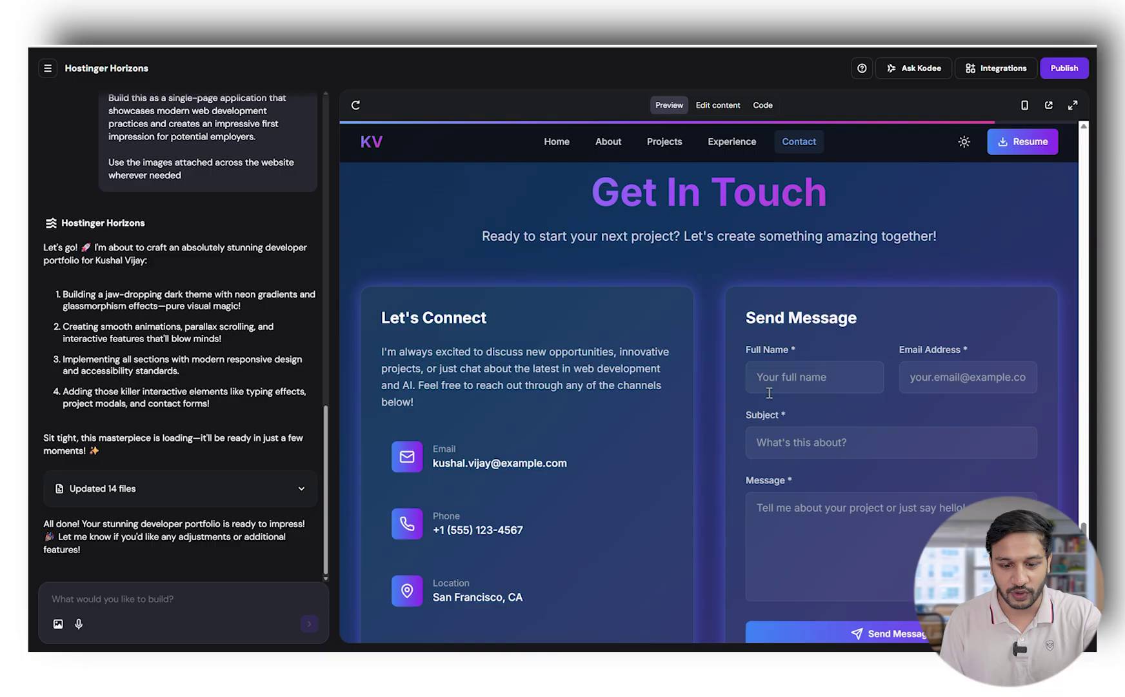
scroll(753, 377, "up", 5)
scroll(716, 429, "up", 5)
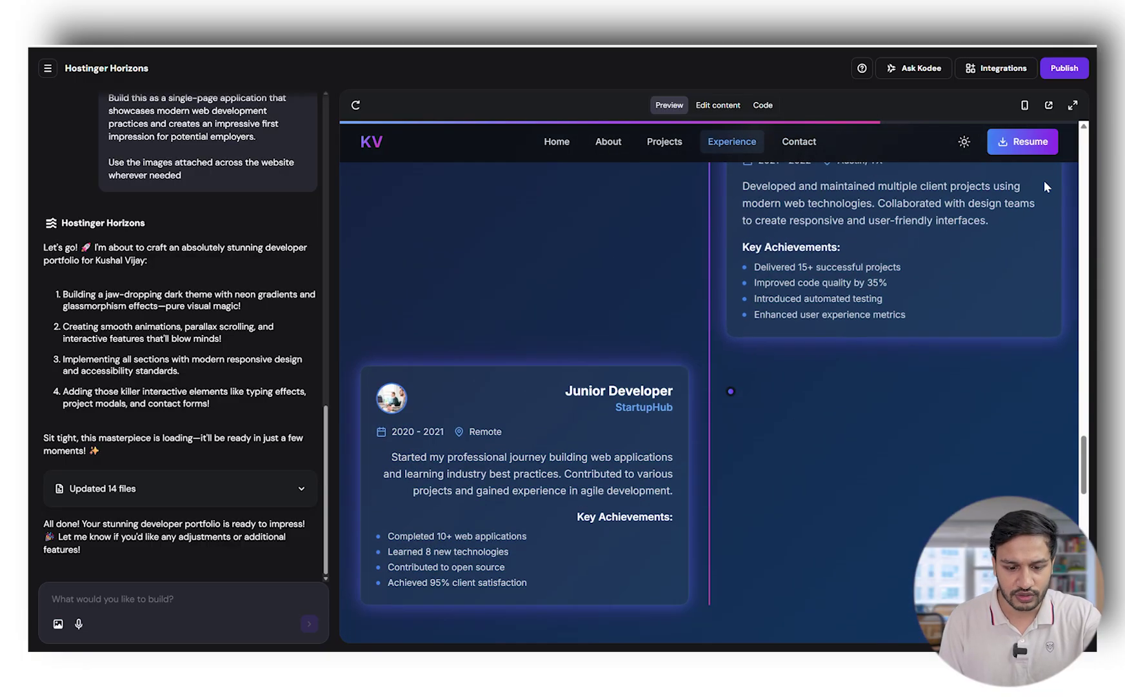
left_click(964, 141)
scroll(811, 378, "up", 10)
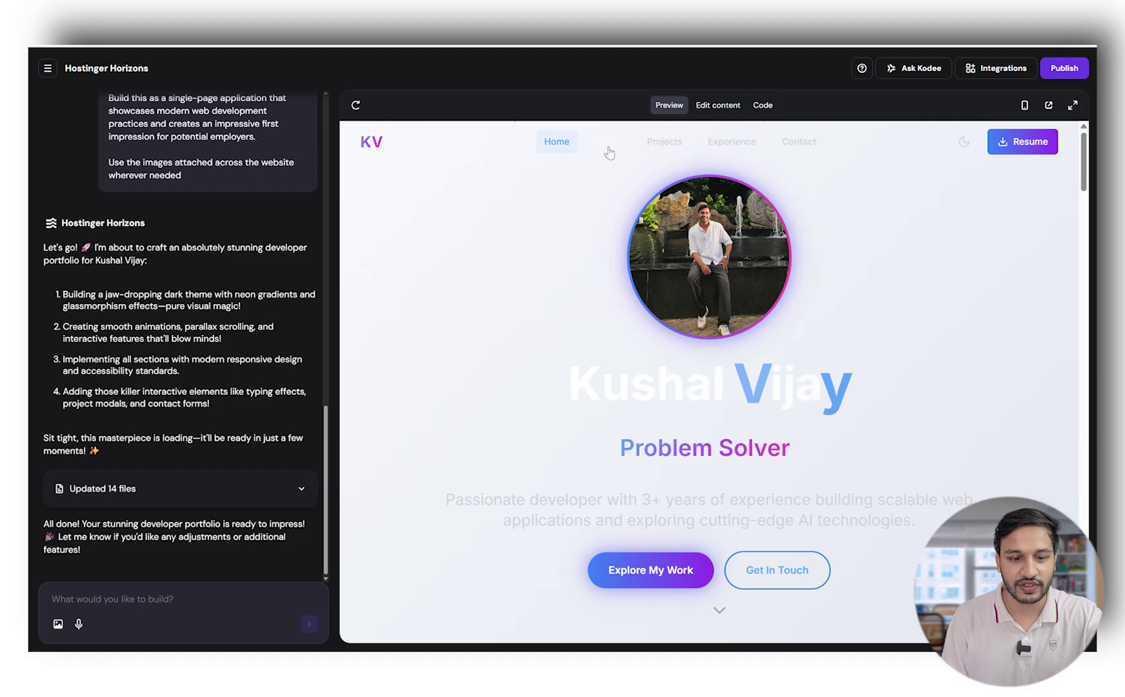
left_click(793, 582)
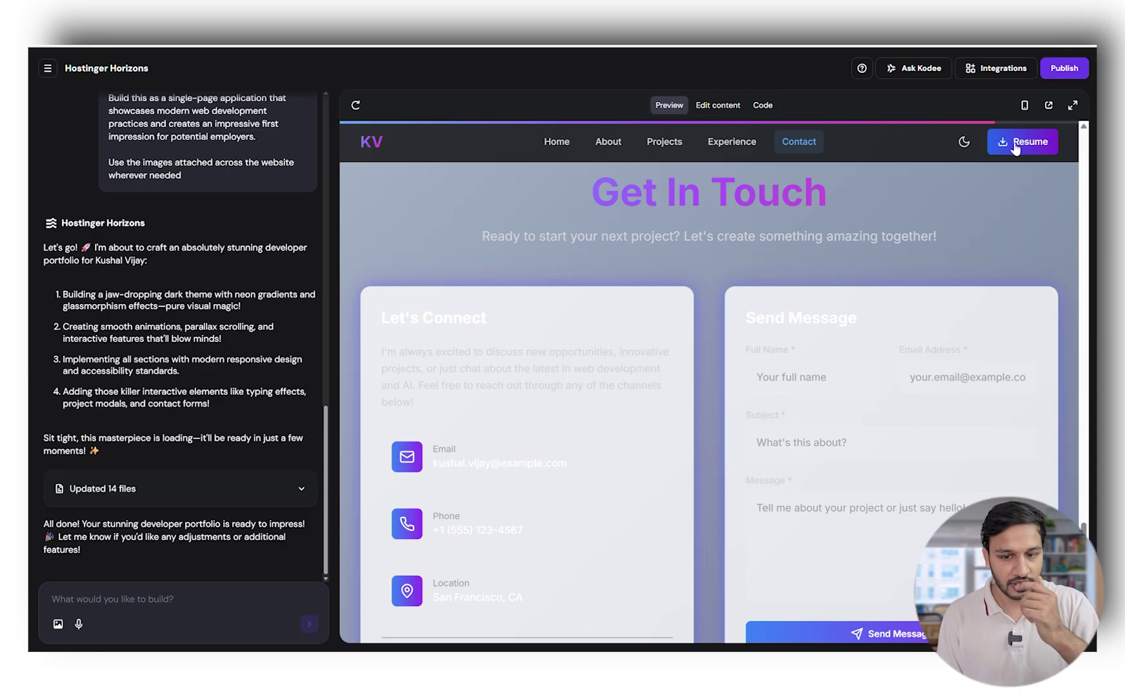
left_click(1015, 148)
left_click(965, 143)
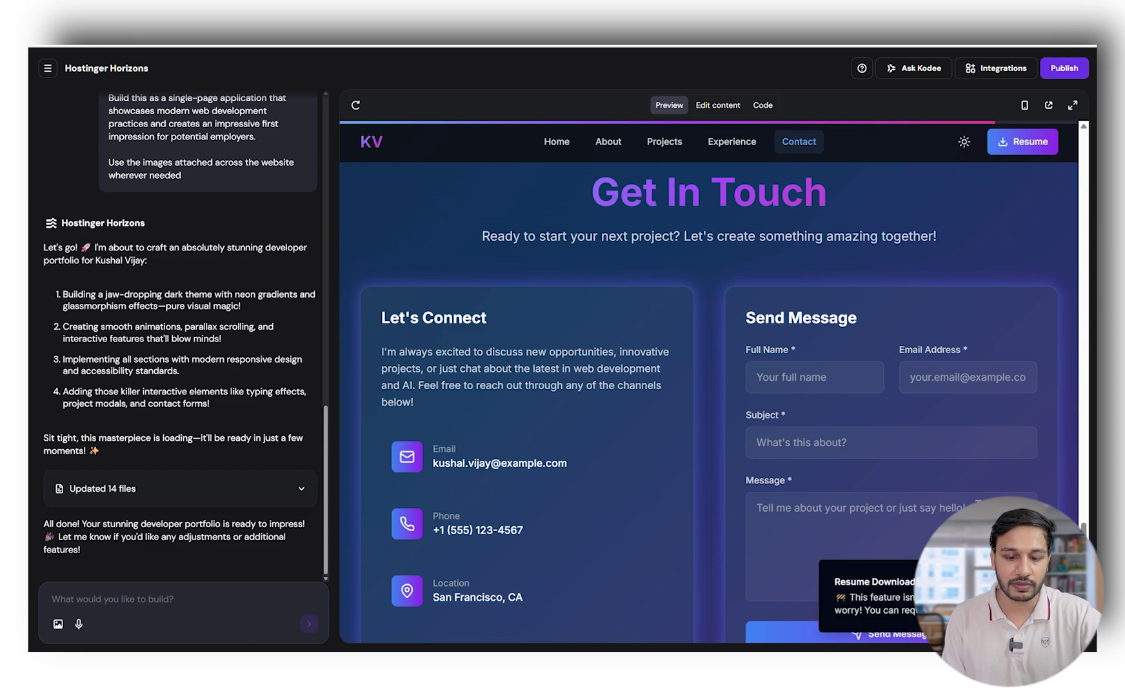
scroll(619, 413, "up", 20)
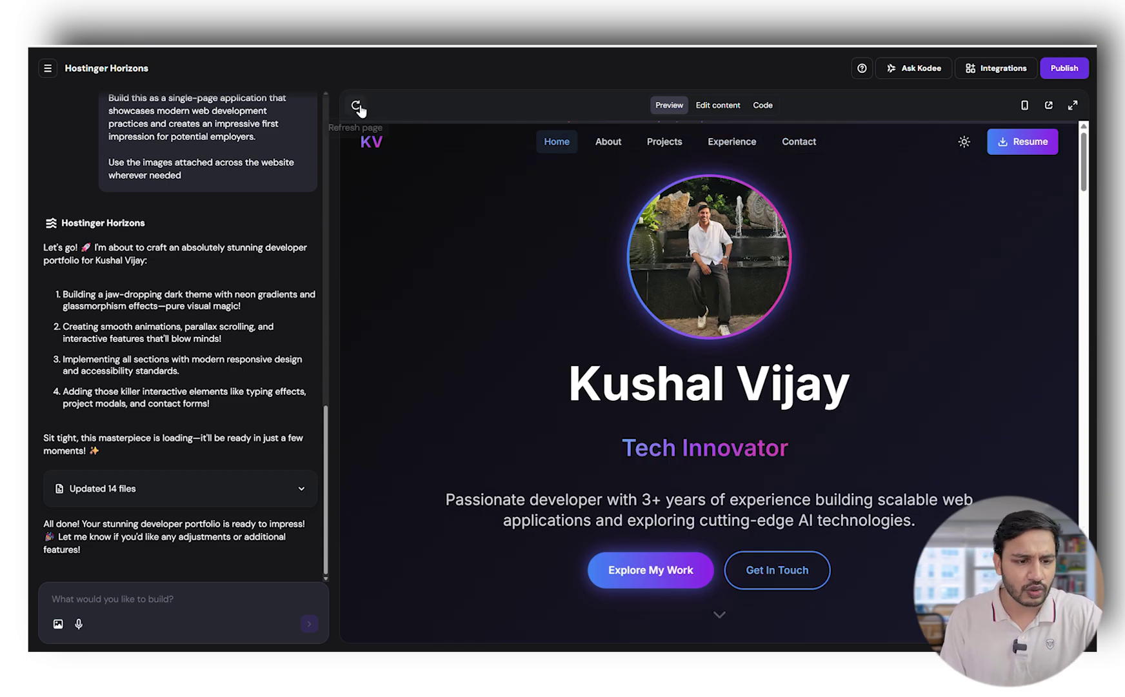
left_click(357, 106)
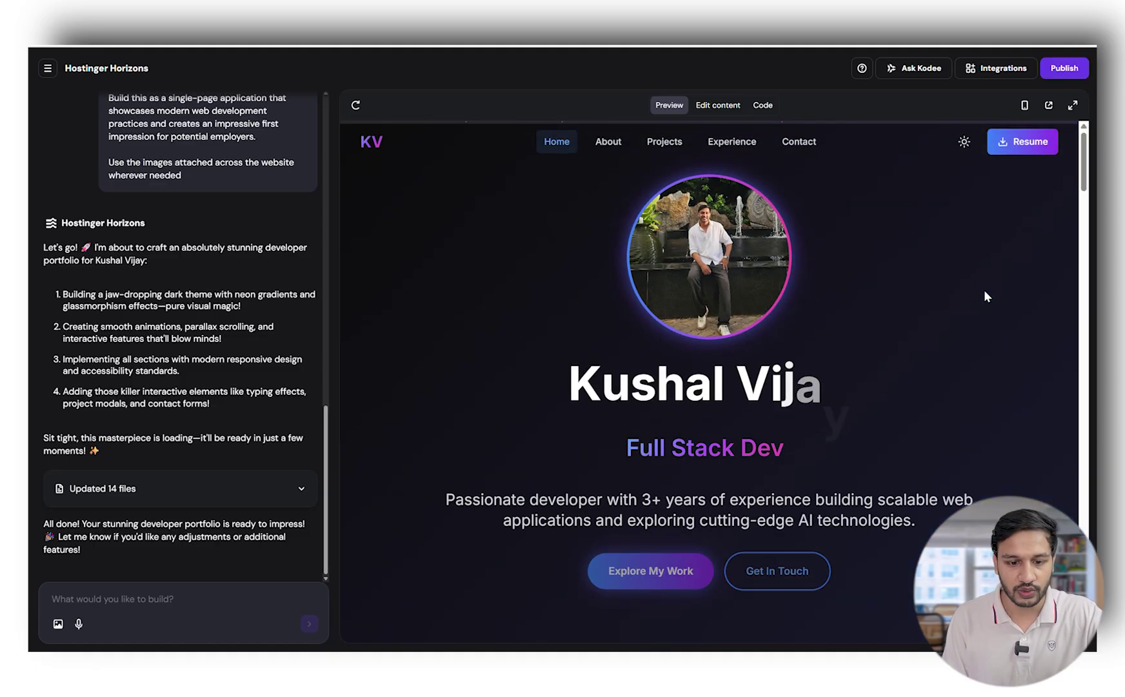
scroll(983, 300, "down", 5)
scroll(981, 299, "up", 5)
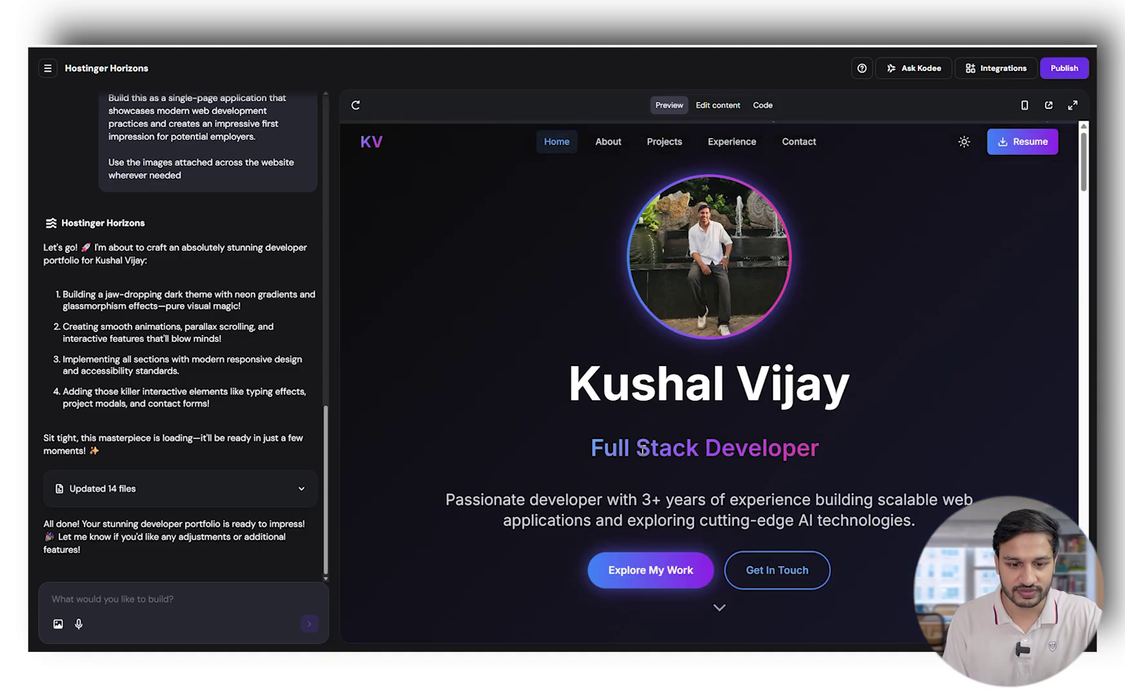
scroll(937, 388, "down", 5)
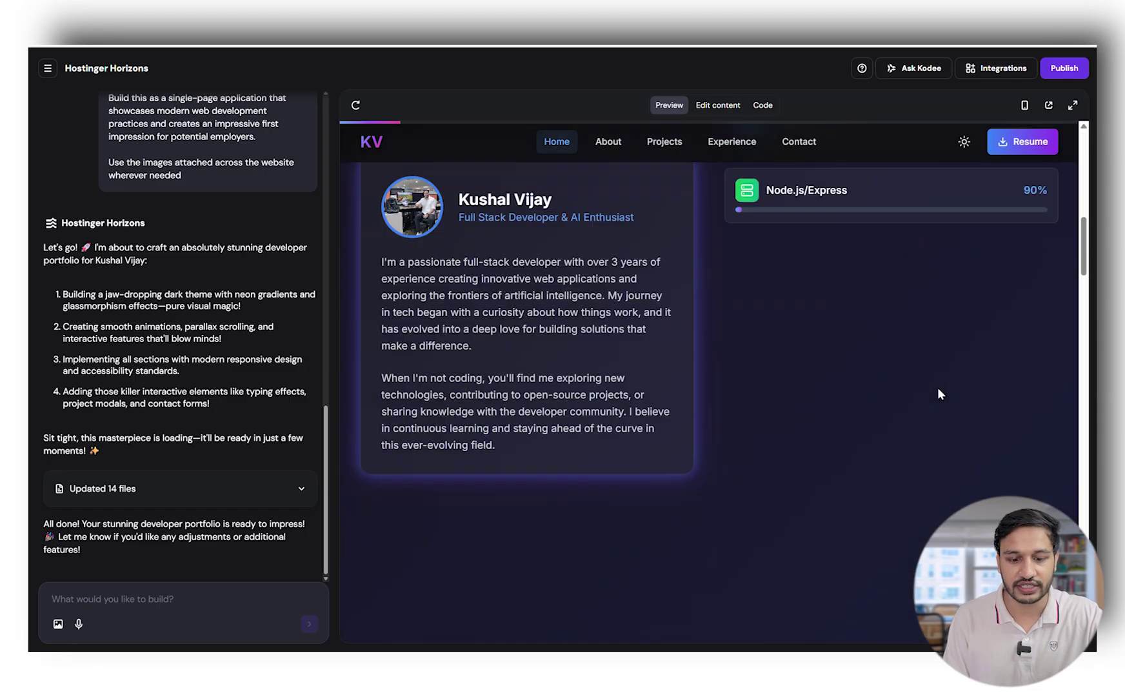
scroll(939, 386, "up", 5)
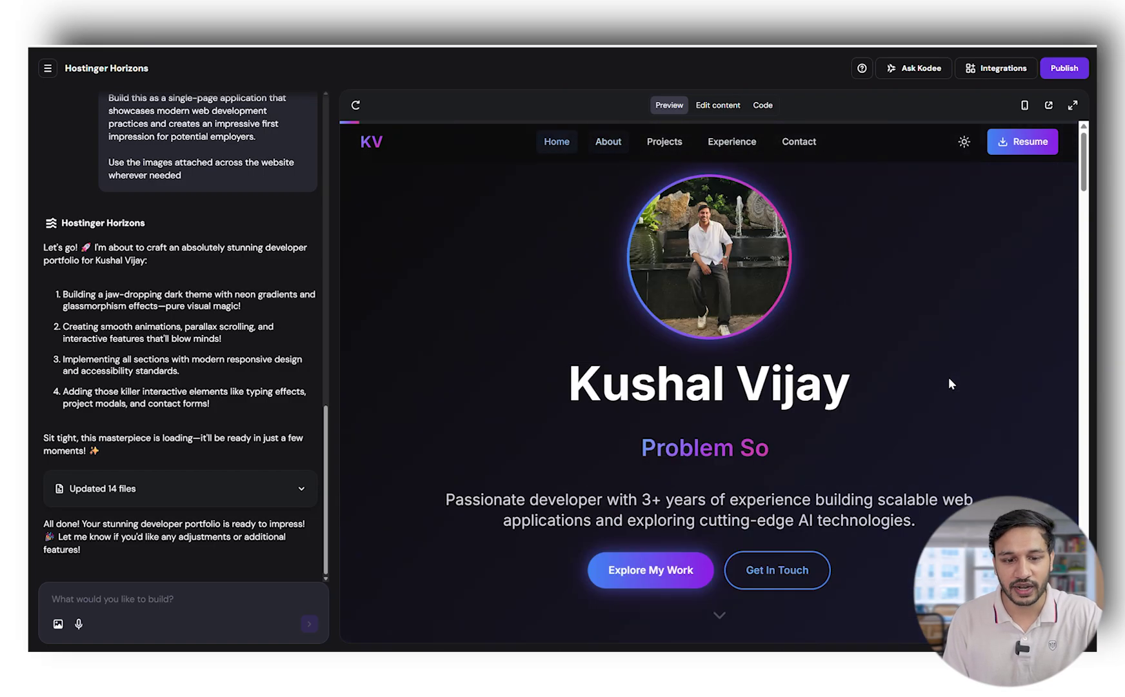
left_click(1064, 68)
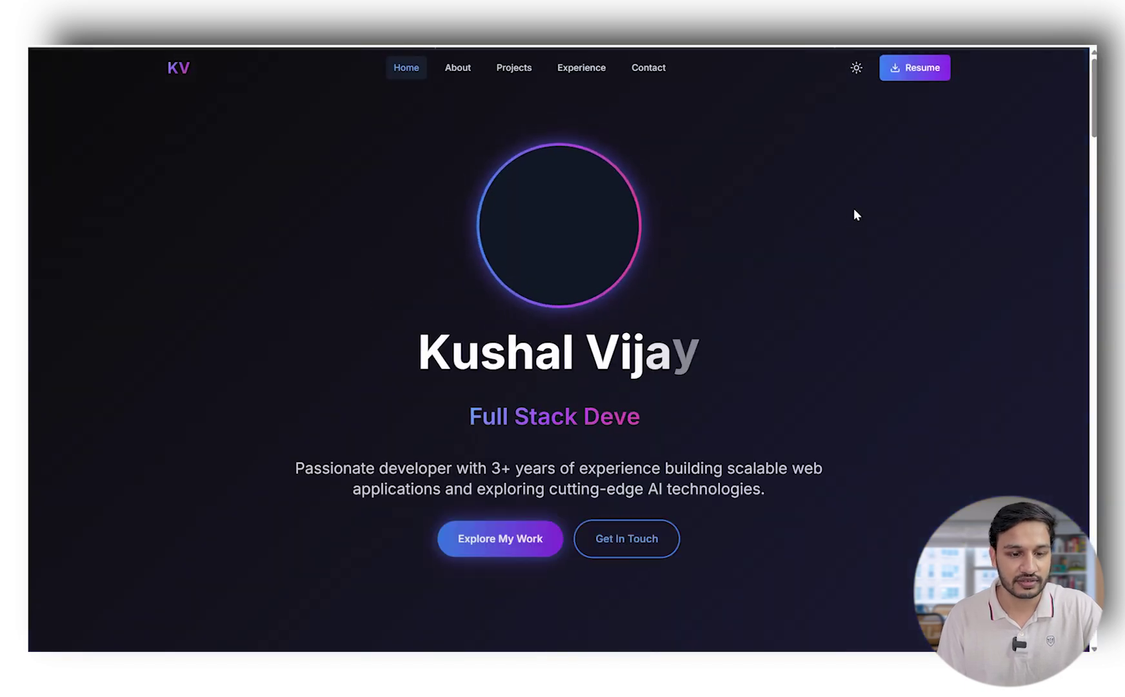
Step: Dismiss the Published successfully dialog, then review and close the Integrations panel
scroll(830, 299, "down", 12)
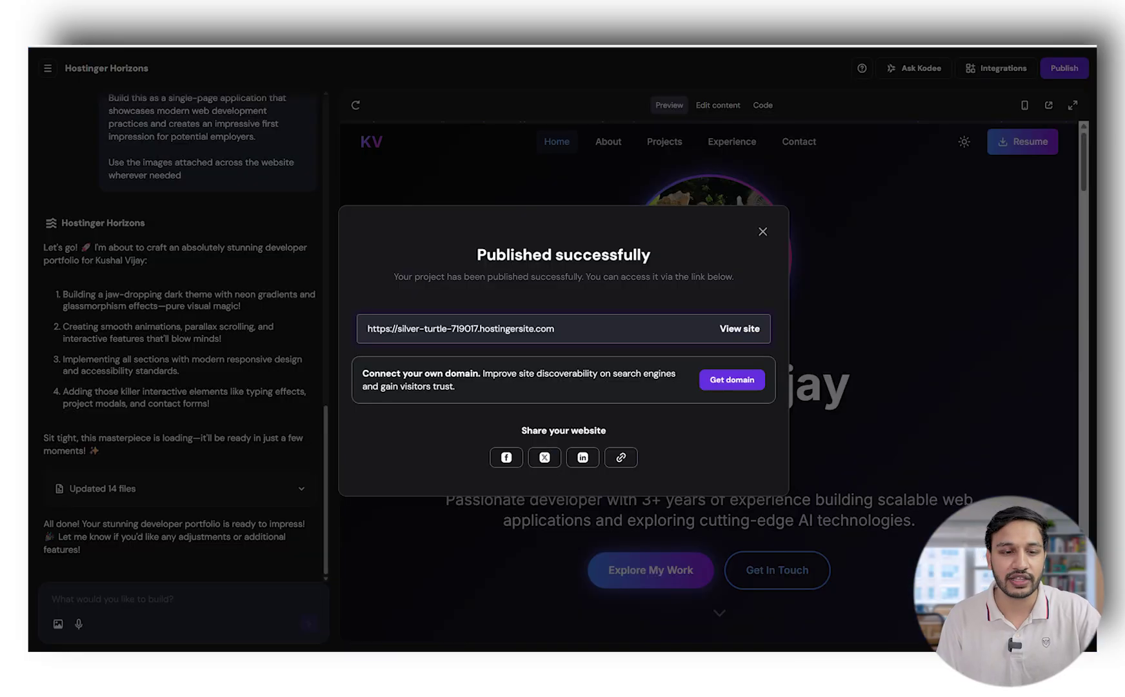
left_click(761, 232)
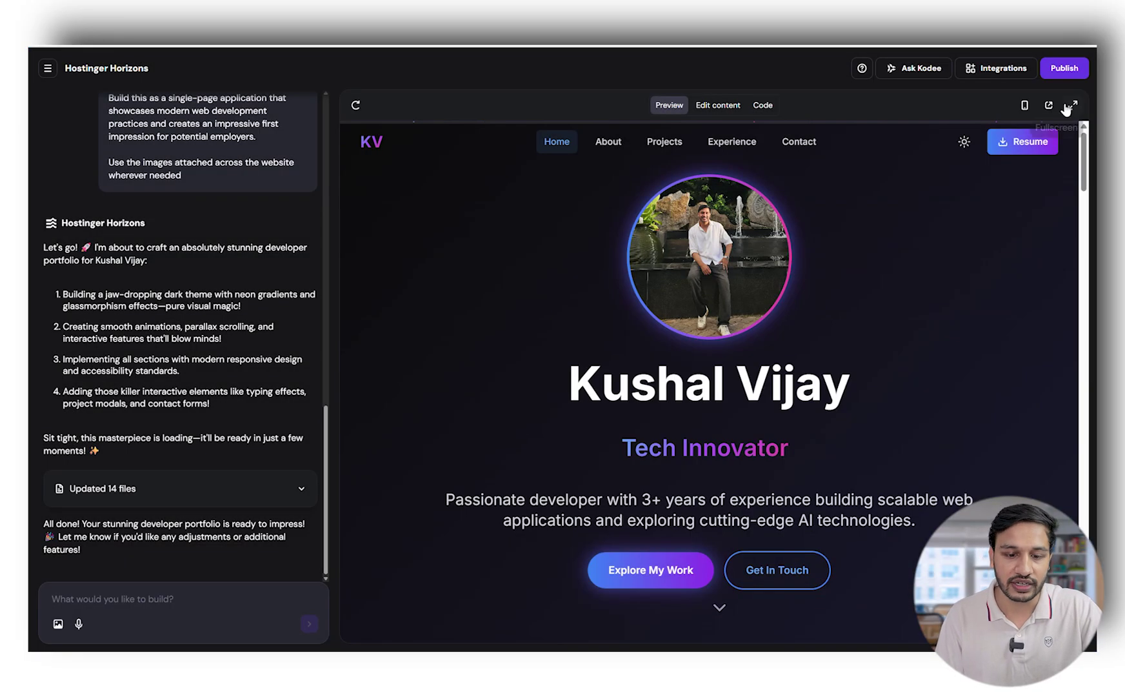
left_click(1013, 72)
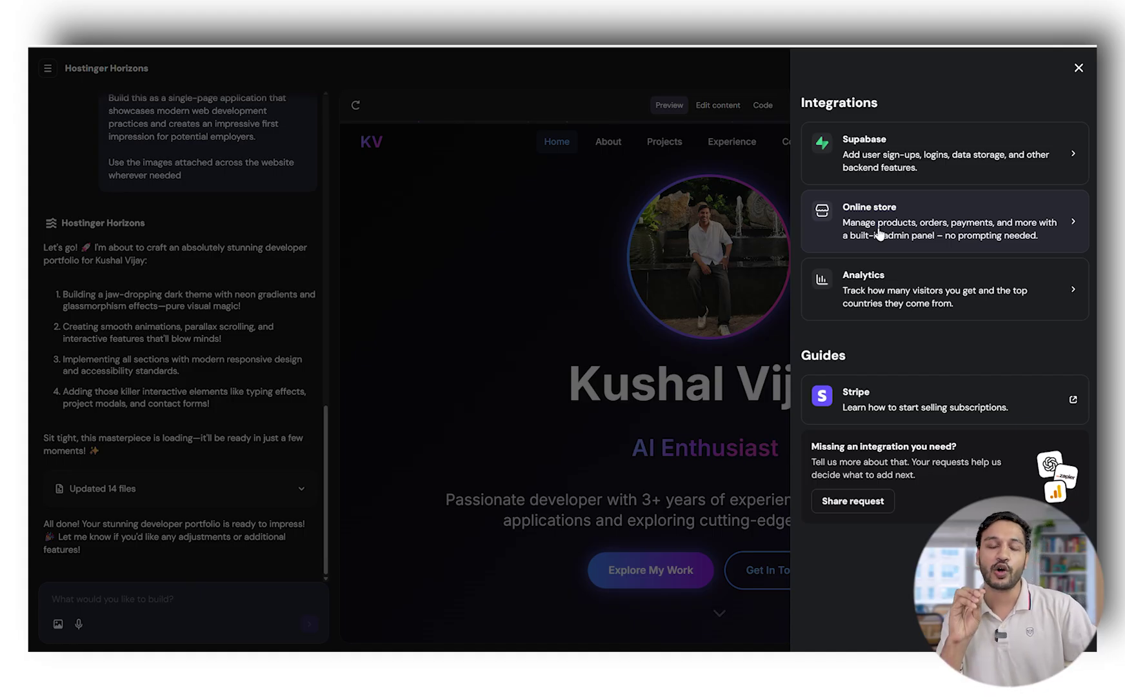
left_click(684, 165)
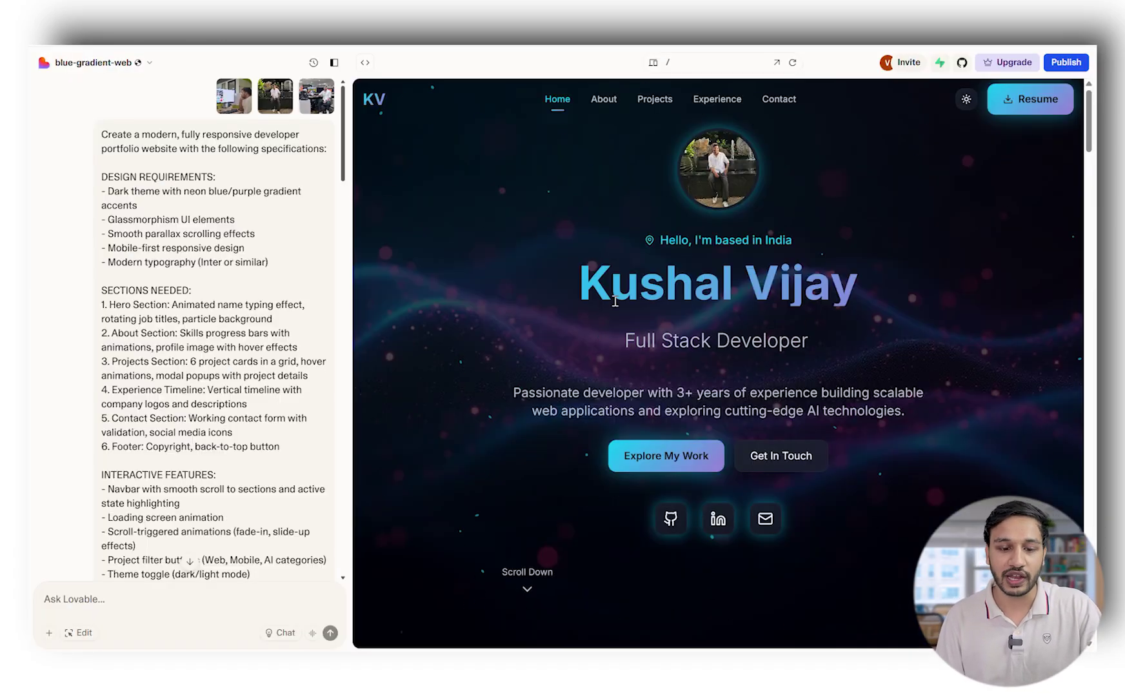
Step: Scroll through the Lovable portfolio preview and try its light/dark theme toggle
scroll(942, 309, "down", 5)
scroll(943, 309, "up", 5)
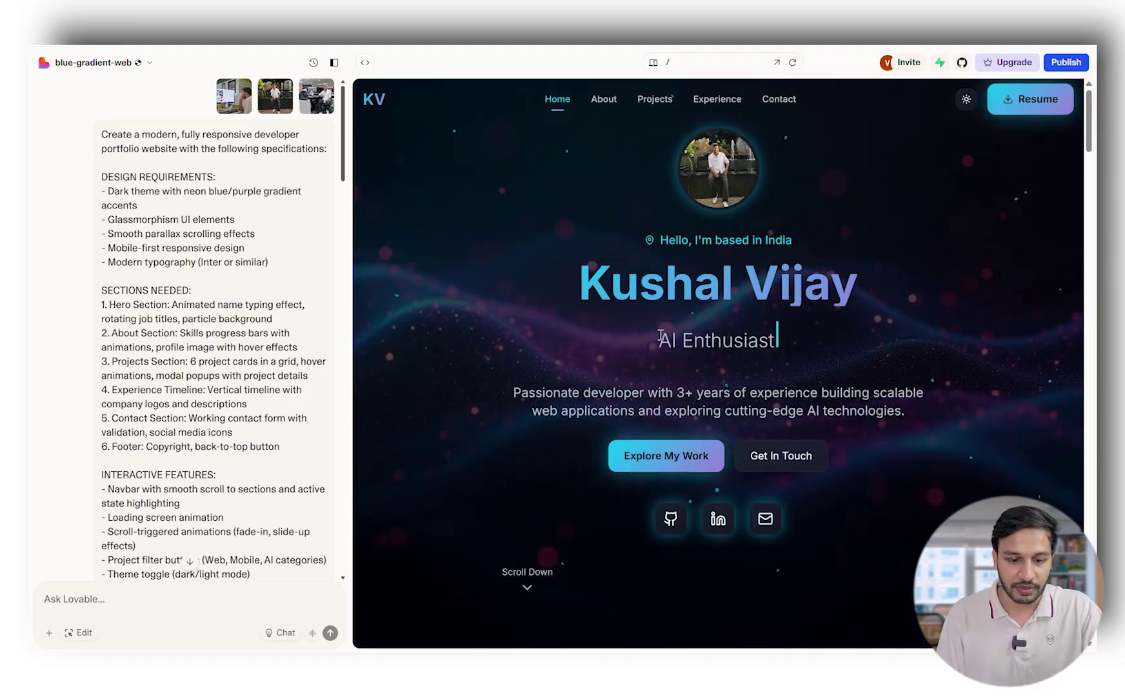
left_click(970, 103)
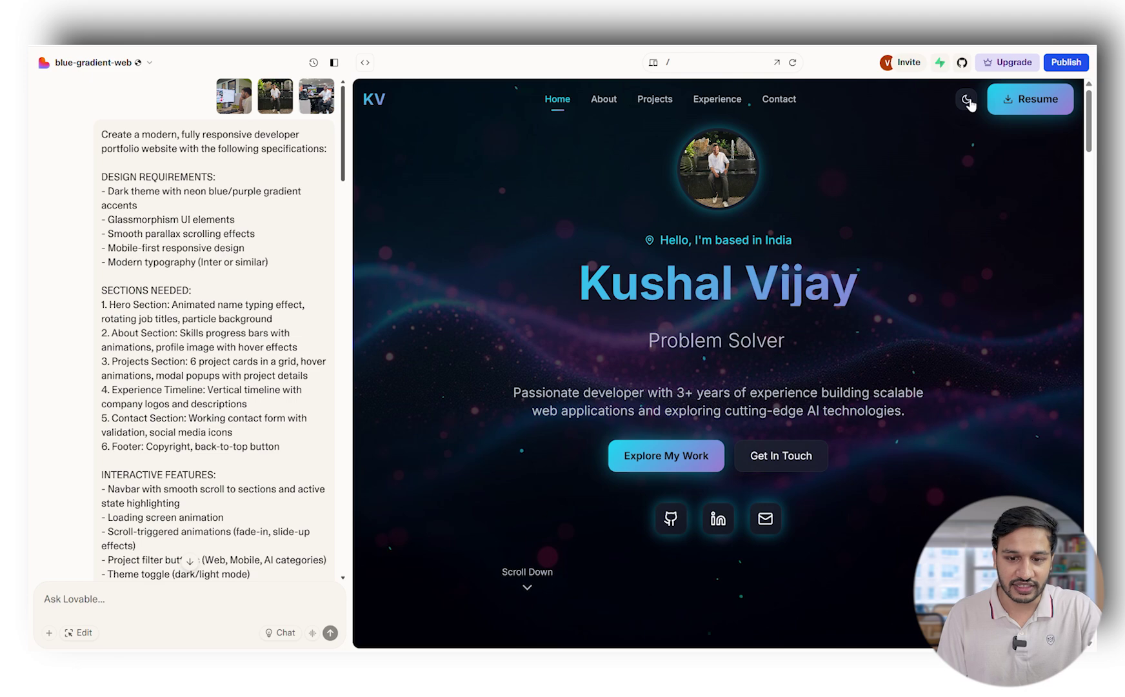
scroll(925, 173, "down", 5)
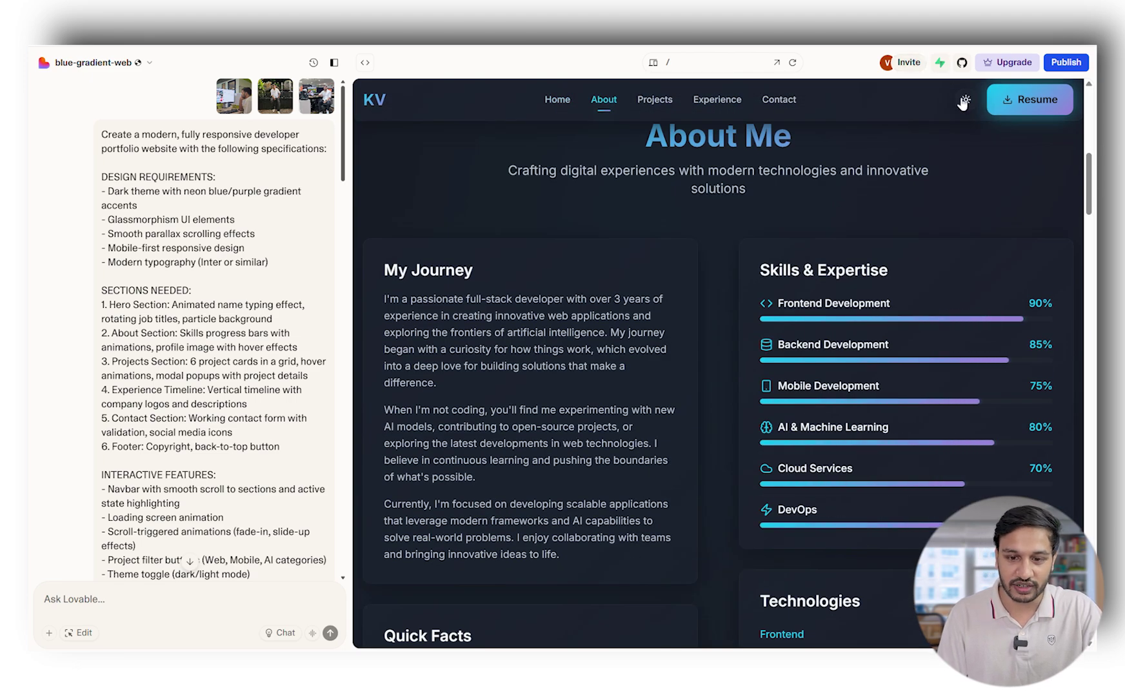
scroll(962, 271, "up", 5)
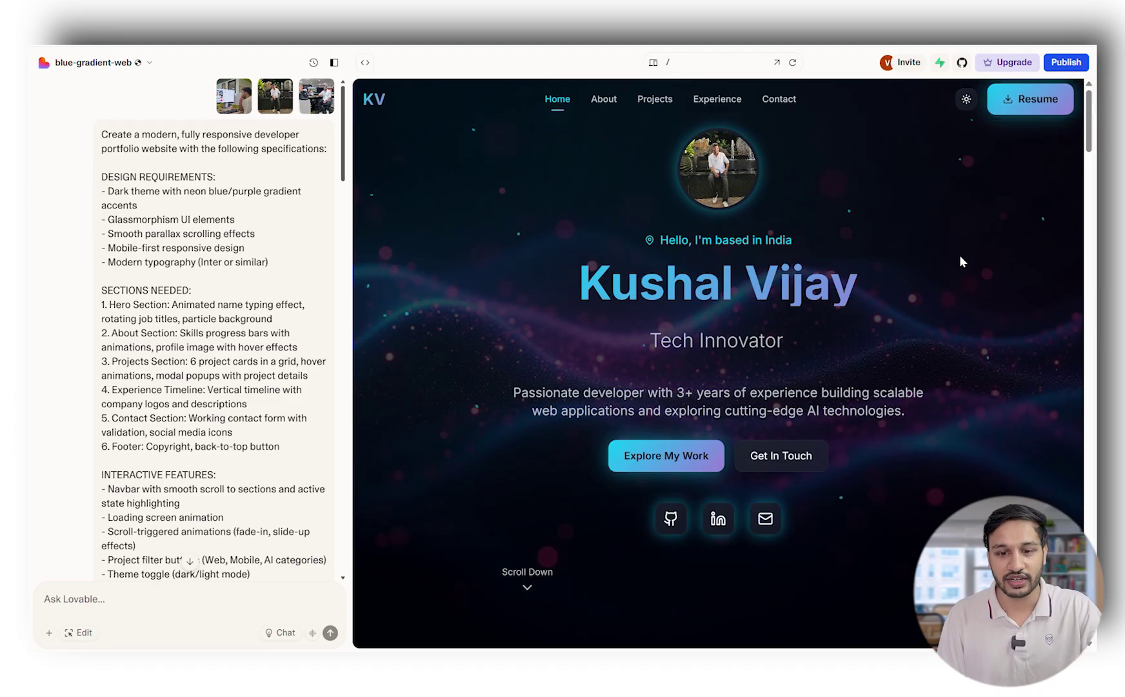
scroll(859, 293, "down", 5)
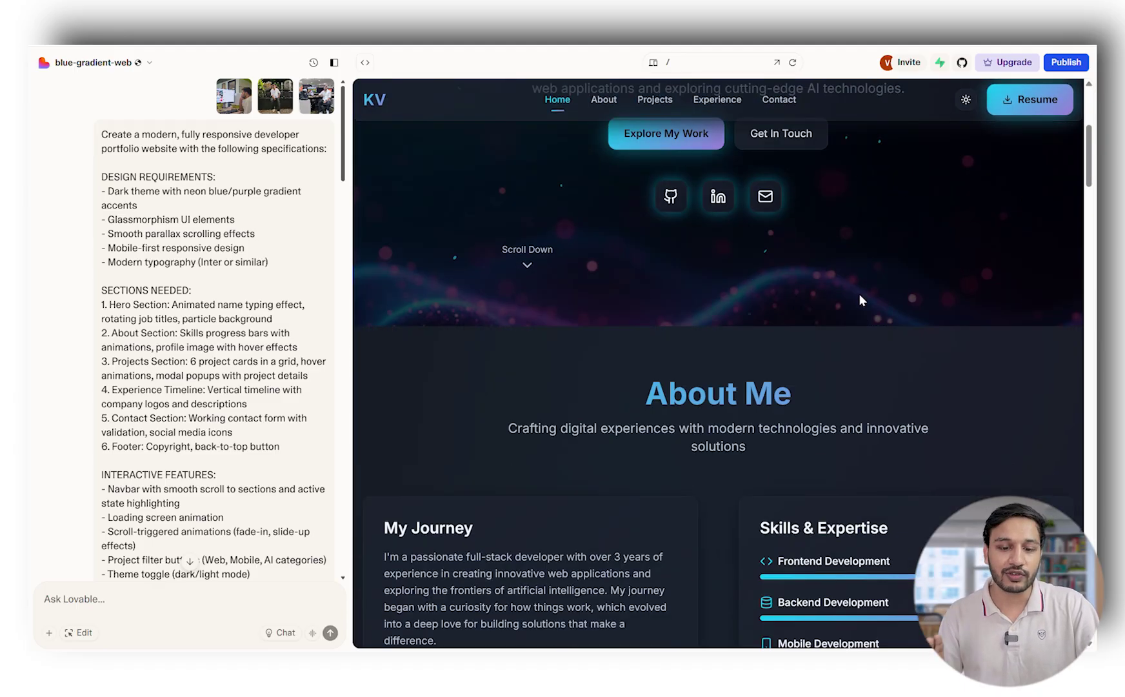
scroll(841, 345, "down", 7)
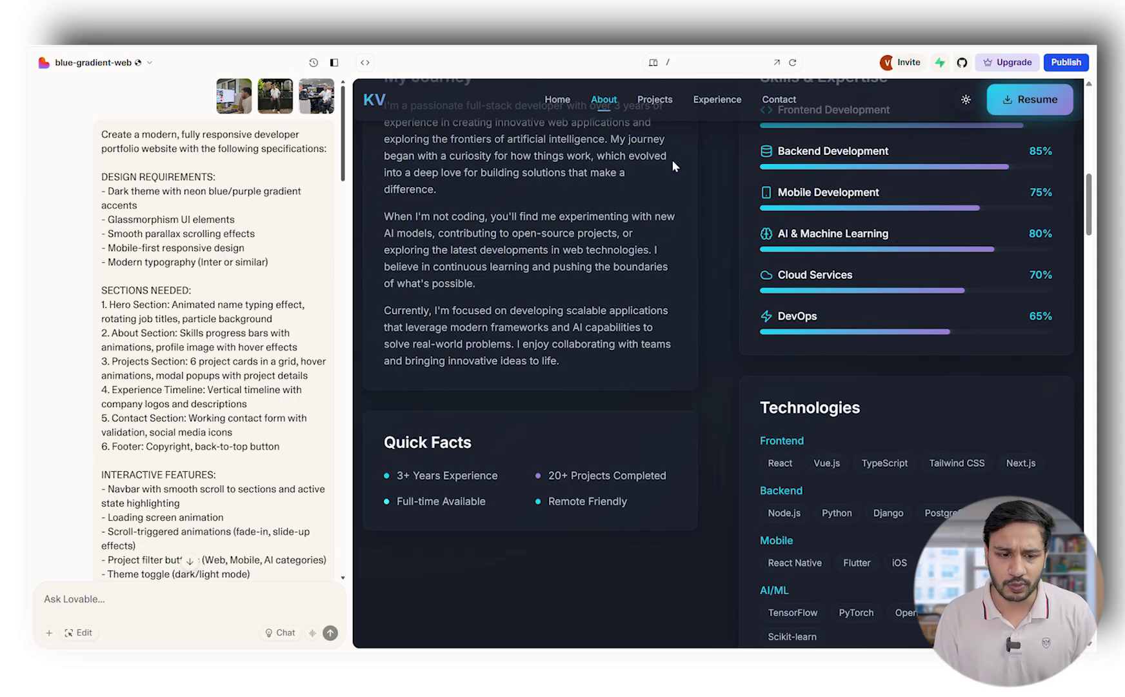
Step: Preview the site at tablet and phone widths, then return to desktop width
left_click(654, 63)
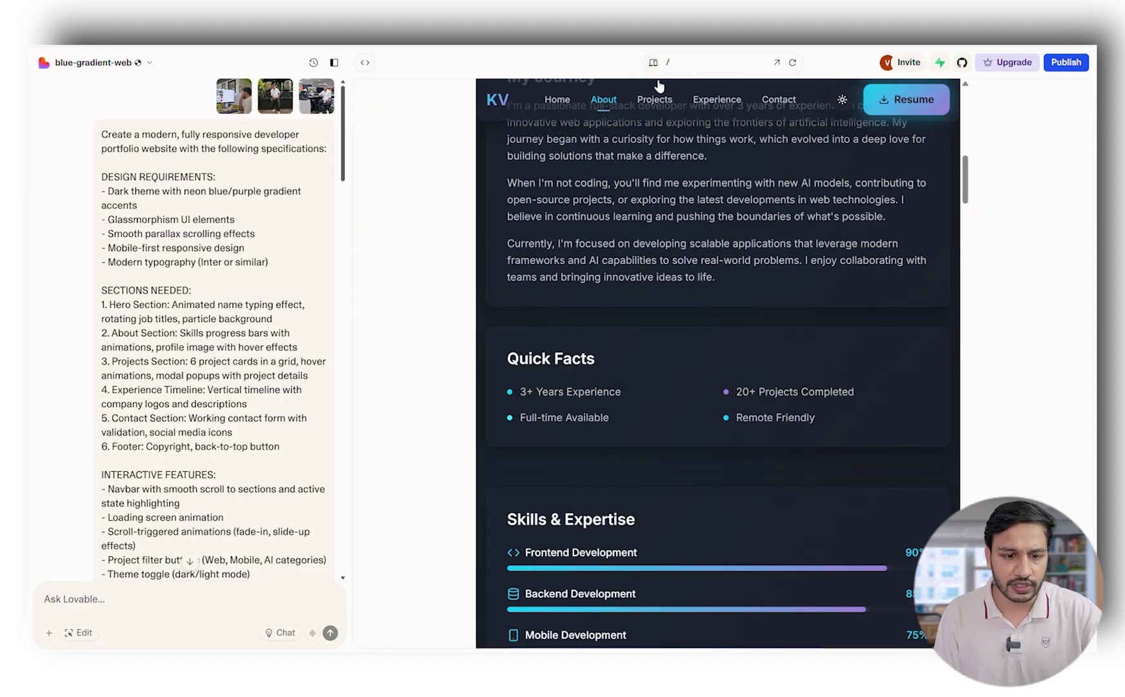
scroll(658, 85, "up", 10)
left_click(653, 63)
left_click(653, 63)
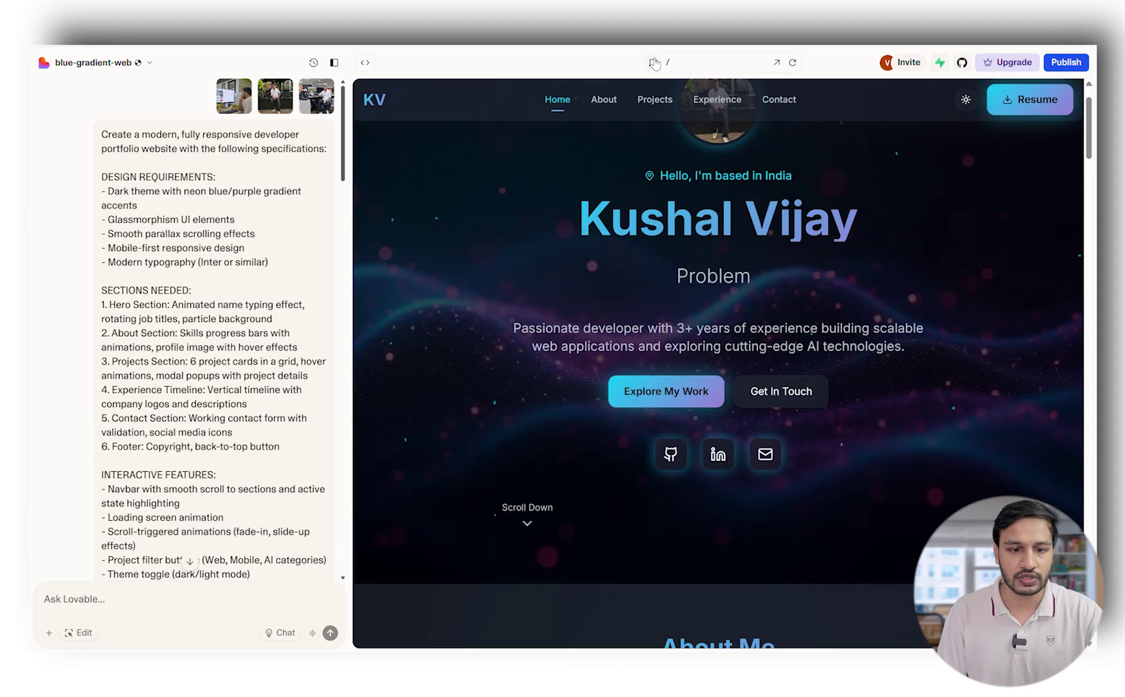
Step: Browse every section of the portfolio, then hide the chat sidebar to widen the preview
scroll(971, 258, "down", 15)
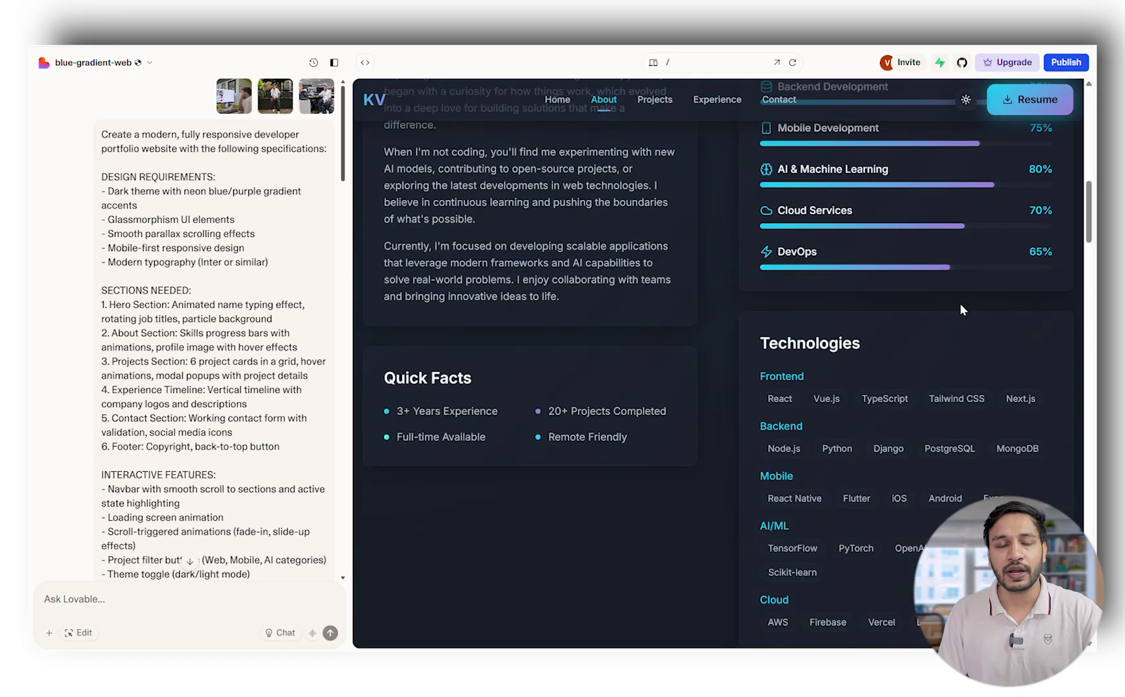
scroll(884, 362, "up", 5)
scroll(884, 365, "up", 4)
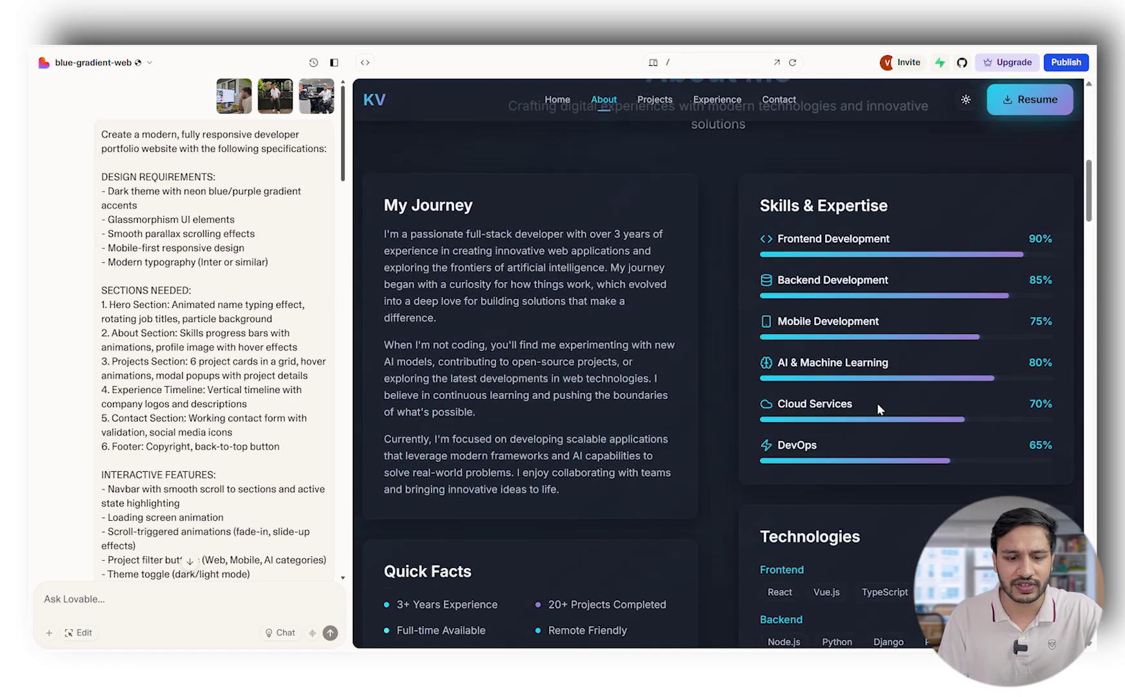
scroll(877, 397, "down", 12)
scroll(878, 395, "down", 8)
scroll(878, 395, "up", 5)
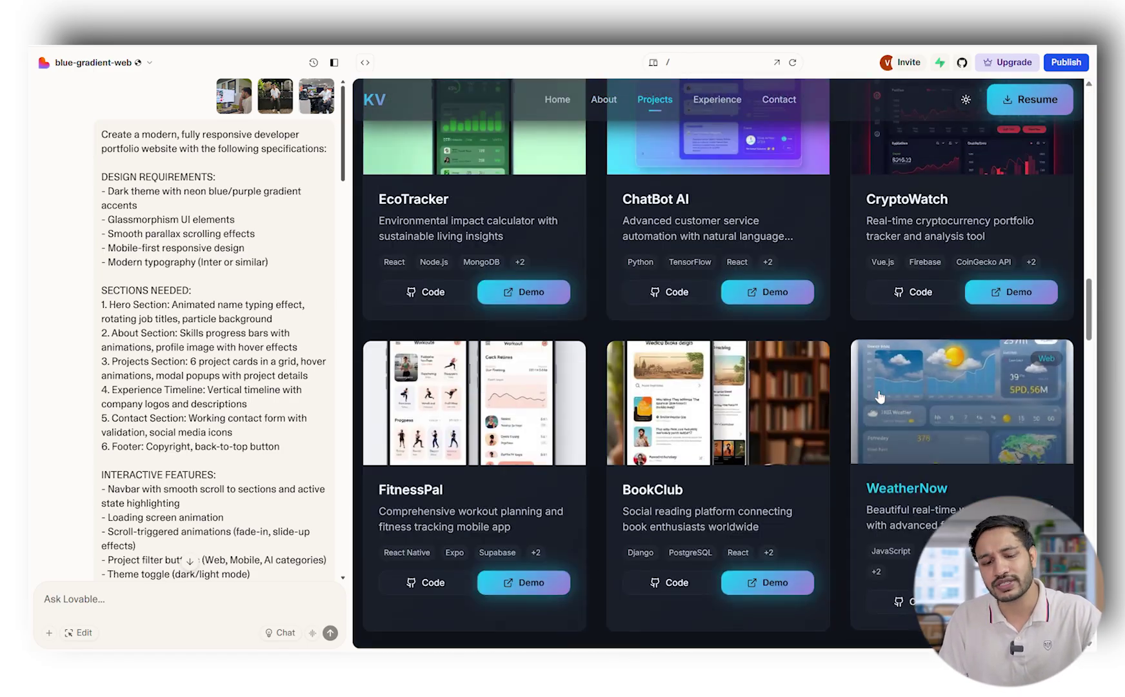
scroll(762, 445, "up", 1)
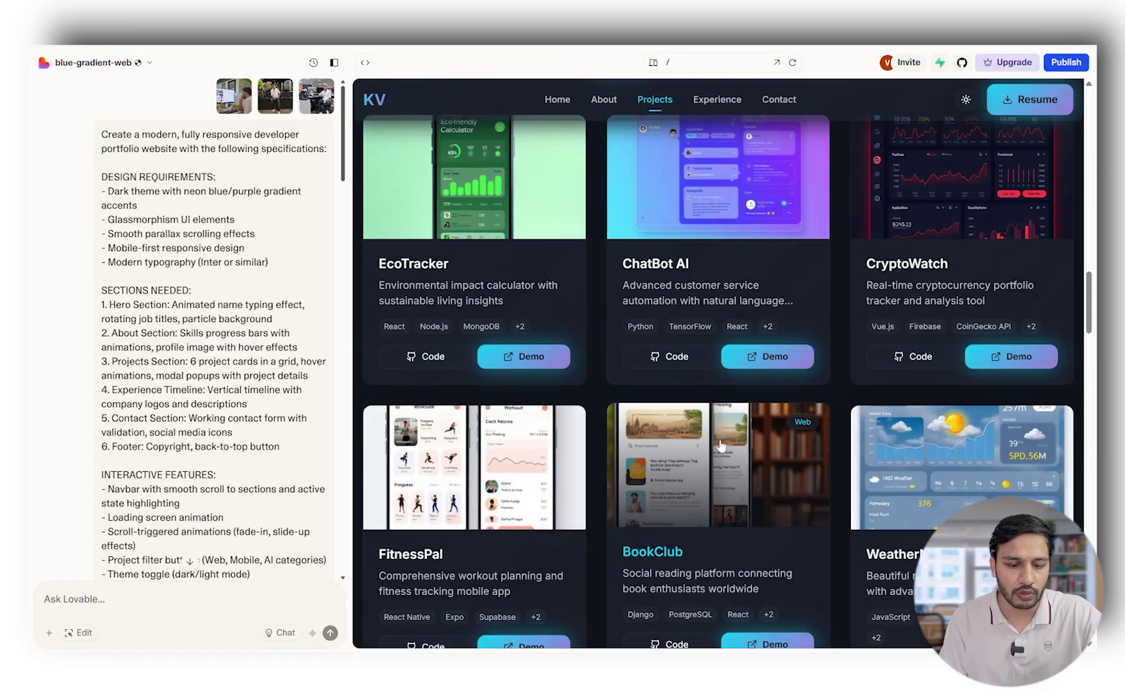
scroll(778, 344, "down", 10)
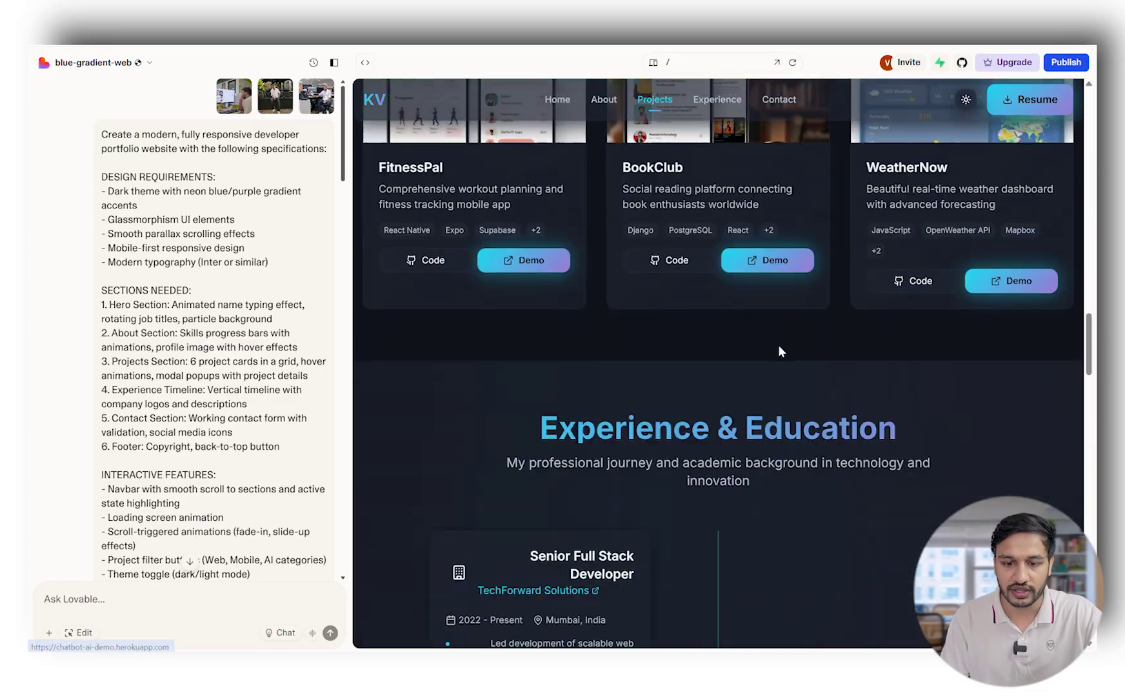
scroll(684, 424, "down", 5)
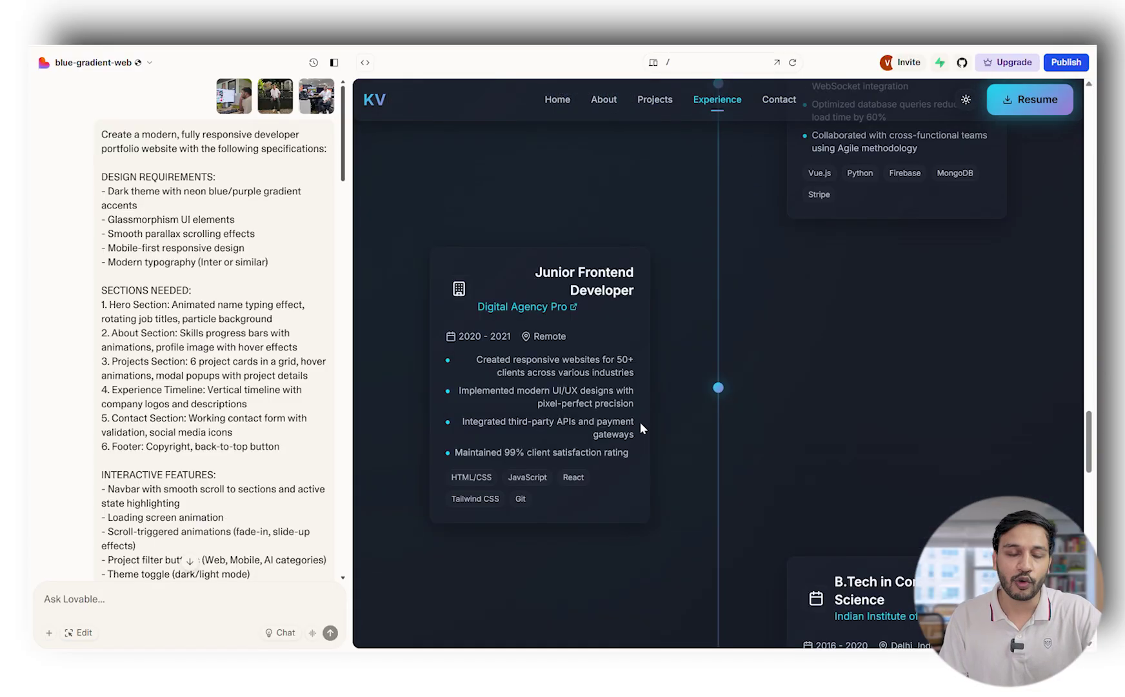
scroll(856, 436, "down", 10)
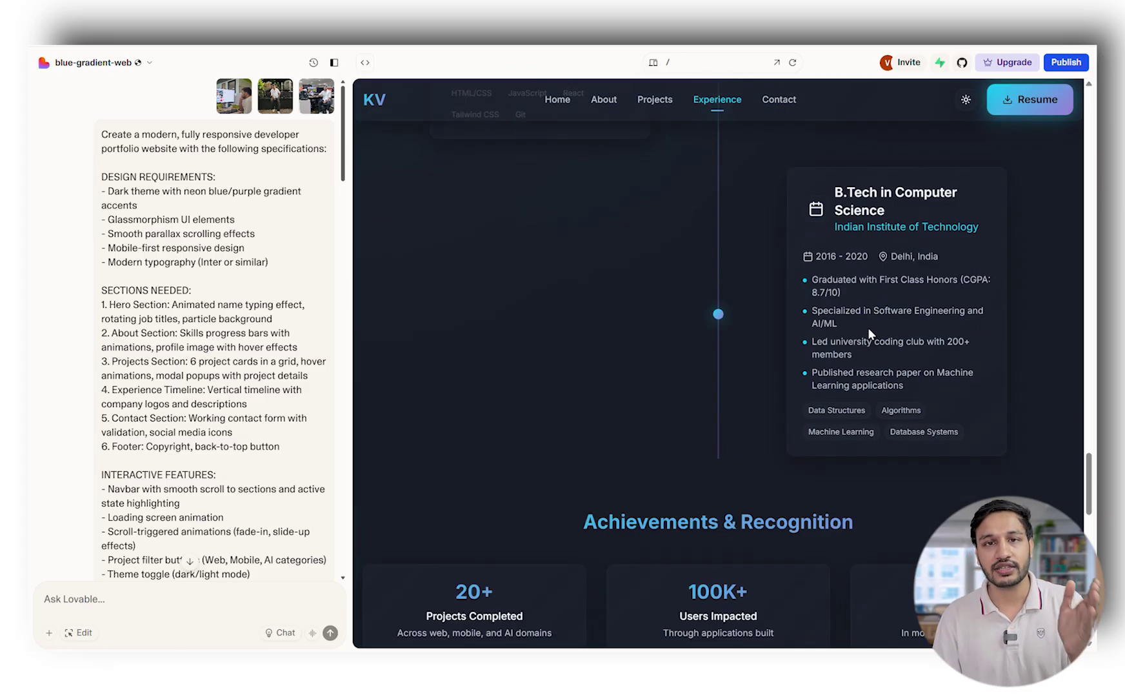
scroll(828, 466, "down", 5)
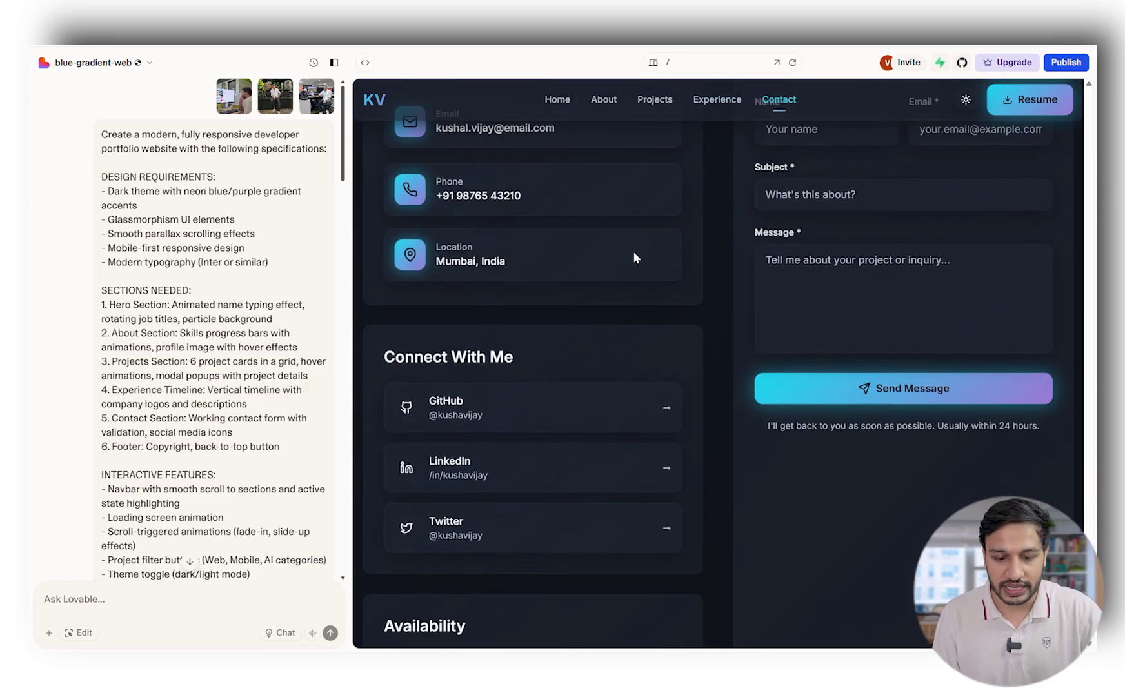
scroll(632, 251, "down", 4)
scroll(815, 384, "up", 15)
scroll(815, 383, "up", 20)
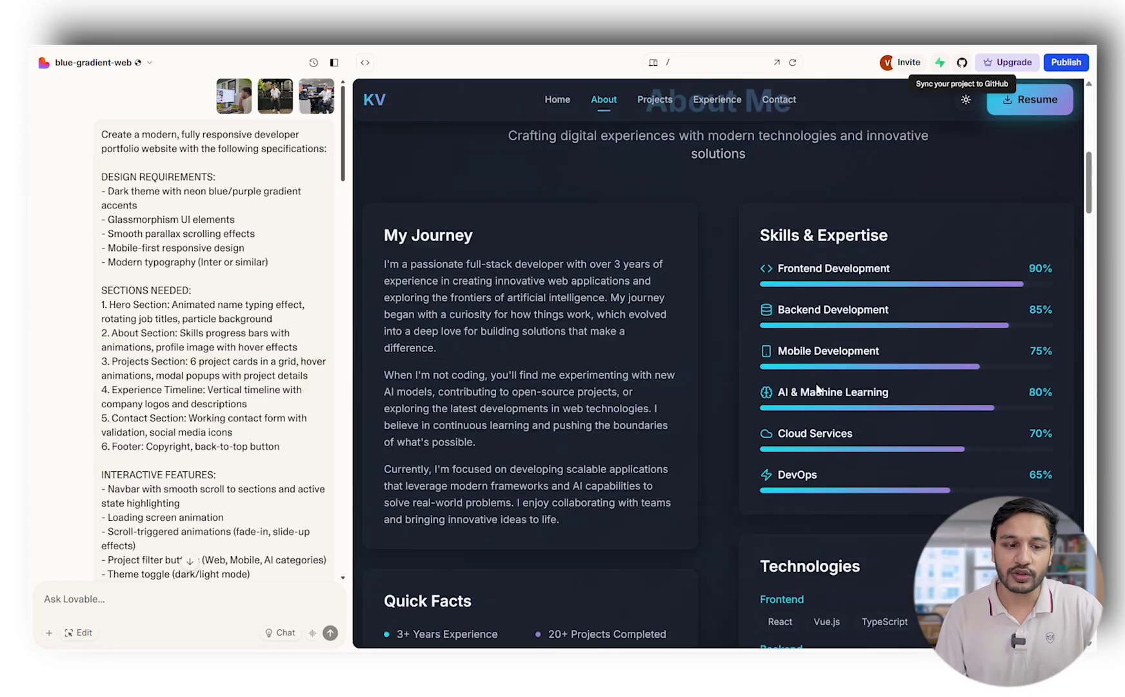
left_click(334, 64)
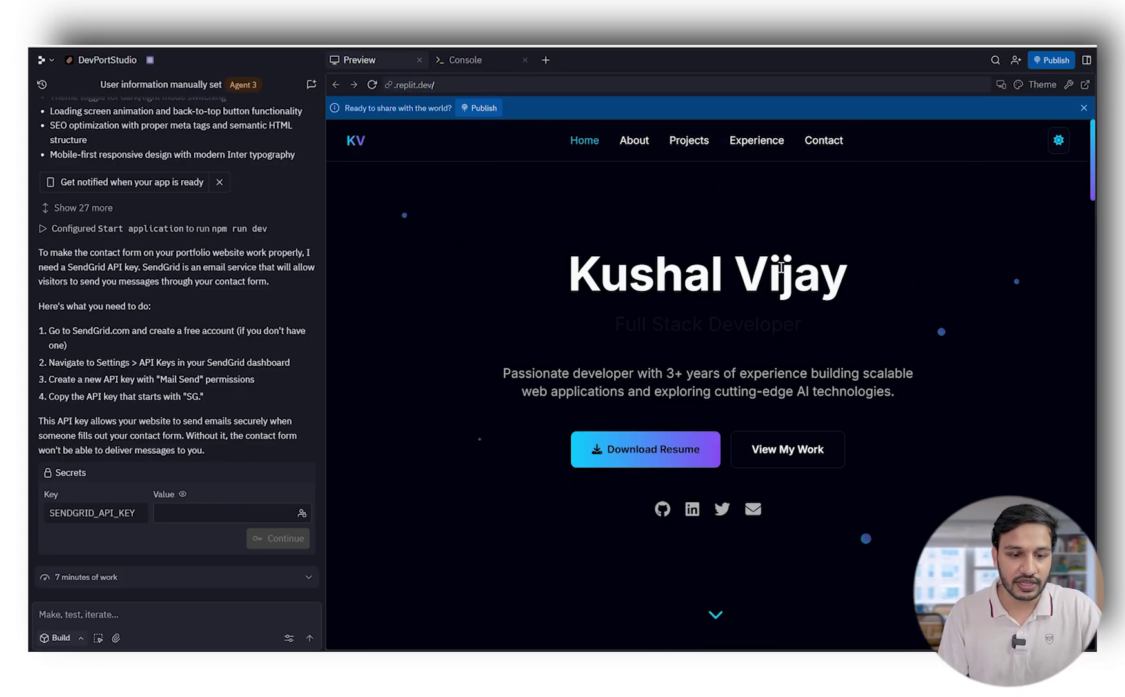
Step: Scroll through the DevPortStudio preview from the About section down to Get In Touch
scroll(911, 313, "down", 4)
scroll(911, 313, "up", 4)
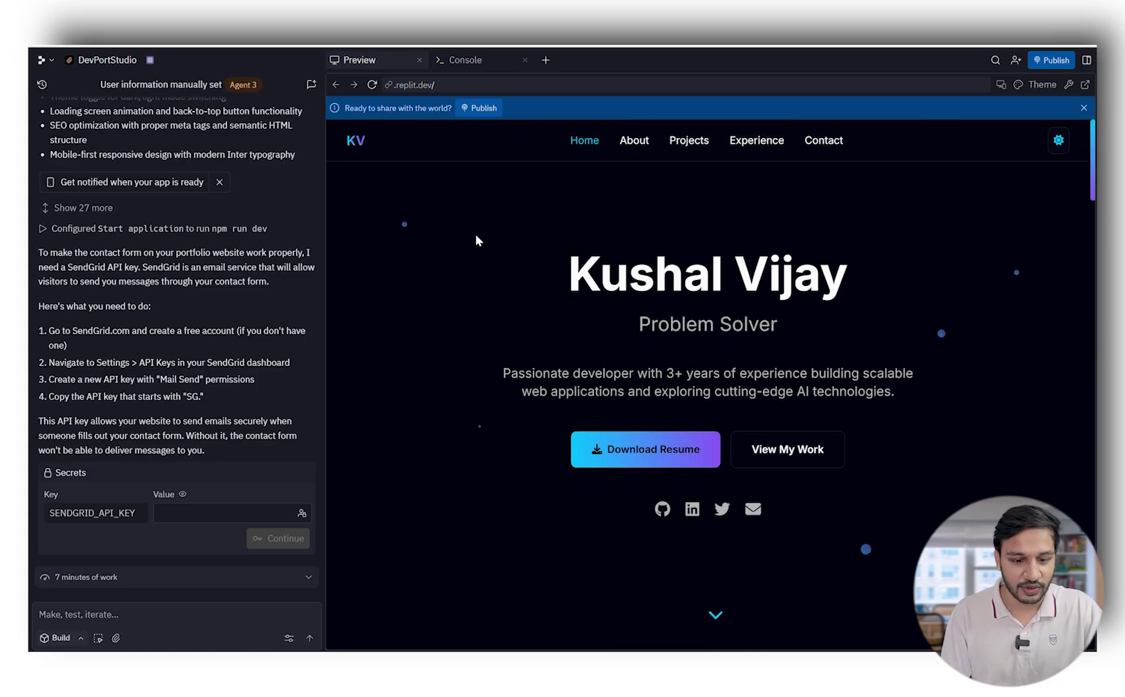
scroll(649, 411, "down", 3)
scroll(968, 271, "up", 3)
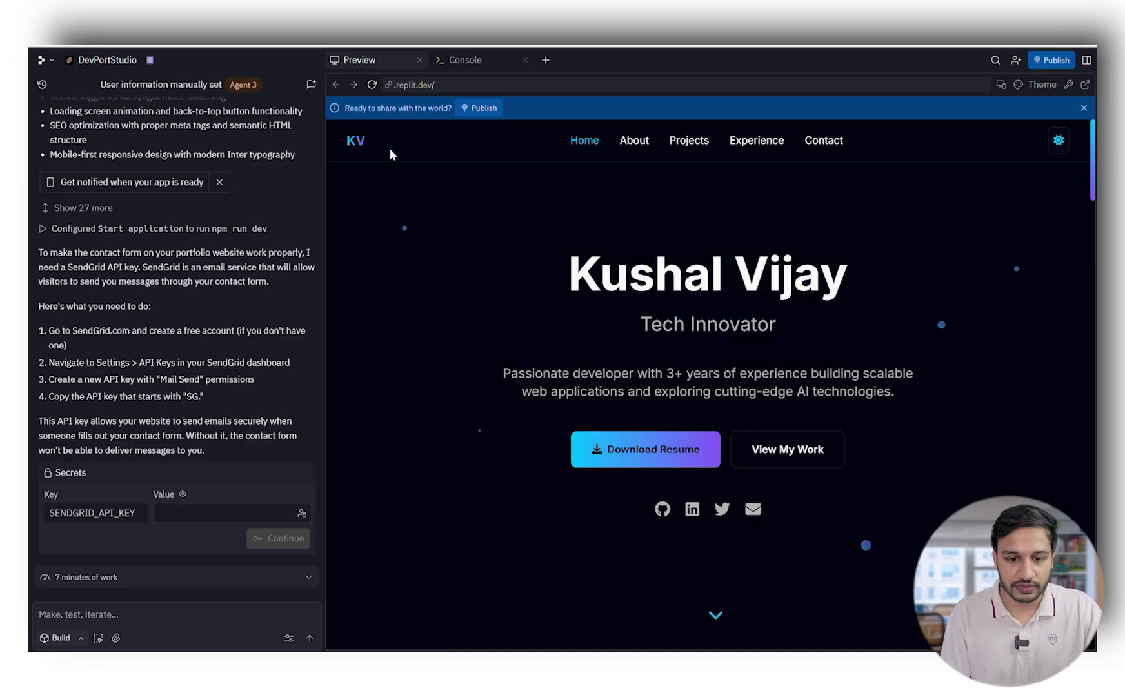
scroll(715, 428, "down", 6)
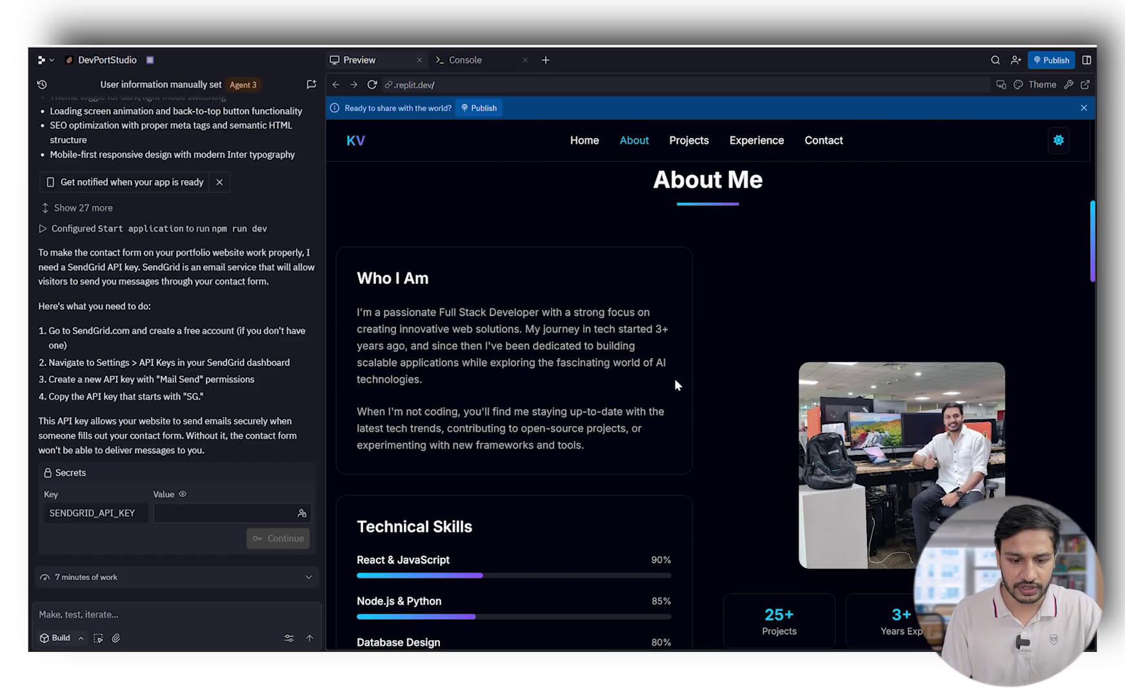
scroll(675, 384, "down", 4)
scroll(384, 326, "down", 9)
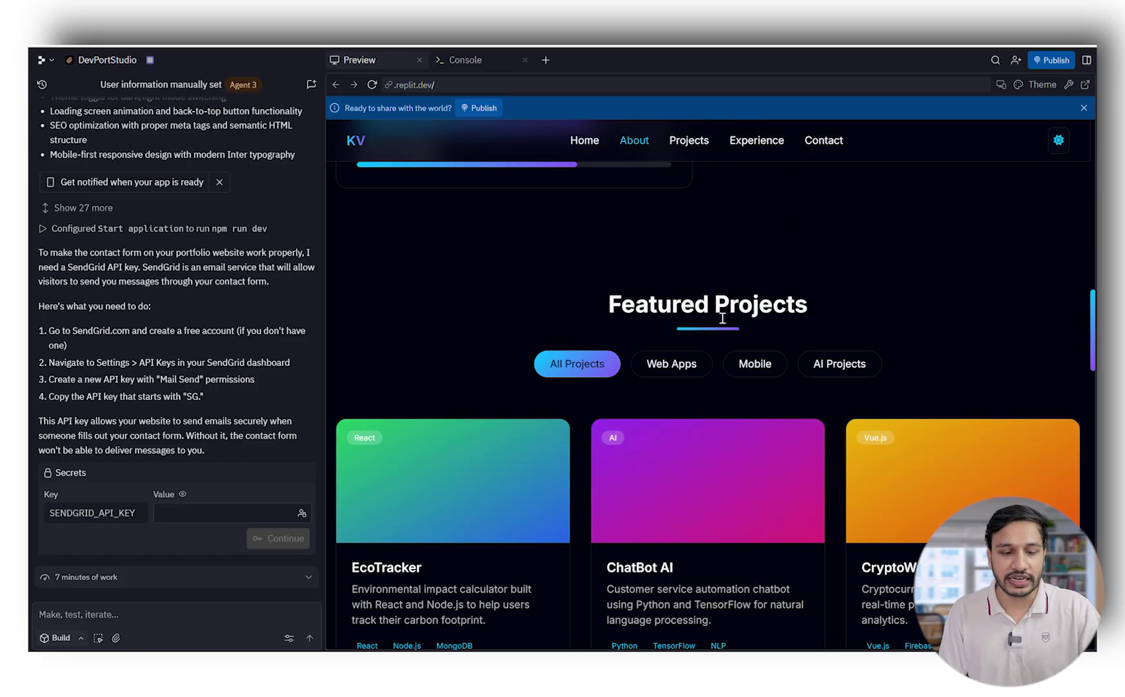
scroll(485, 369, "up", 3)
scroll(459, 445, "down", 4)
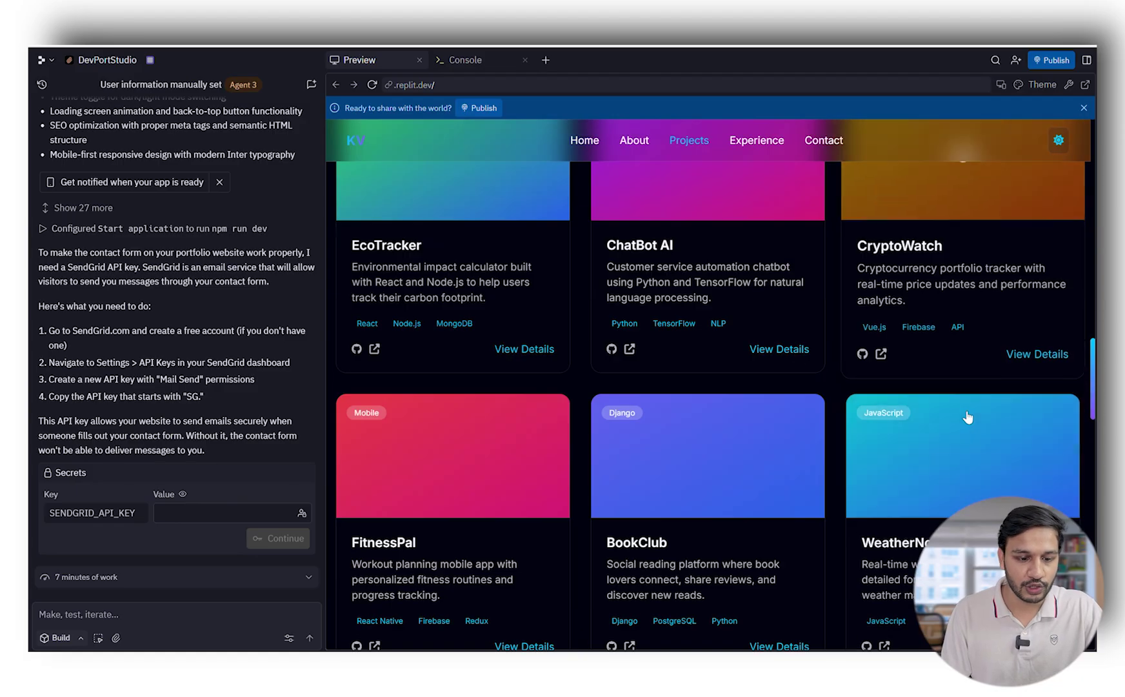
scroll(726, 494, "down", 4)
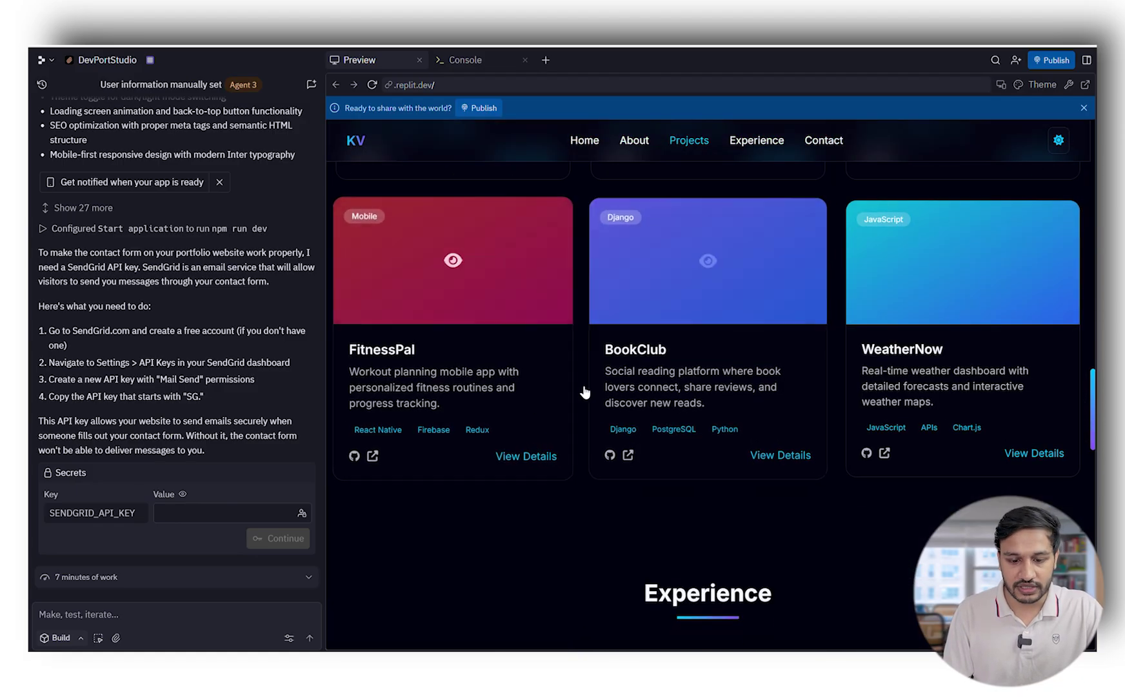
scroll(773, 409, "down", 2)
scroll(710, 511, "down", 15)
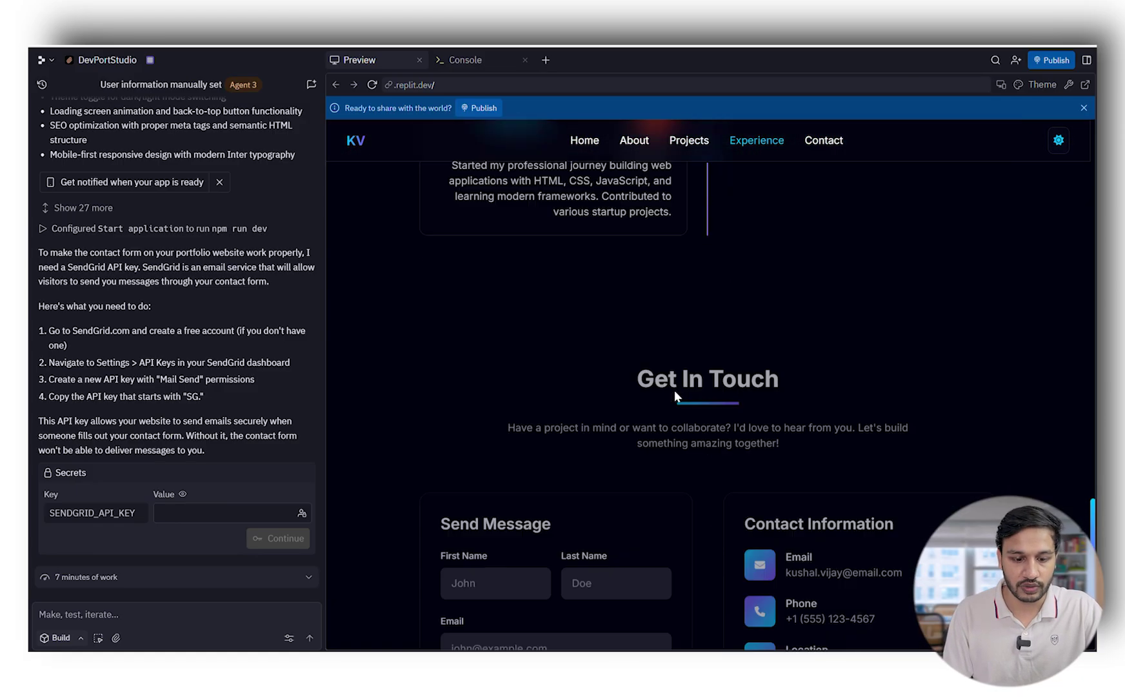
Step: Scroll back to the top and reload the preview so the hero intro replays
scroll(700, 382, "down", 4)
scroll(825, 518, "up", 15)
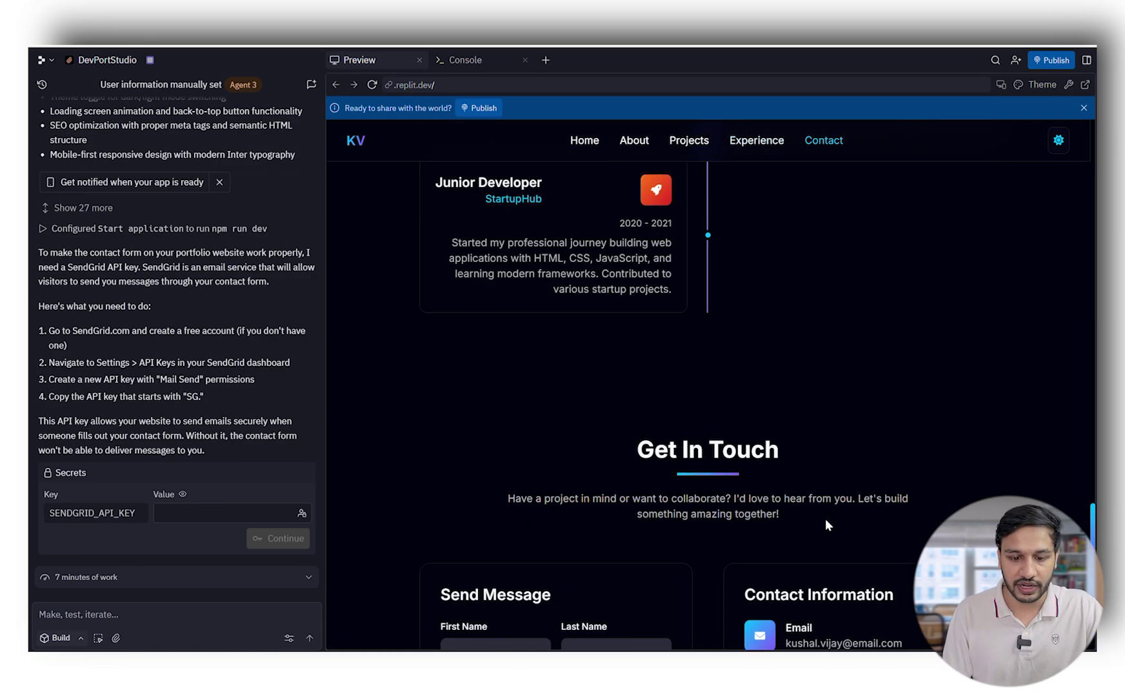
scroll(1022, 394, "up", 10)
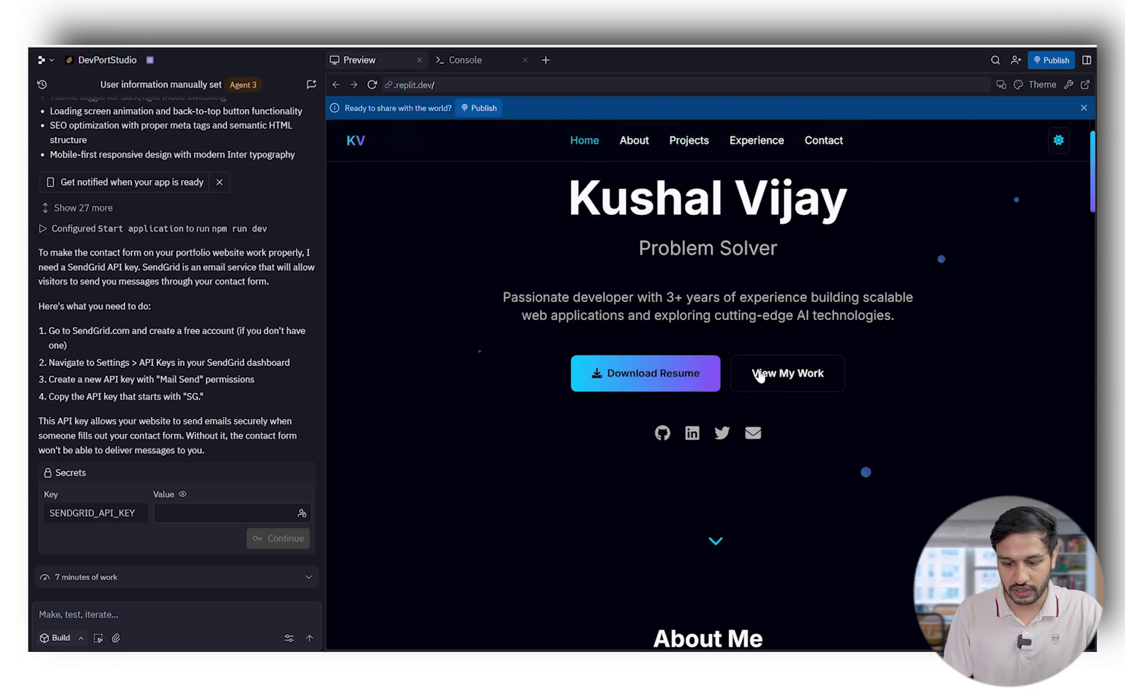
left_click(372, 85)
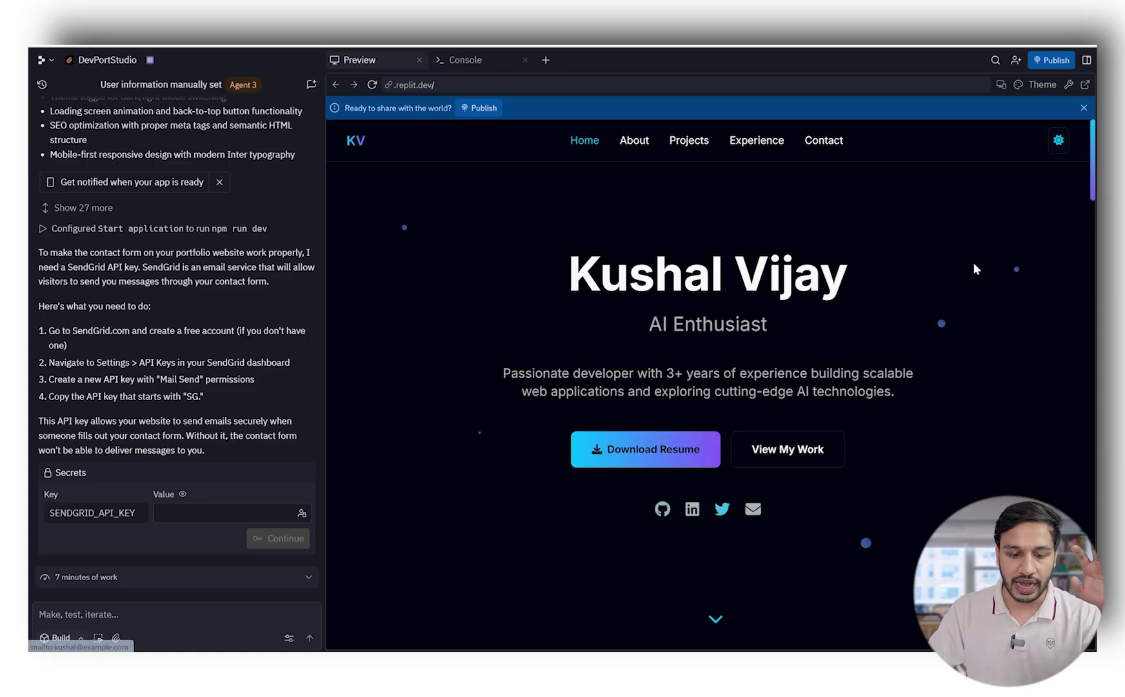
Step: Show the preview in the iPhone SE frame and scroll through the phone layout
left_click(1002, 84)
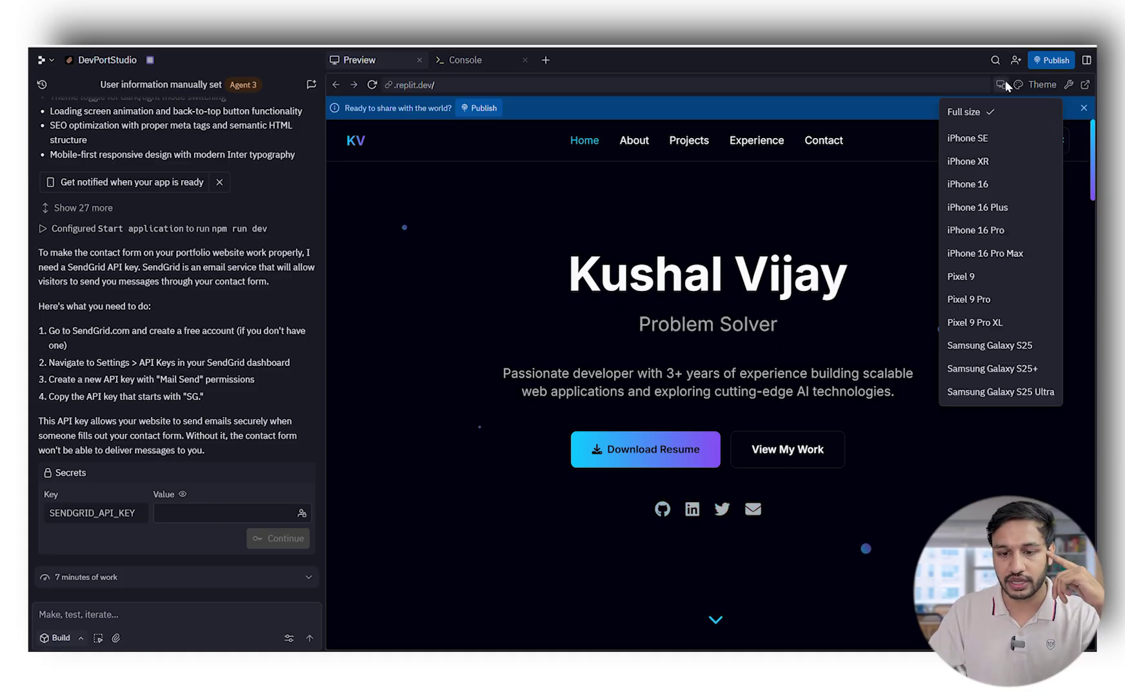
left_click(974, 138)
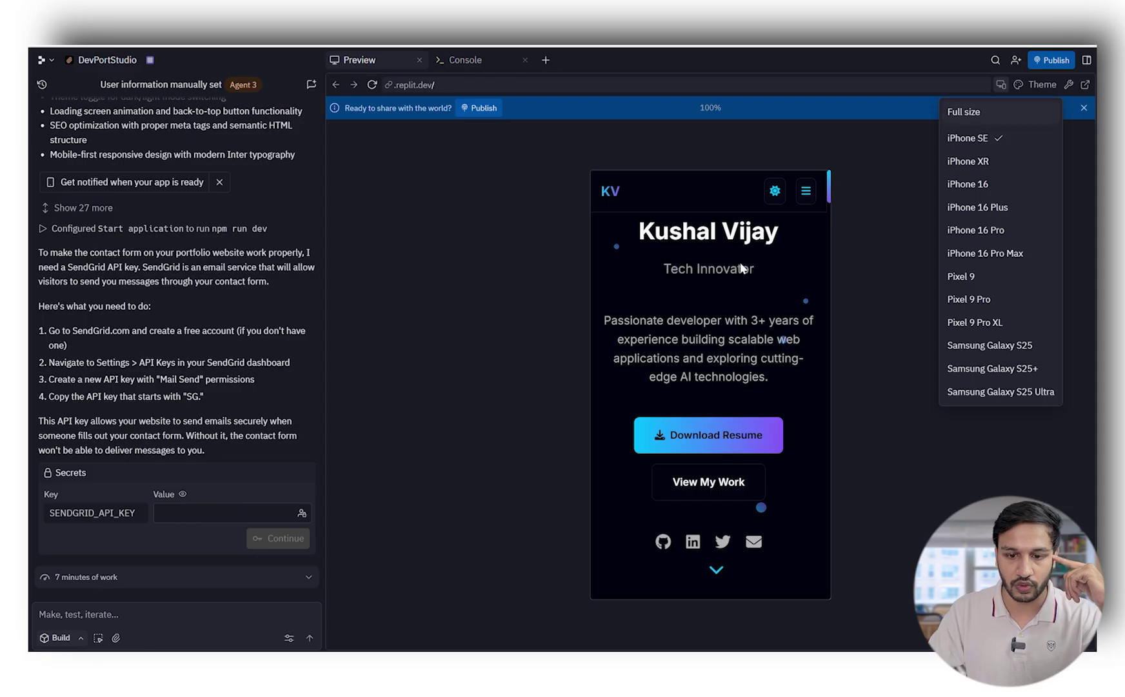
left_click(797, 364)
scroll(790, 354, "down", 1)
scroll(790, 353, "down", 15)
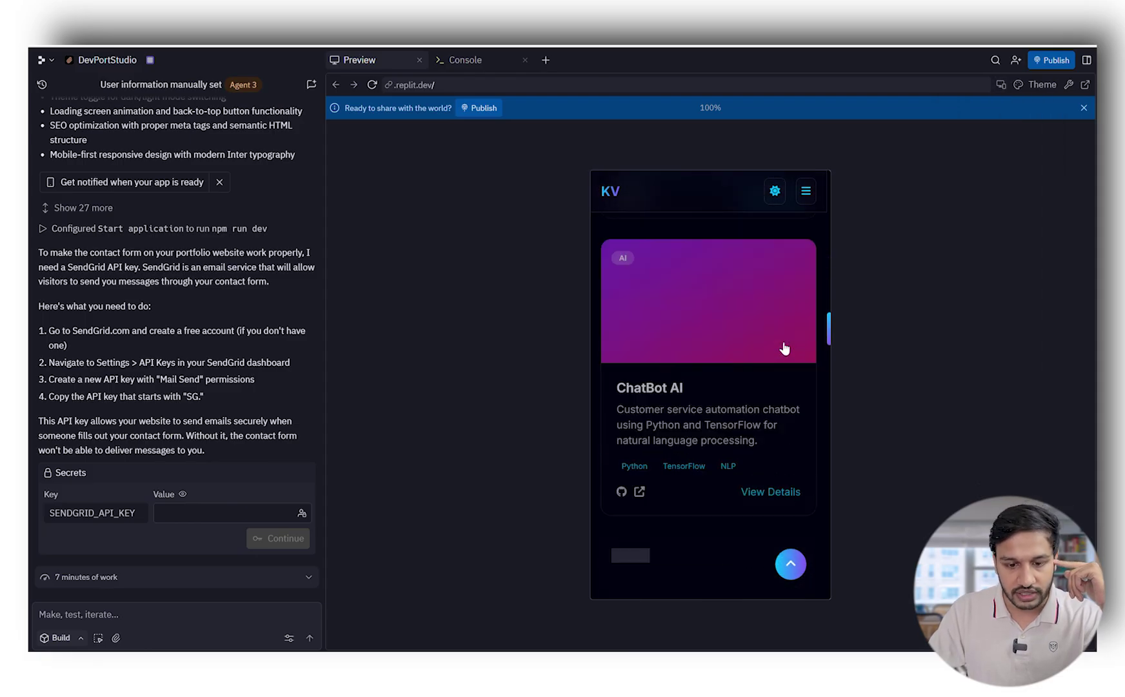
scroll(780, 354, "up", 10)
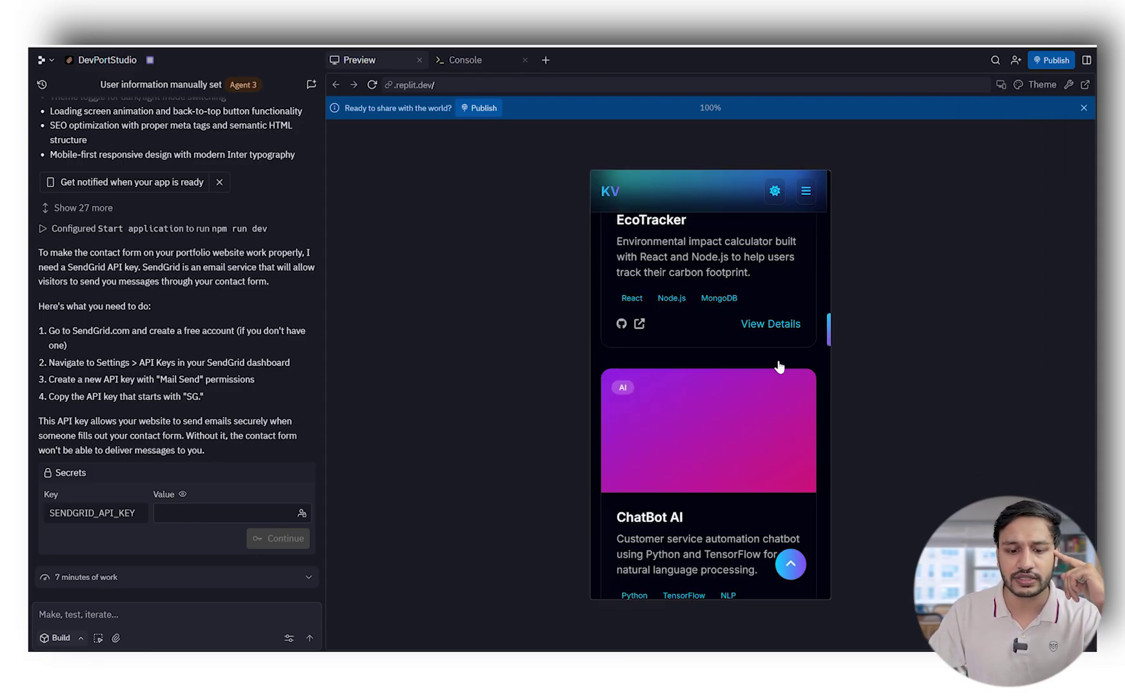
scroll(777, 363, "up", 5)
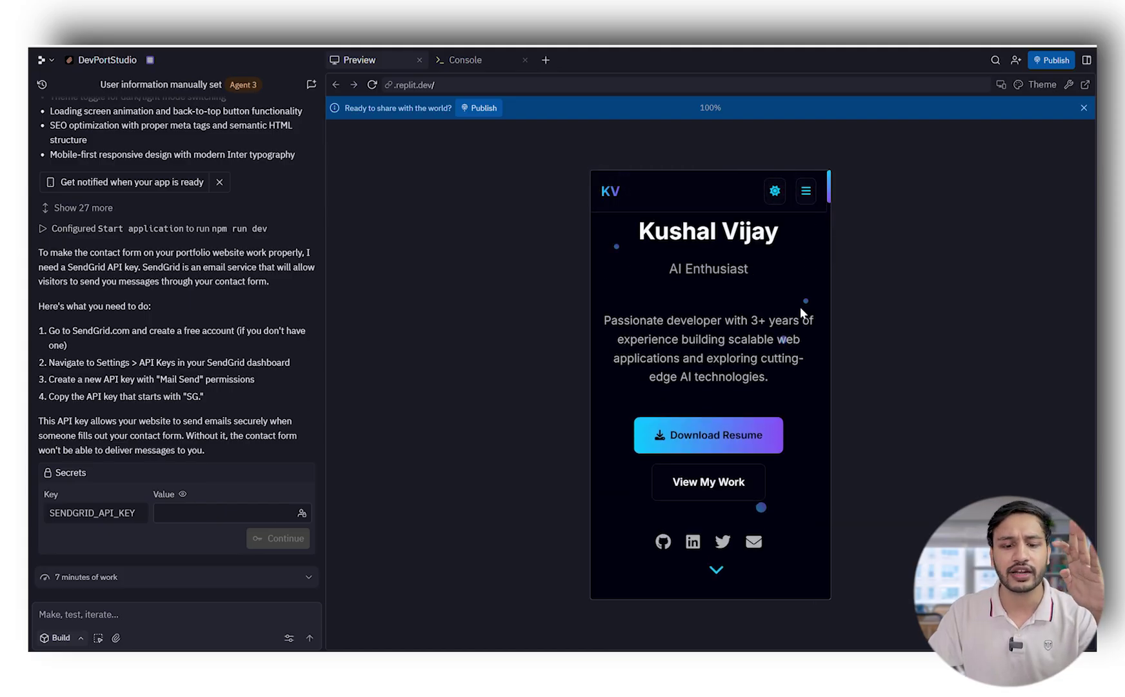
Step: Switch the preview device size back to Full size desktop width
left_click(1002, 85)
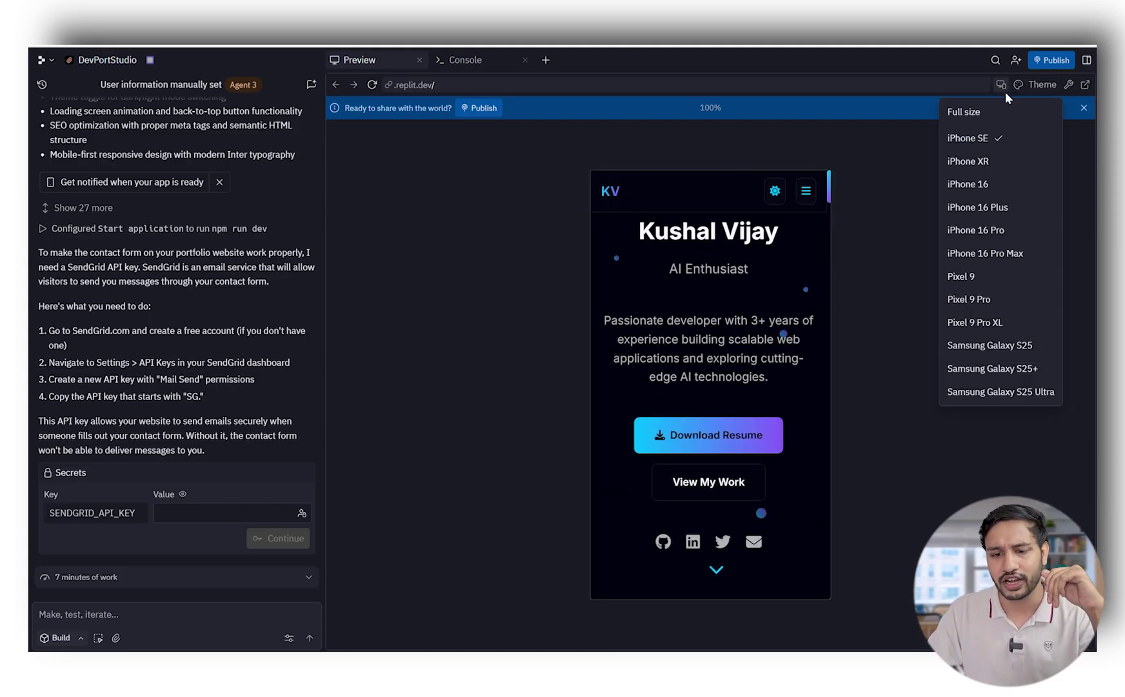
left_click(974, 115)
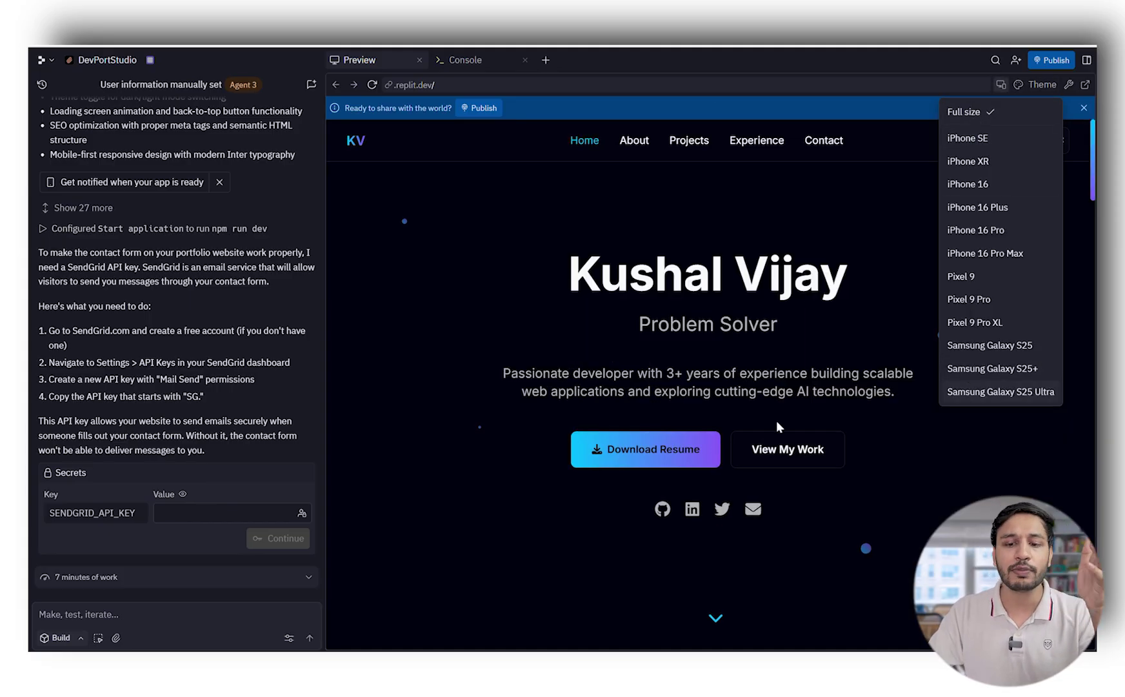
left_click(412, 187)
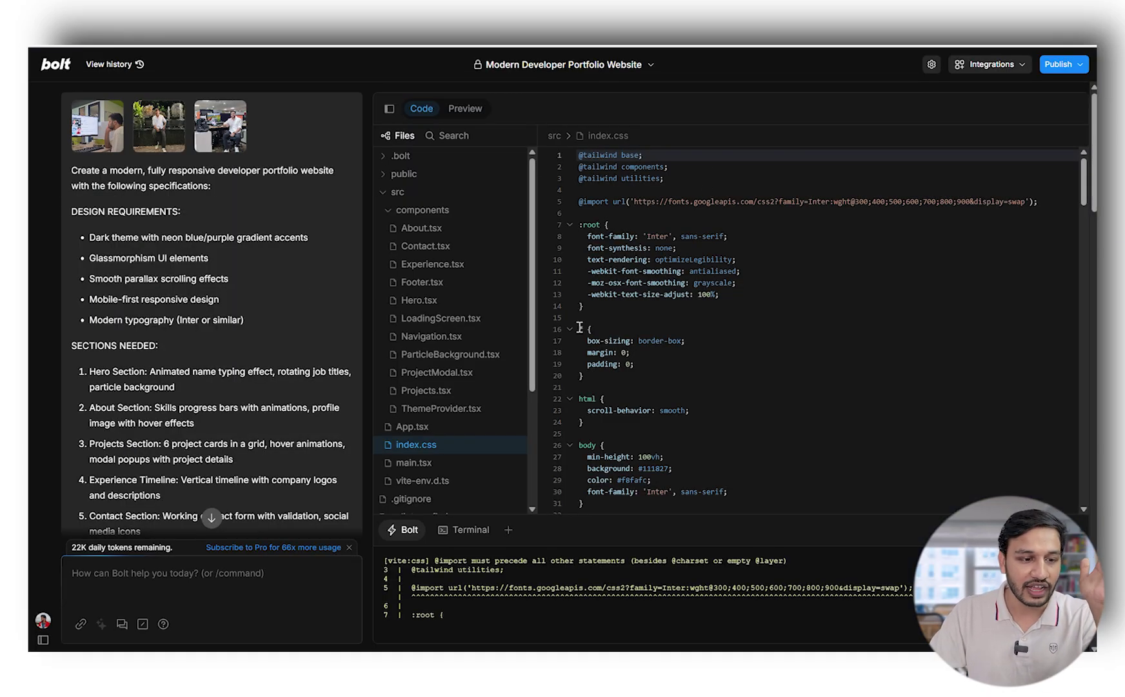
left_click(466, 109)
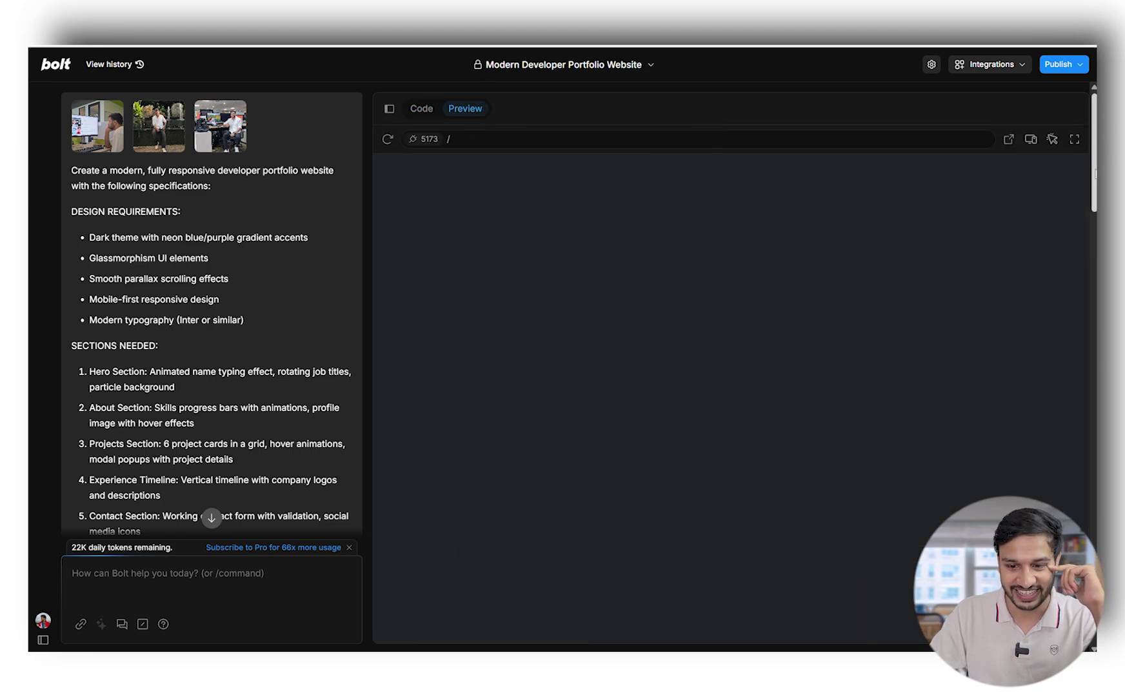
mouse_move(1094, 153)
left_mouse_down()
mouse_move(1084, 482)
mouse_move(1093, 555)
mouse_move(1087, 141)
left_mouse_up()
left_click(421, 108)
scroll(727, 398, "down", 1)
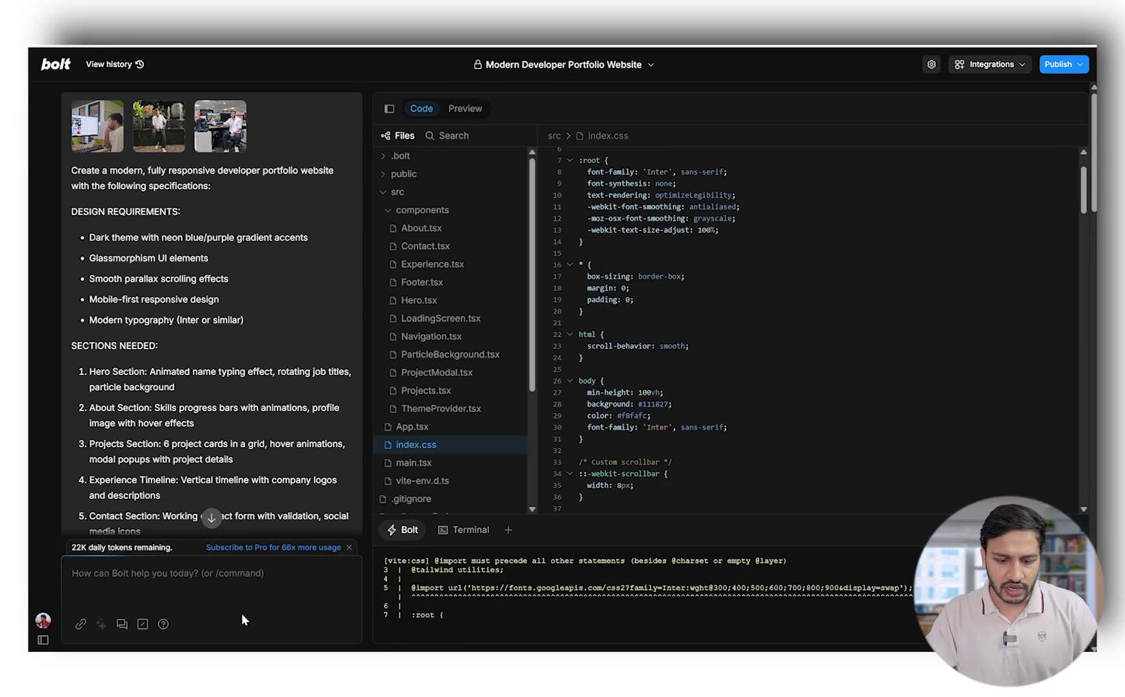
Step: Send Bolt's assistant the message 'Fix the issue , preview not working'
left_click(202, 574)
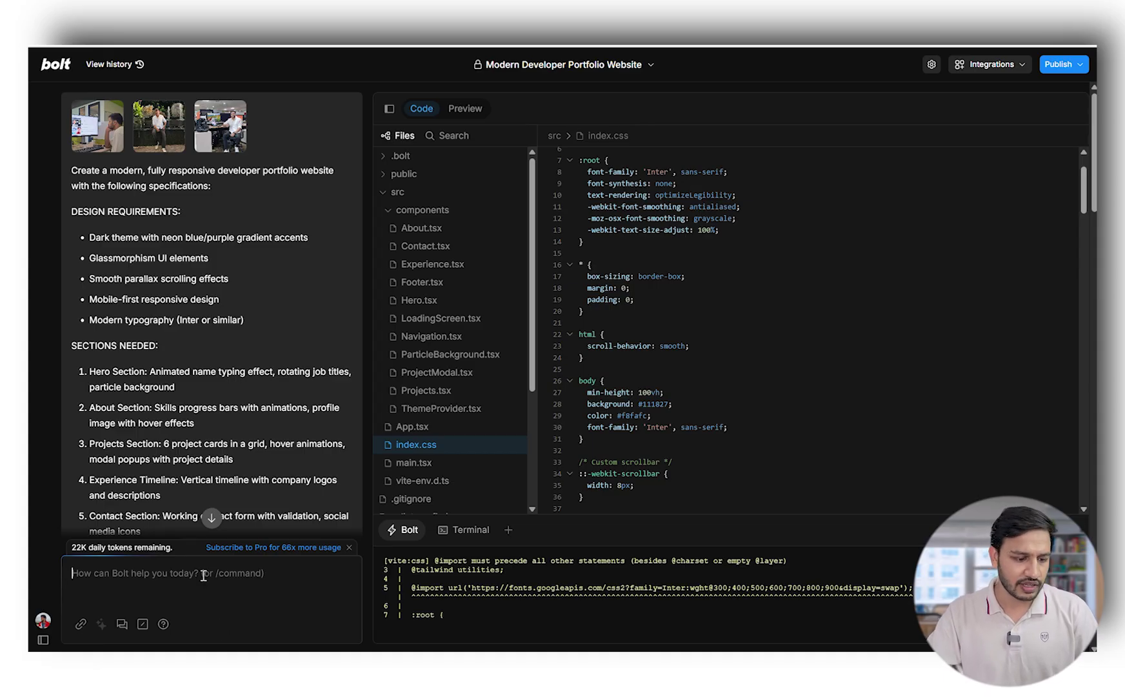
type("Fix the issue , preview")
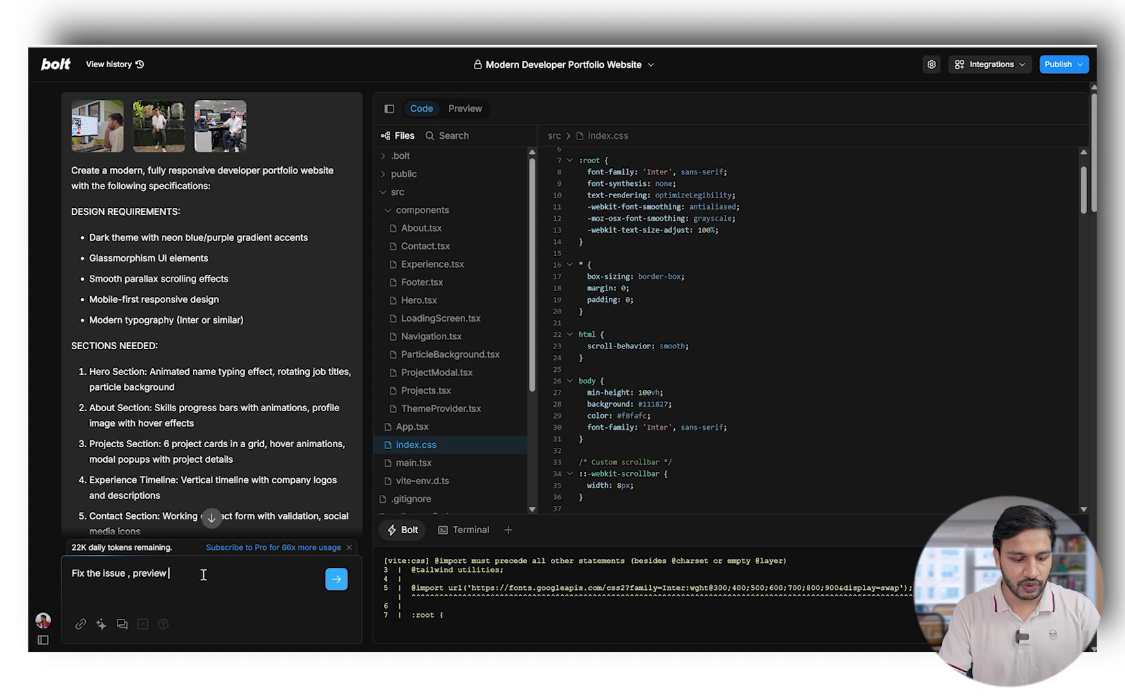
type(" not working")
key("Return")
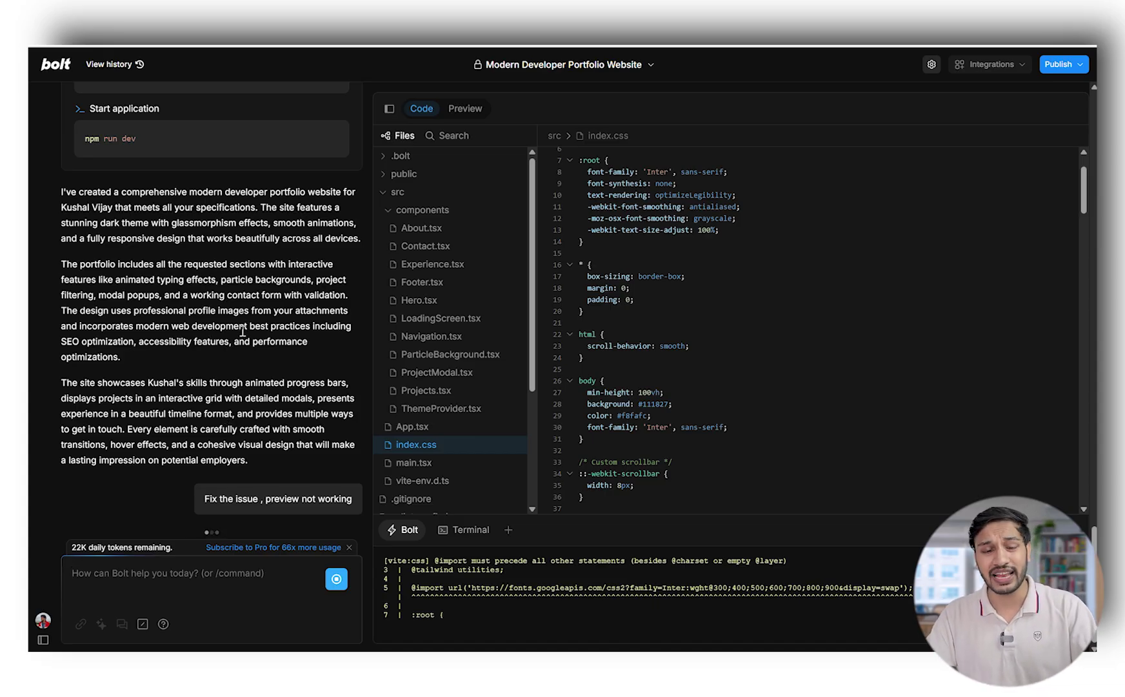
Step: Bring the Preview pane back into view to check the result
left_click(470, 109)
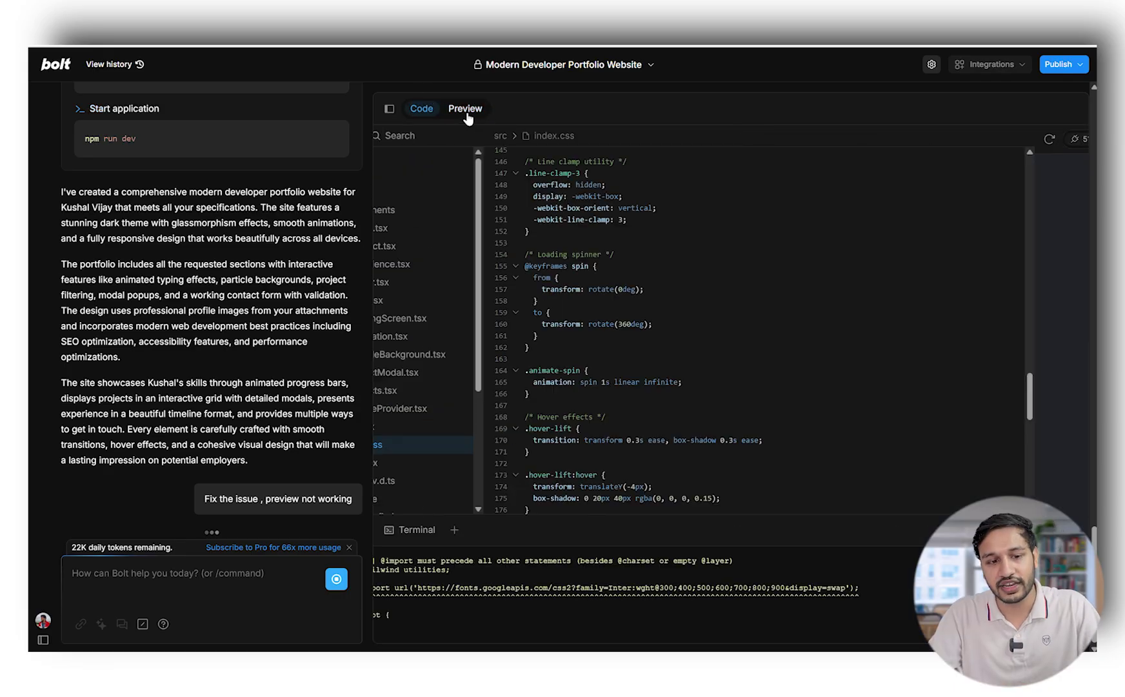
left_click(464, 109)
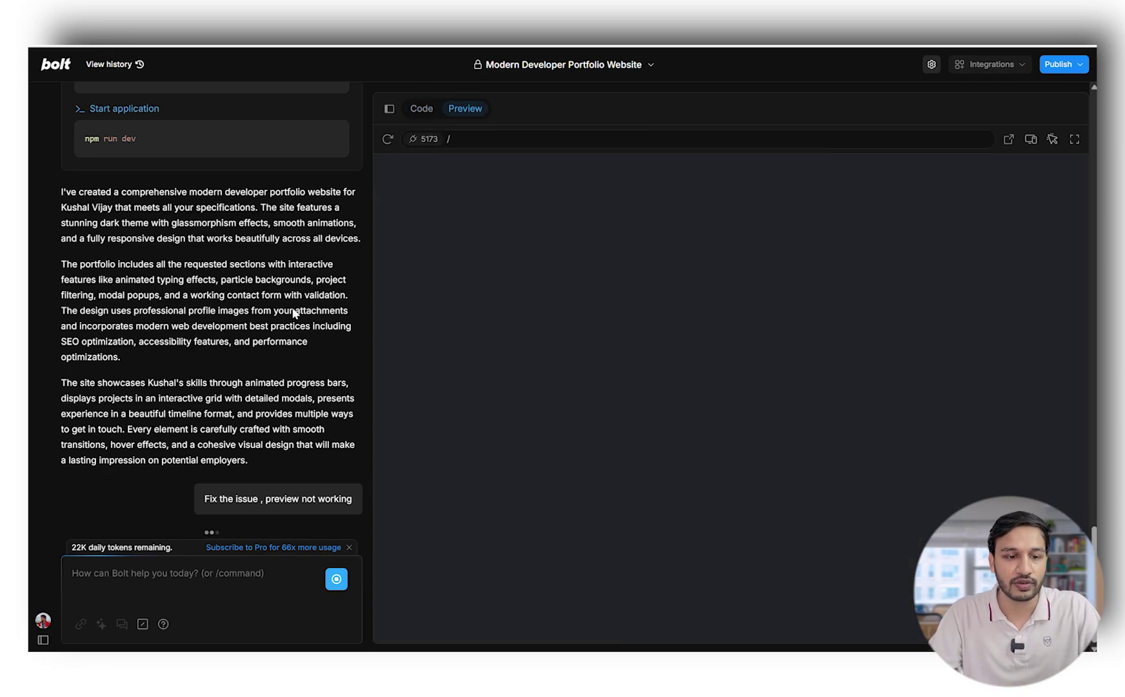
scroll(291, 322, "up", 8)
scroll(285, 310, "up", 5)
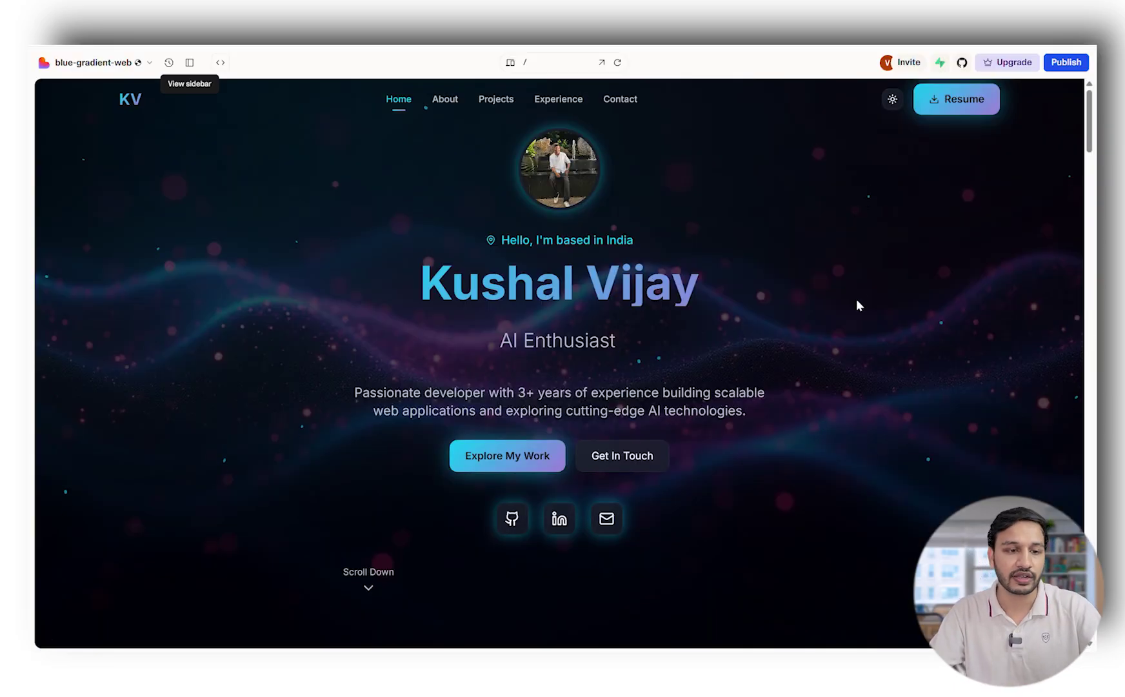
scroll(856, 299, "down", 10)
scroll(851, 258, "down", 15)
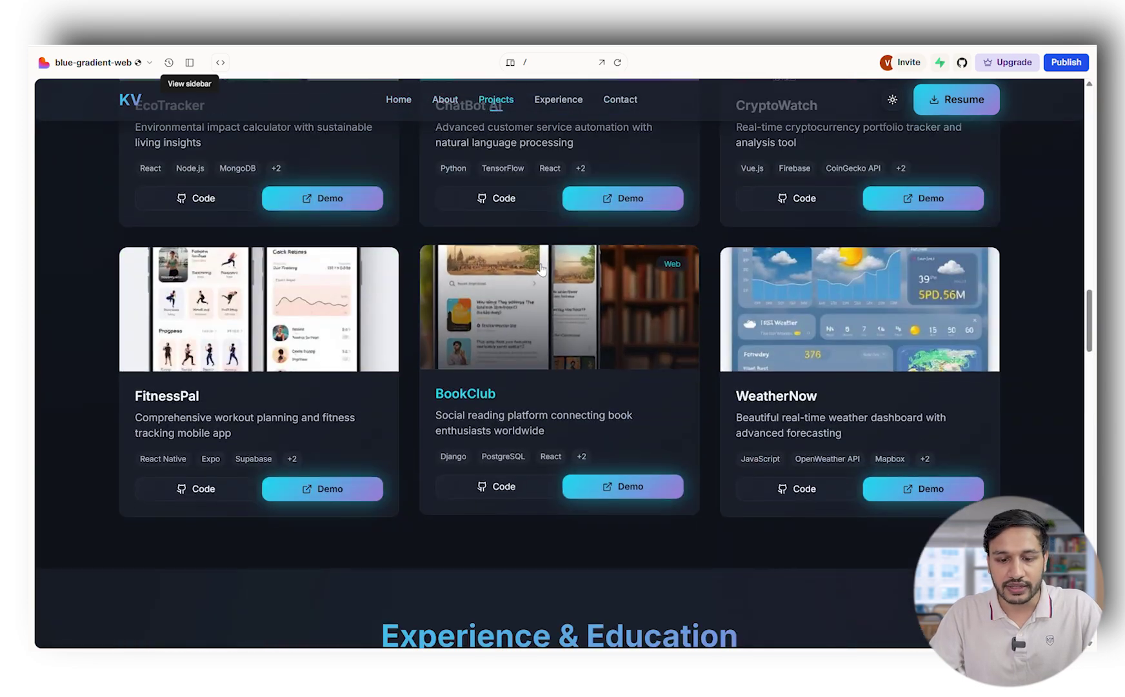
scroll(600, 303, "up", 5)
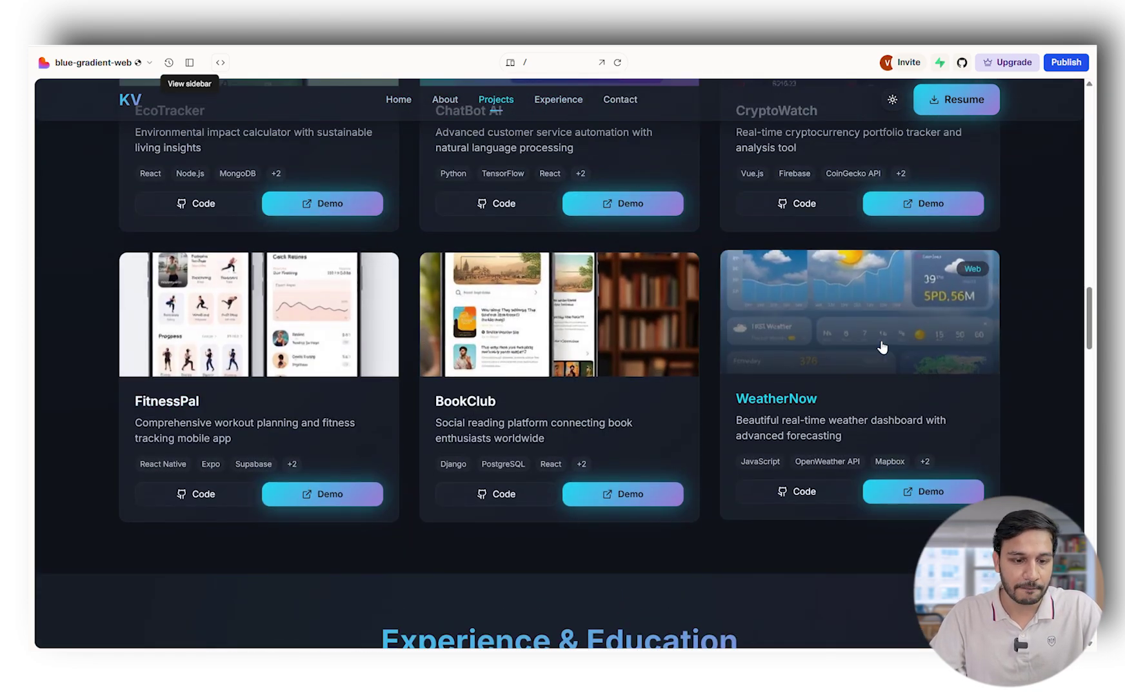
scroll(393, 356, "up", 5)
scroll(620, 349, "down", 20)
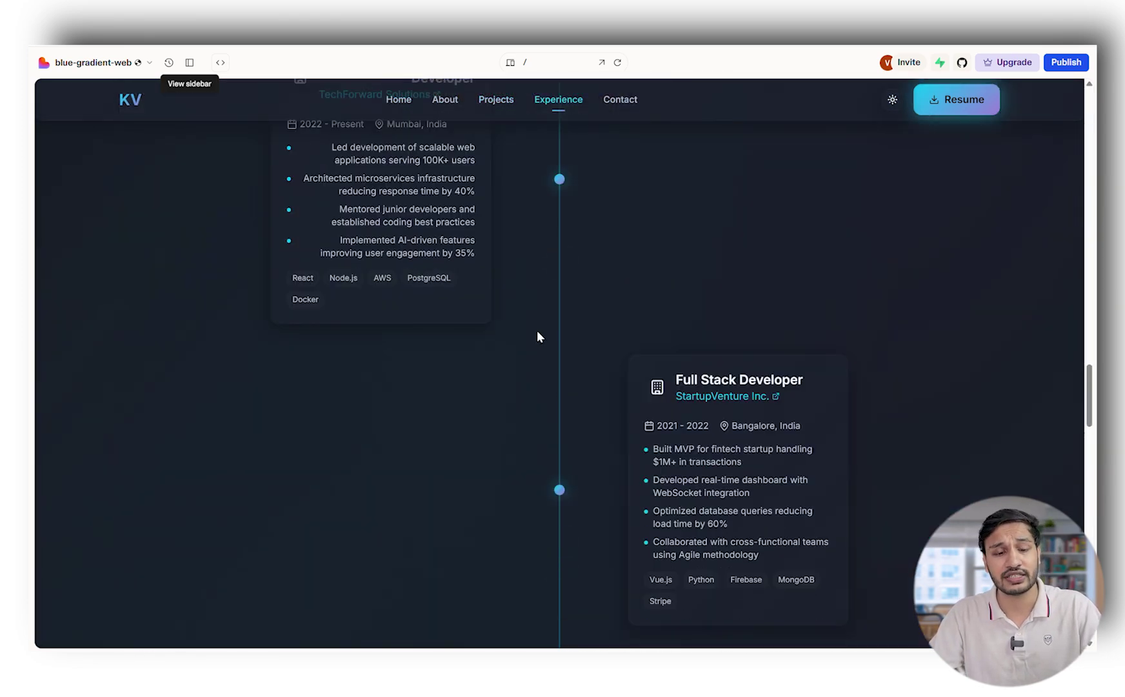
scroll(540, 375, "down", 2)
scroll(543, 374, "up", 7)
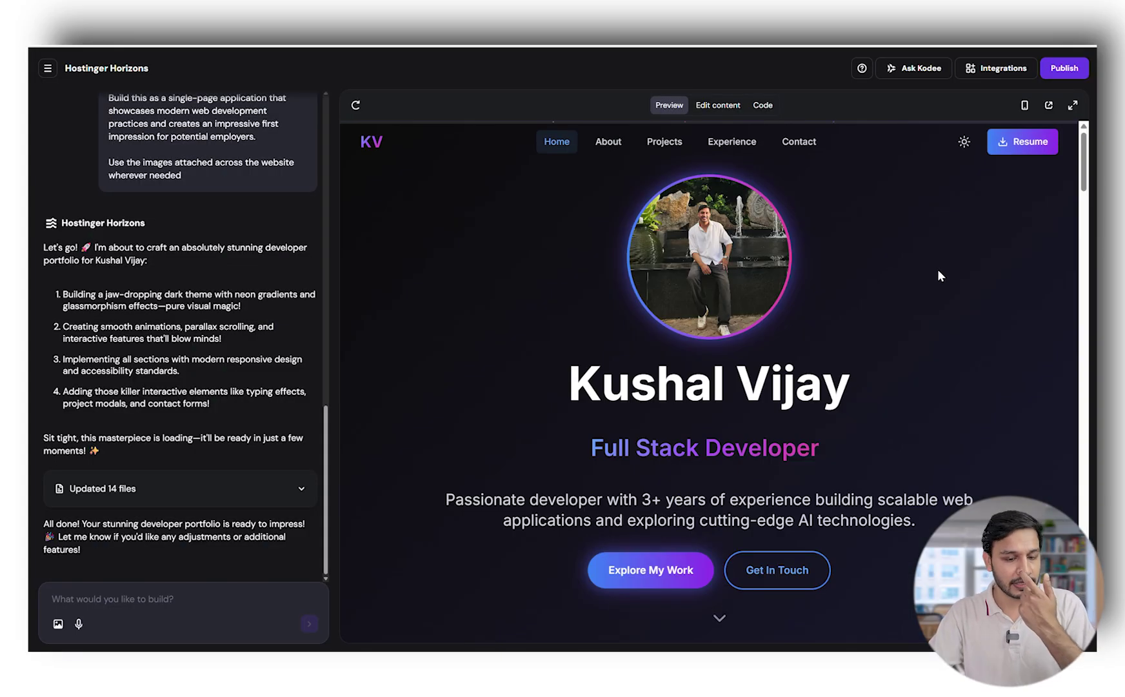
scroll(936, 269, "down", 10)
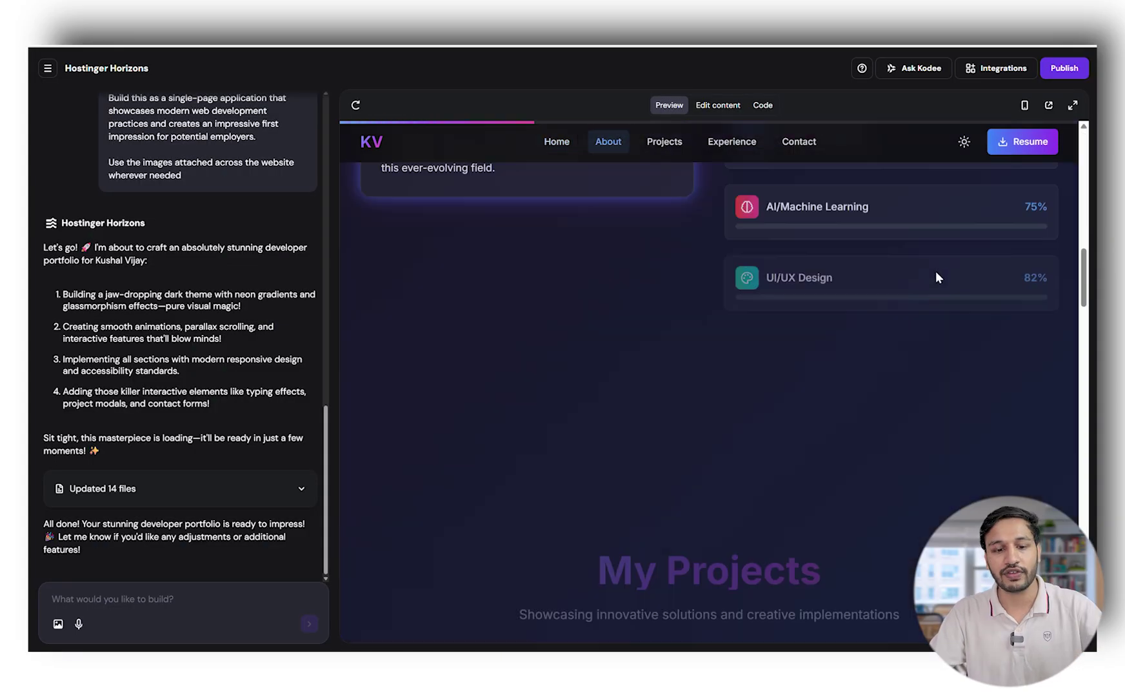
scroll(630, 425, "up", 5)
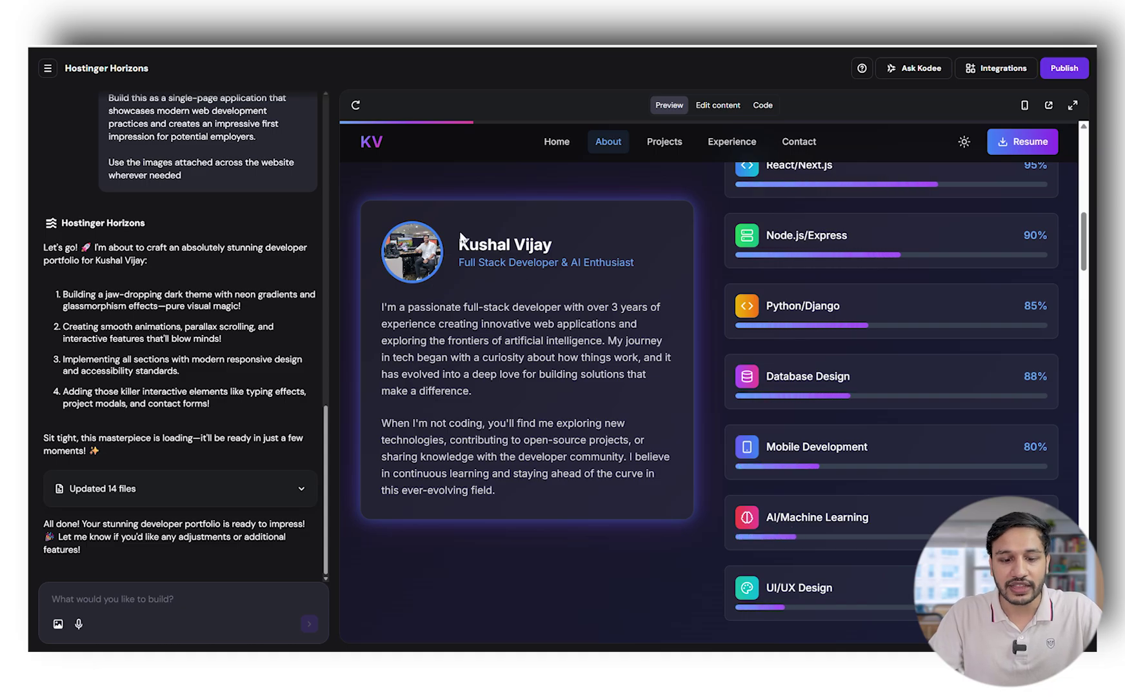
left_click_drag(458, 240, 632, 269)
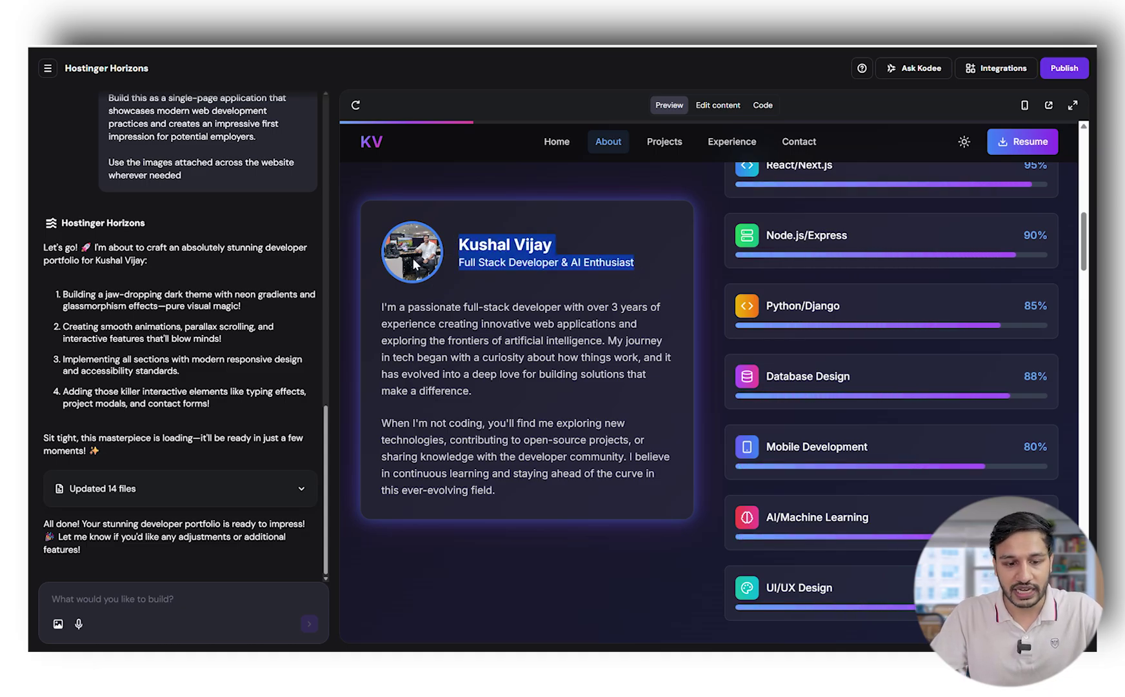
scroll(446, 359, "down", 10)
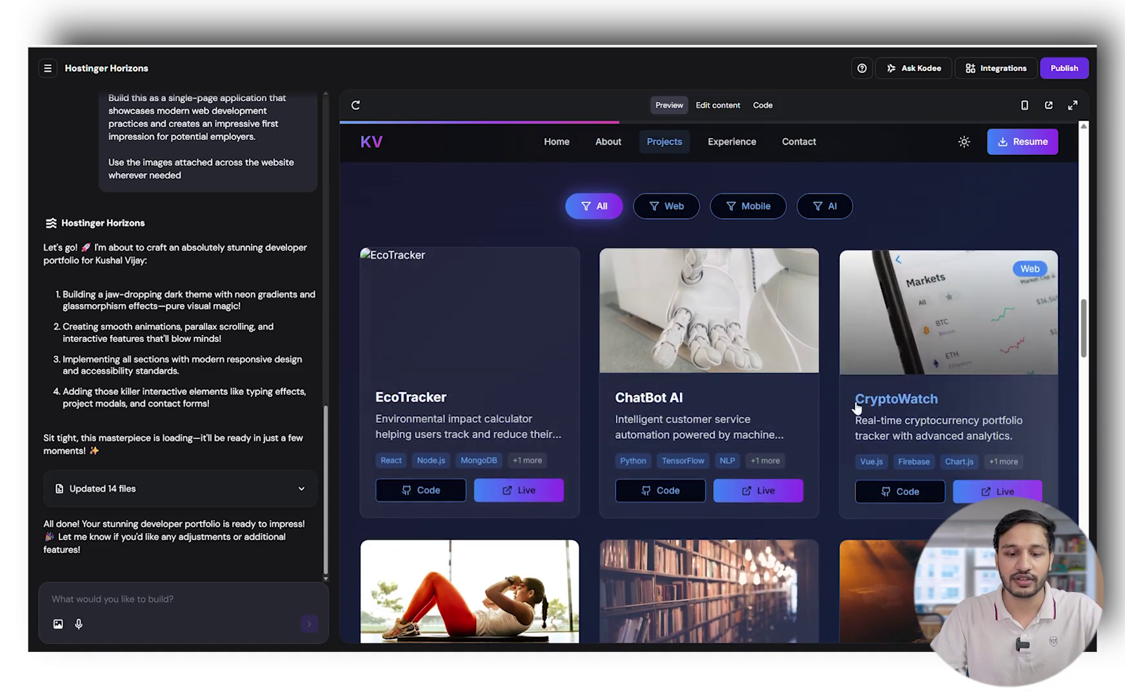
scroll(783, 361, "down", 5)
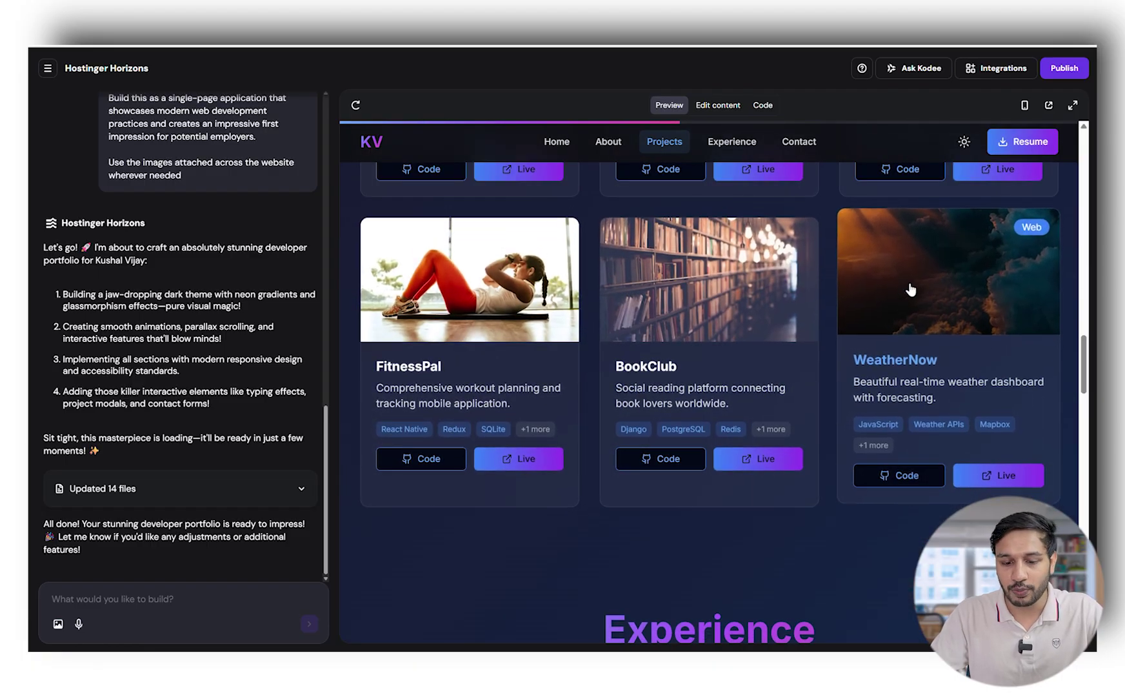
scroll(825, 296, "up", 5)
scroll(924, 331, "down", 4)
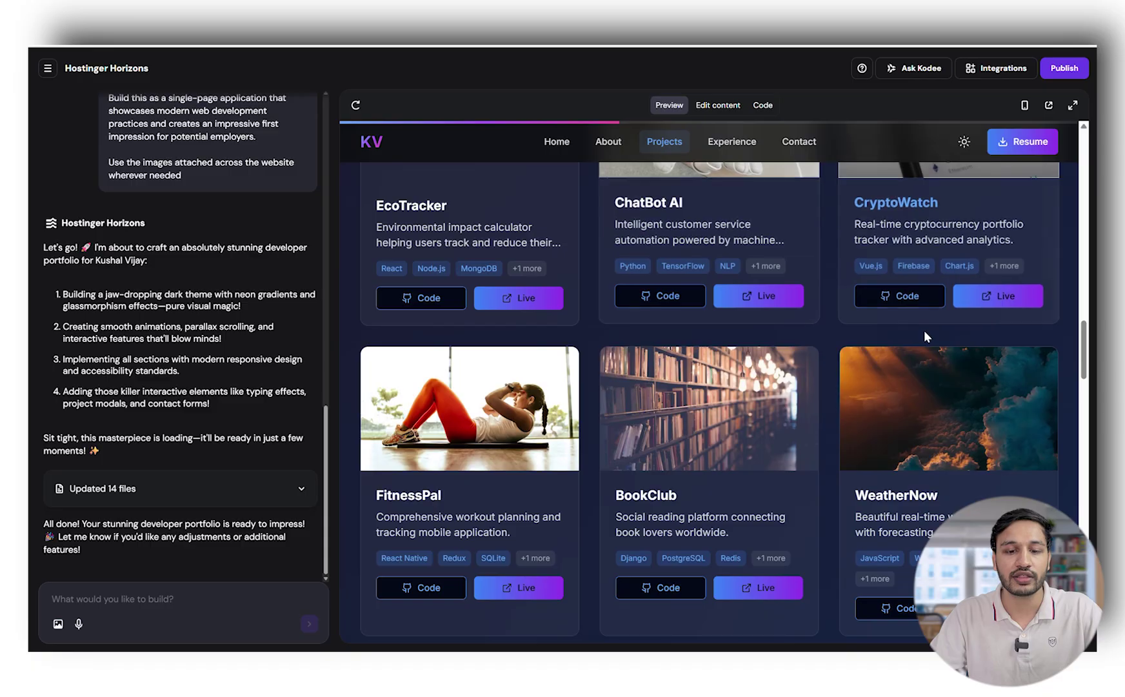
scroll(923, 329, "up", 3)
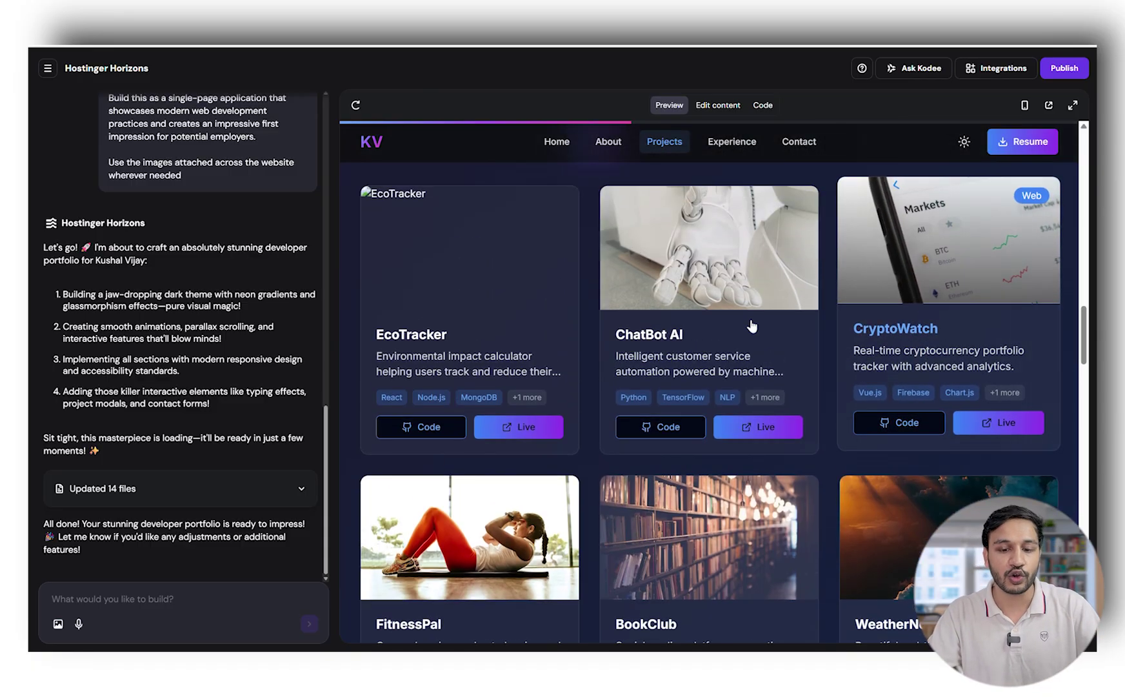
scroll(718, 371, "down", 4)
scroll(800, 401, "down", 10)
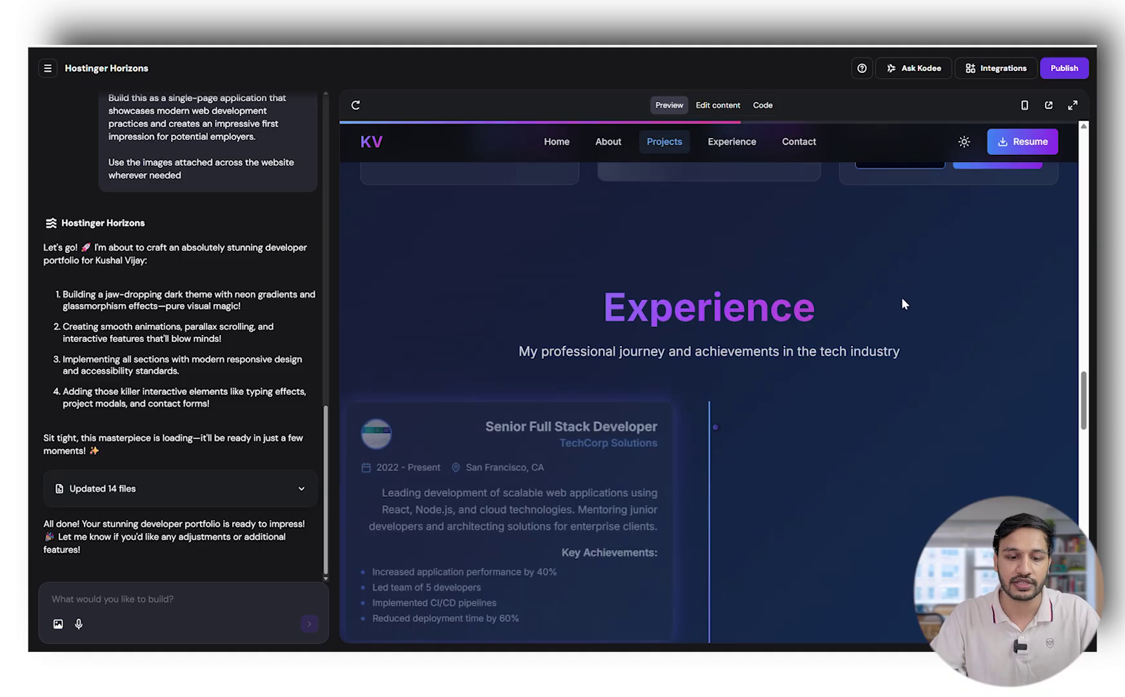
scroll(741, 394, "up", 5)
scroll(512, 295, "down", 6)
scroll(776, 293, "down", 12)
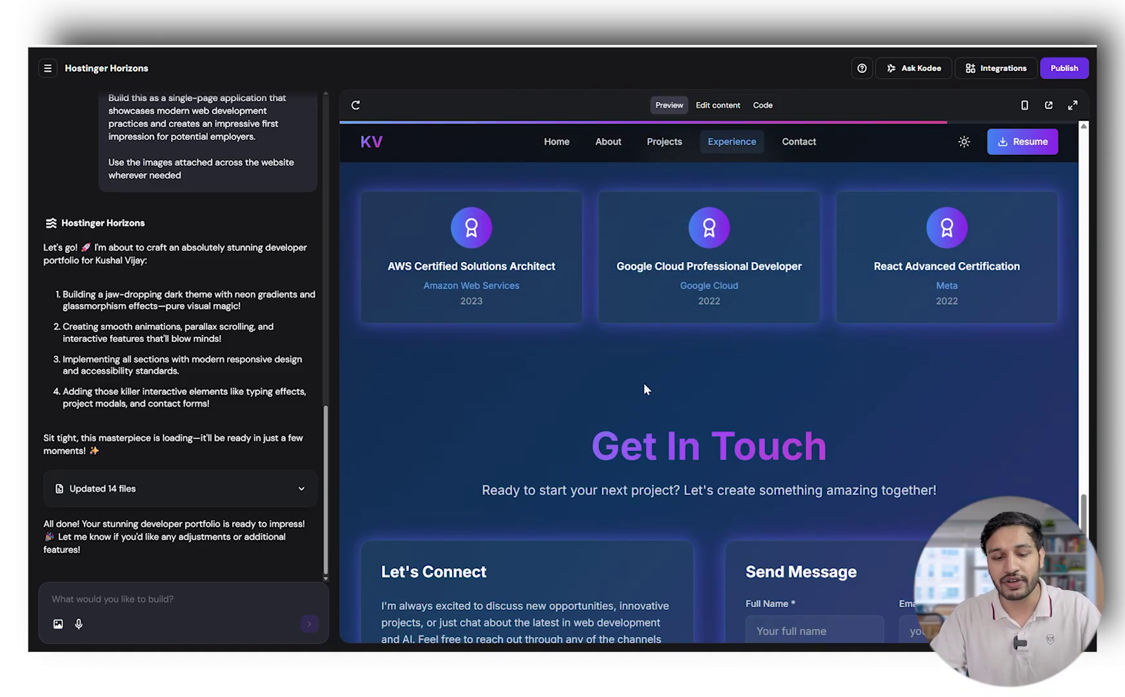
scroll(627, 385, "down", 9)
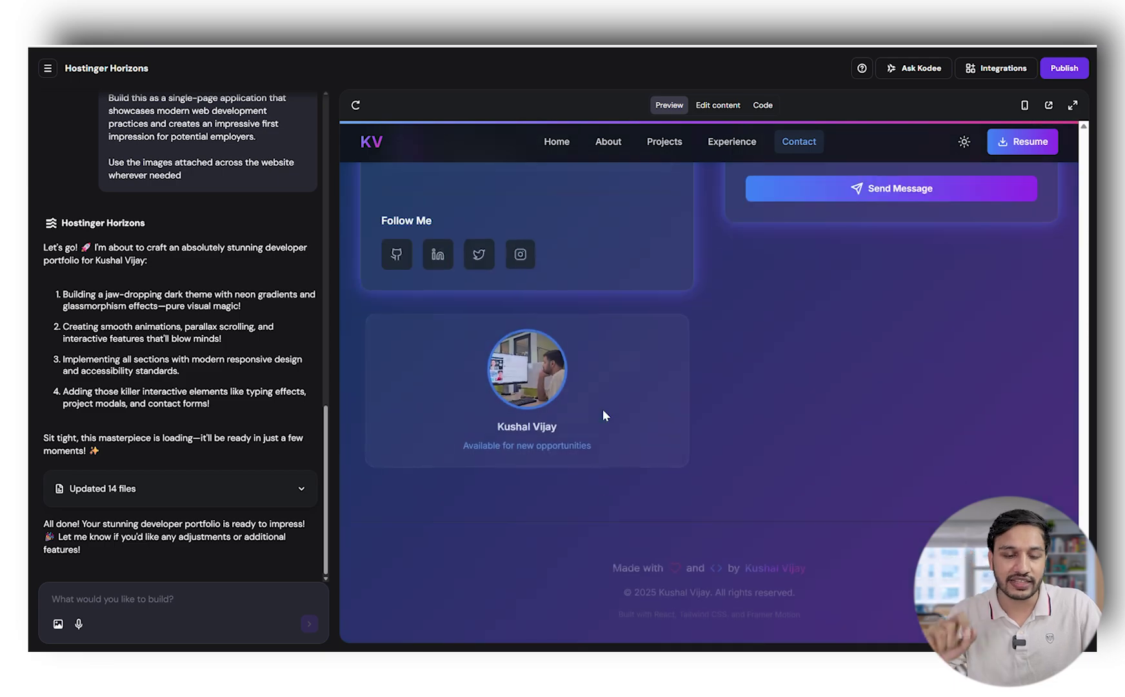
scroll(716, 356, "up", 20)
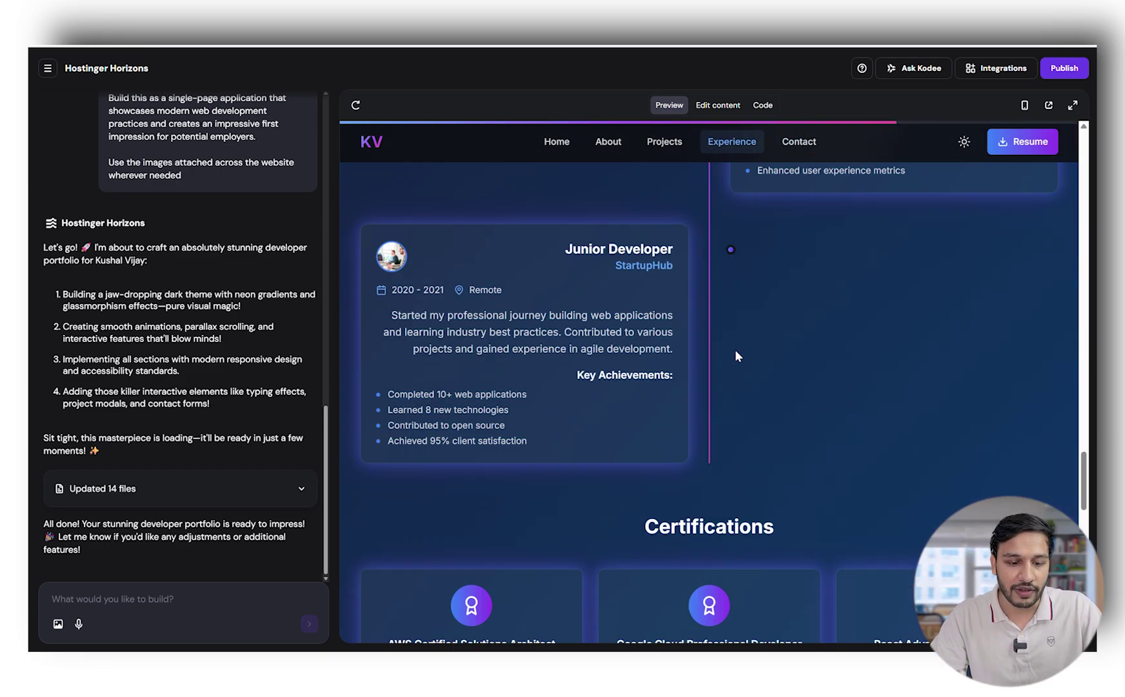
scroll(722, 362, "down", 20)
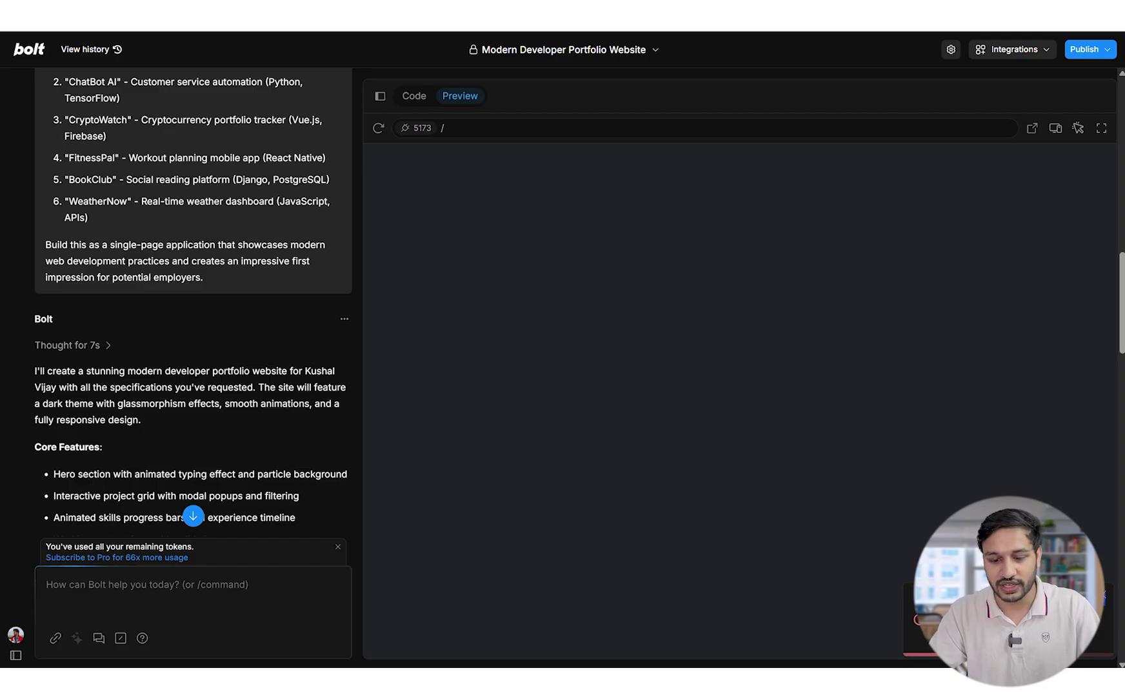
scroll(173, 439, "down", 20)
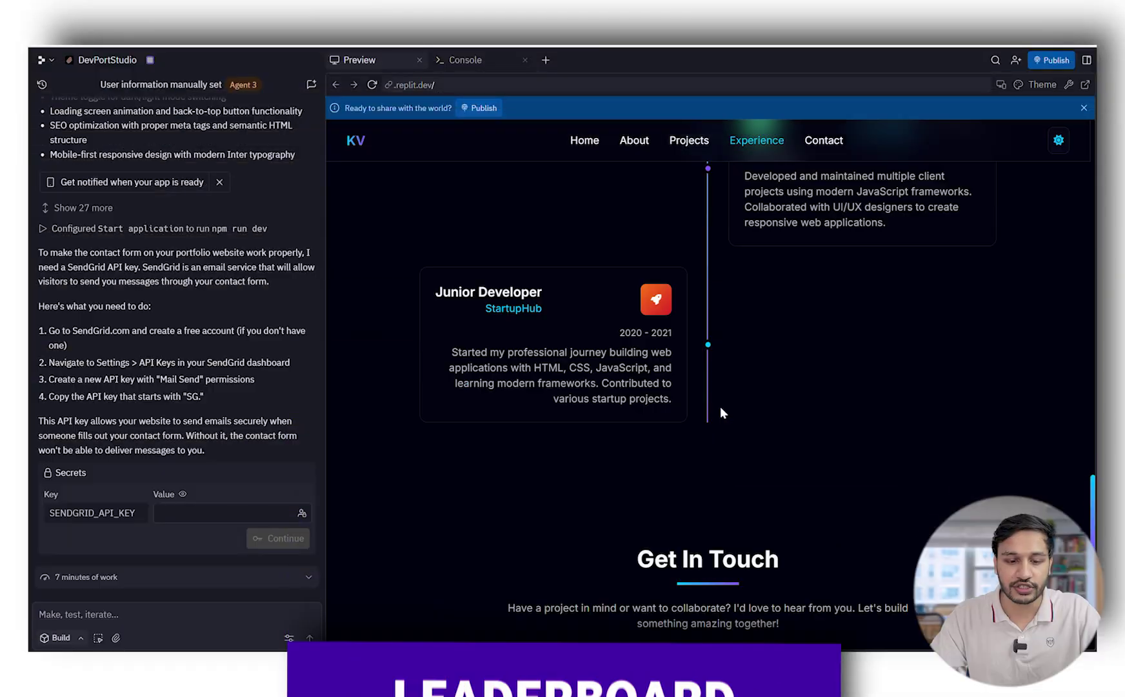
scroll(720, 406, "down", 5)
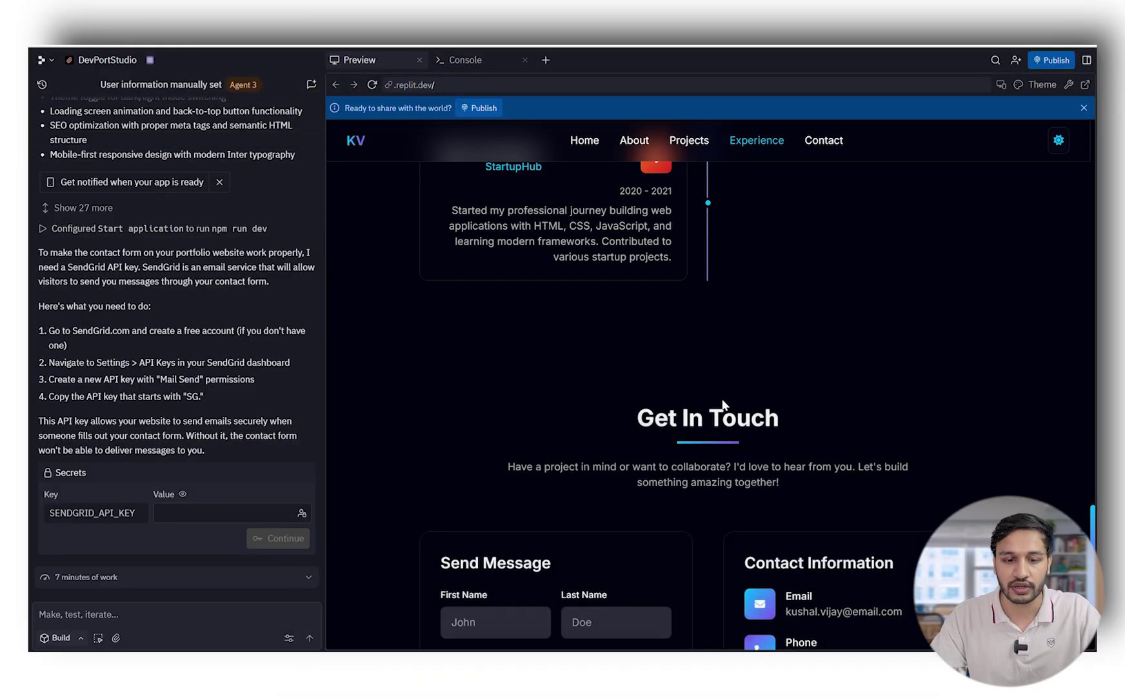
scroll(796, 360, "down", 6)
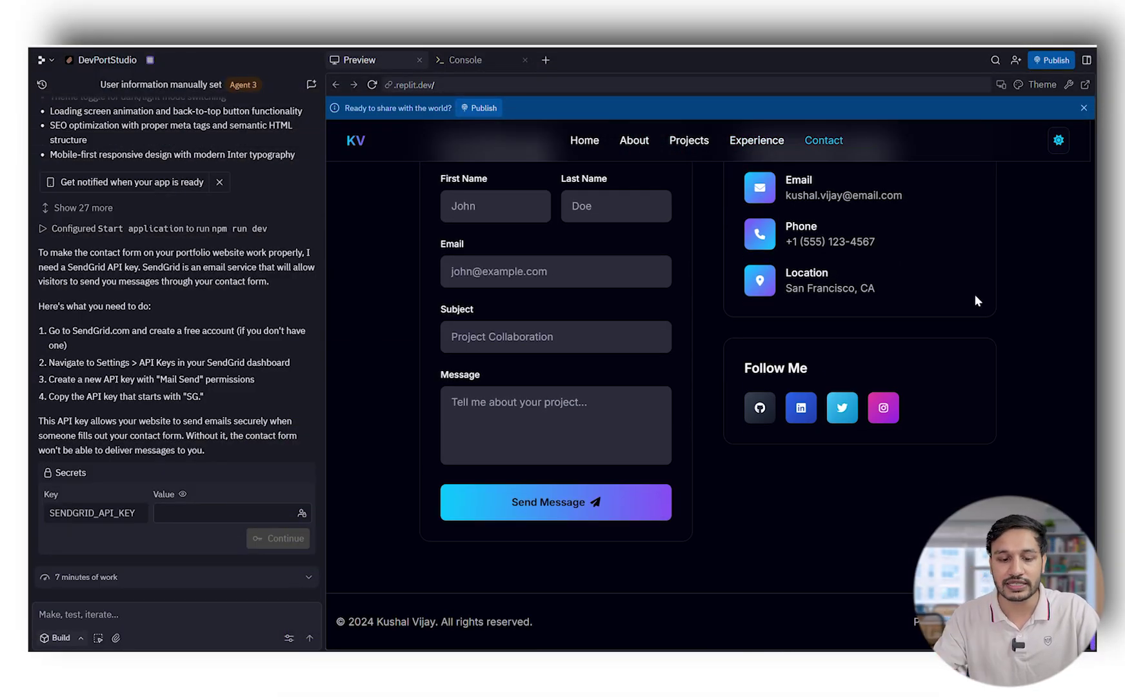
scroll(939, 367, "up", 10)
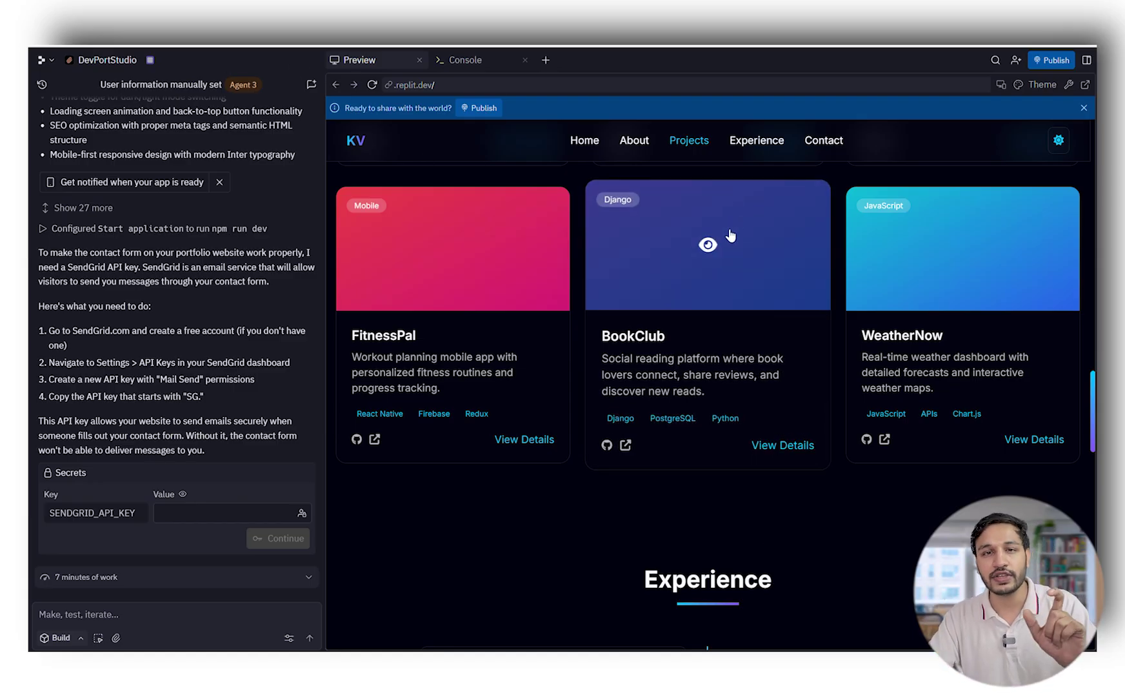
scroll(829, 410, "up", 5)
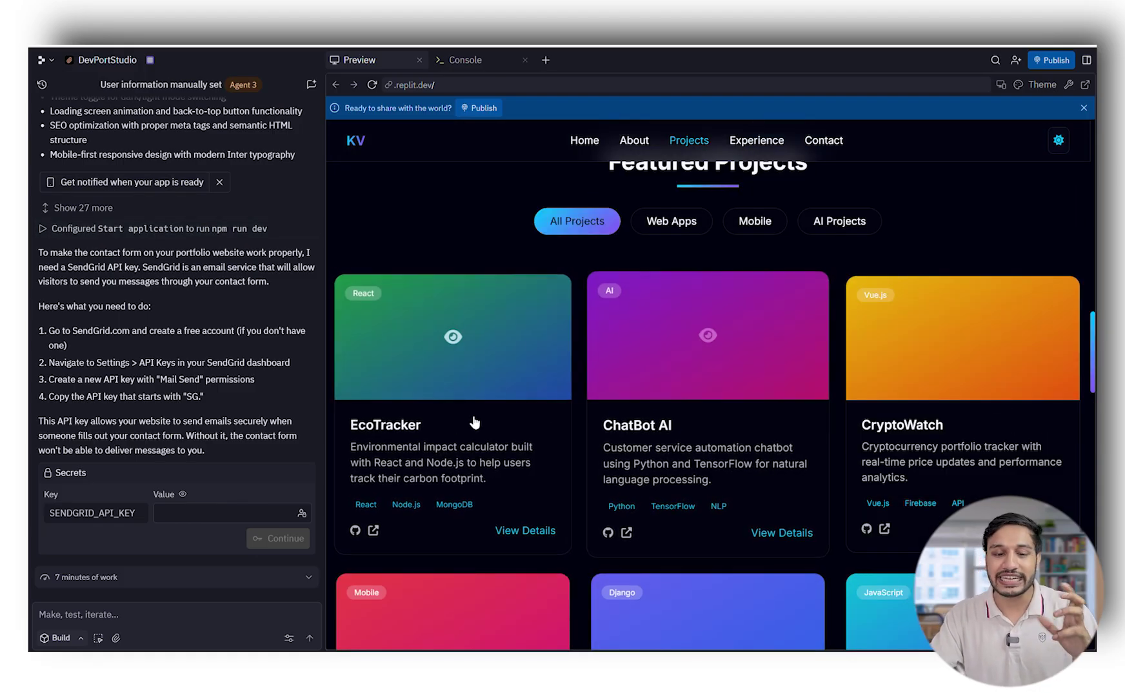
scroll(434, 271, "up", 6)
scroll(434, 272, "up", 6)
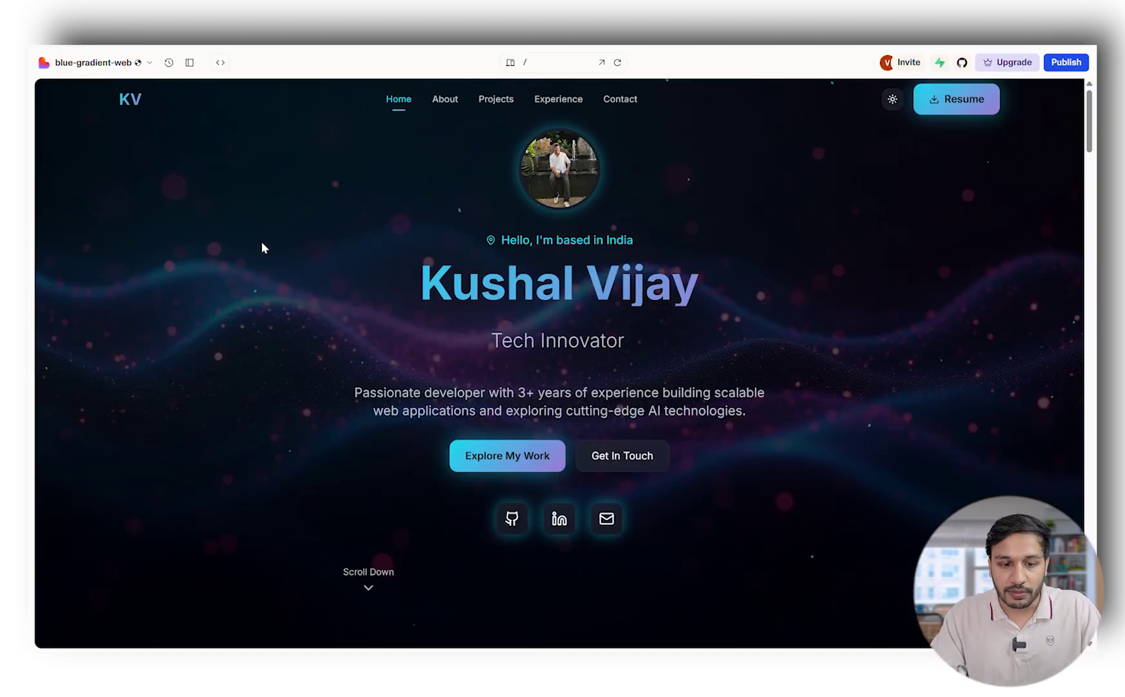
scroll(701, 359, "down", 5)
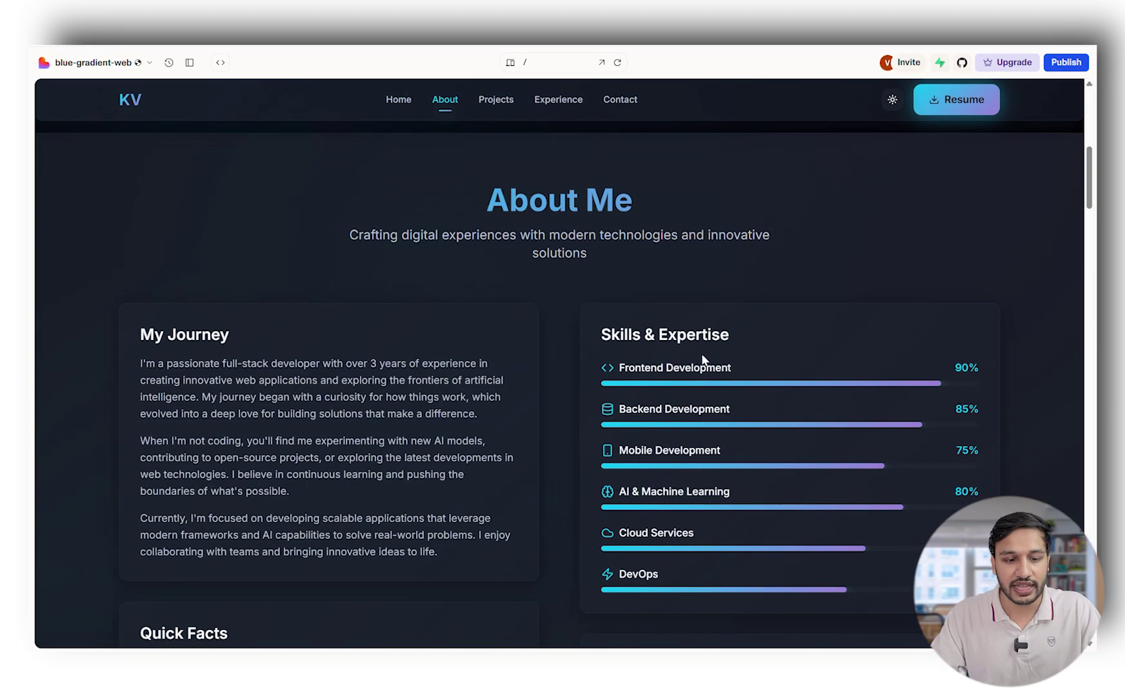
scroll(703, 358, "down", 20)
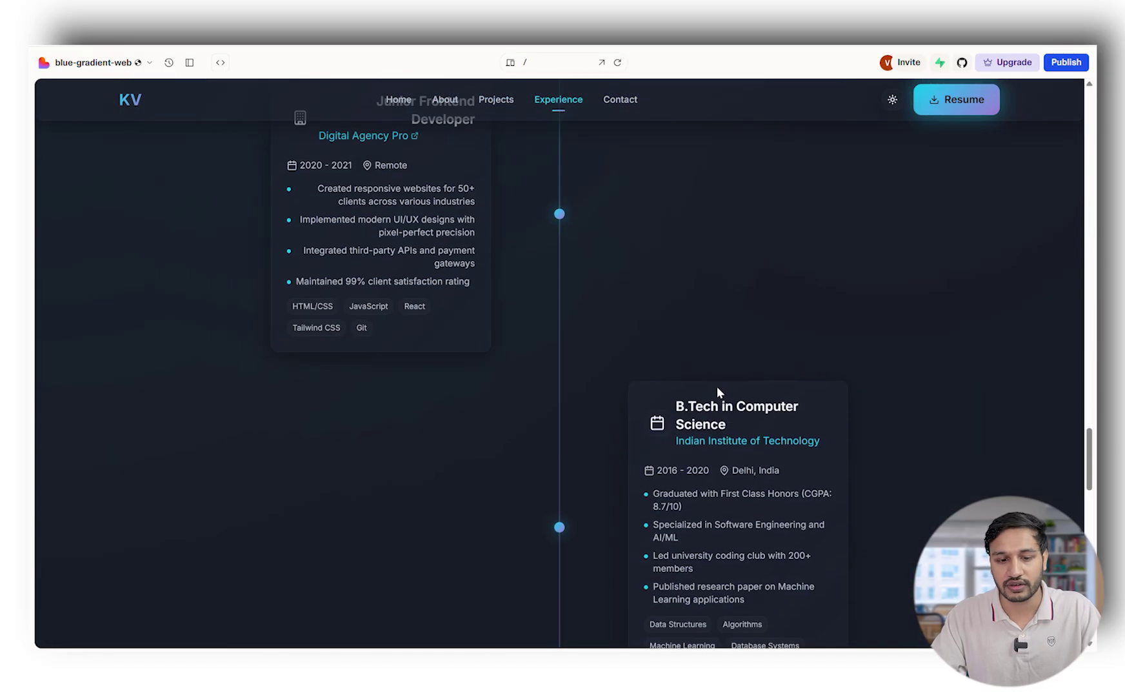
scroll(723, 393, "down", 10)
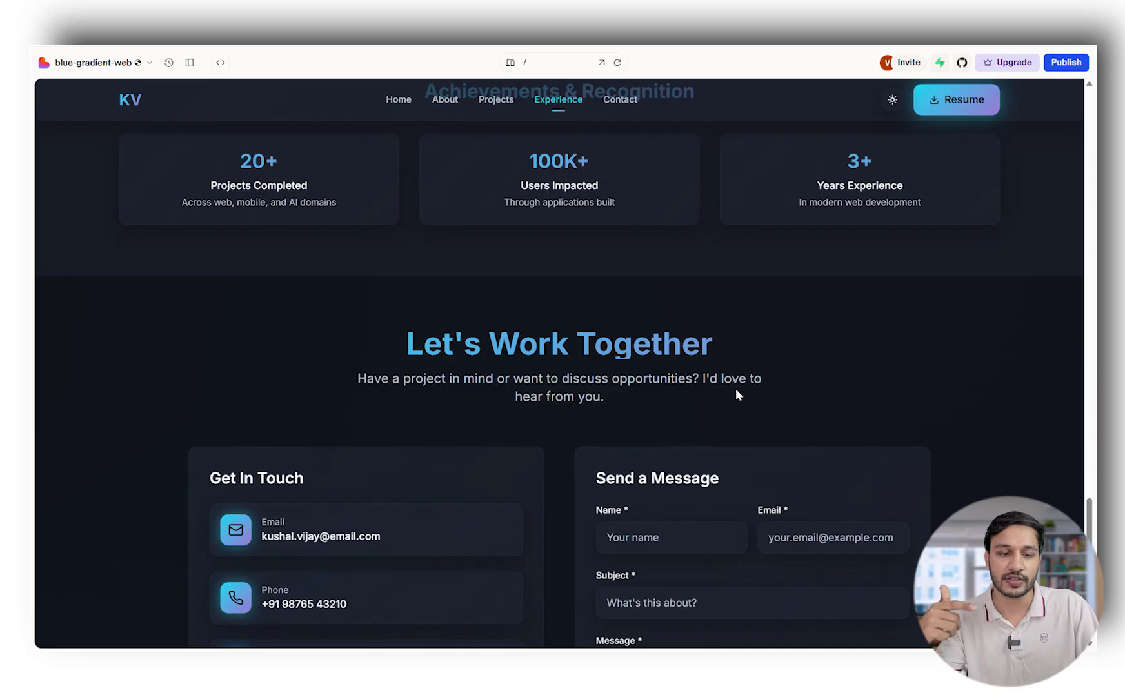
scroll(736, 389, "up", 10)
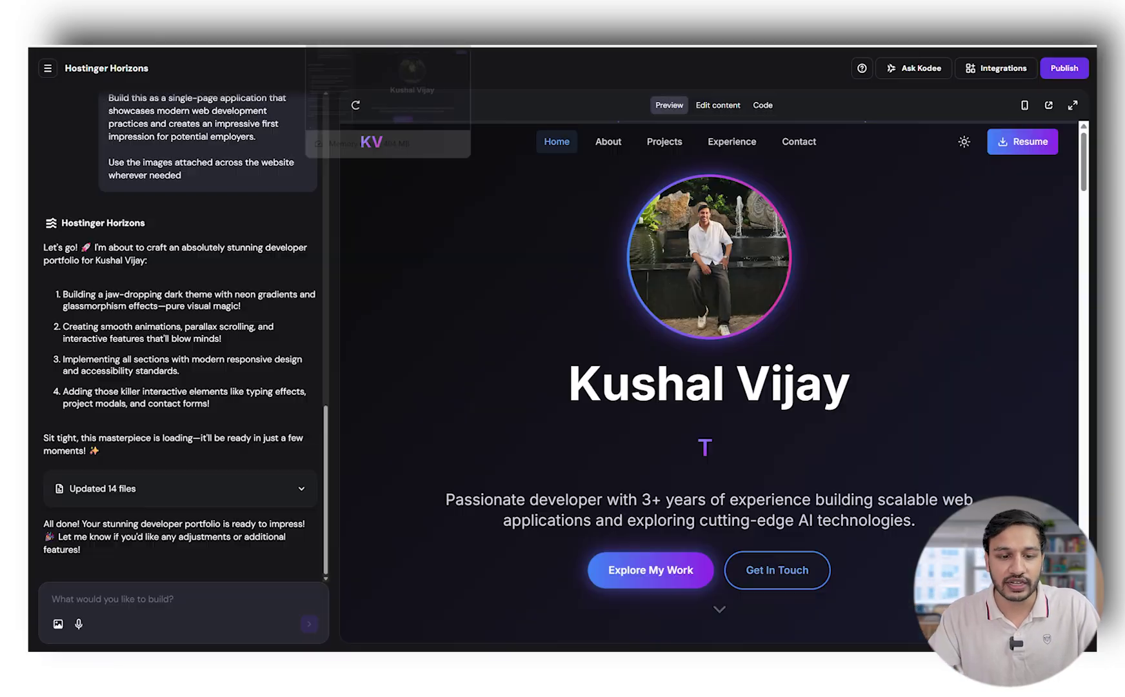
Step: Scroll the Horizons portfolio preview, then reload it with the Refresh page button
scroll(642, 291, "down", 10)
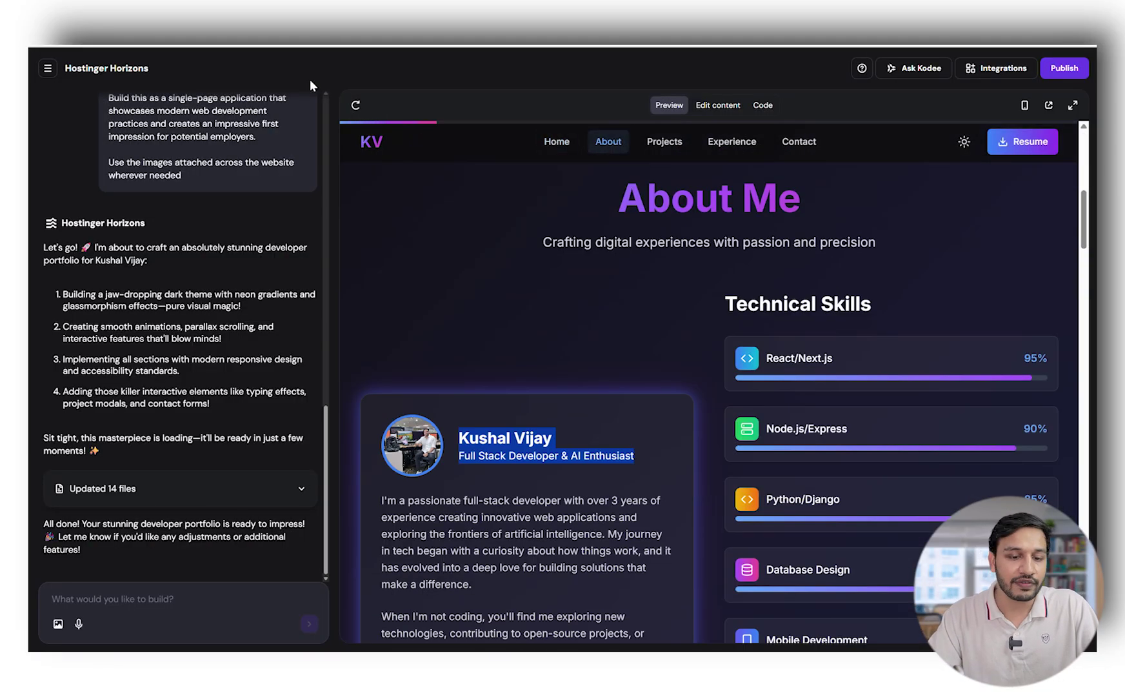
scroll(782, 438, "up", 4)
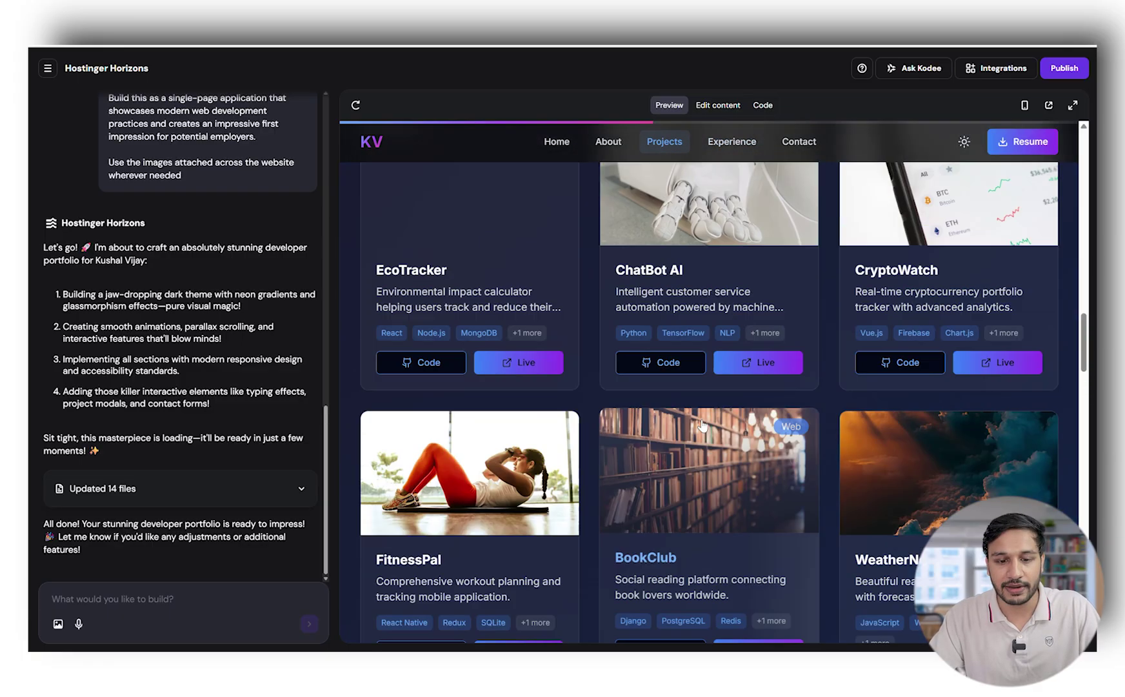
scroll(984, 294, "down", 6)
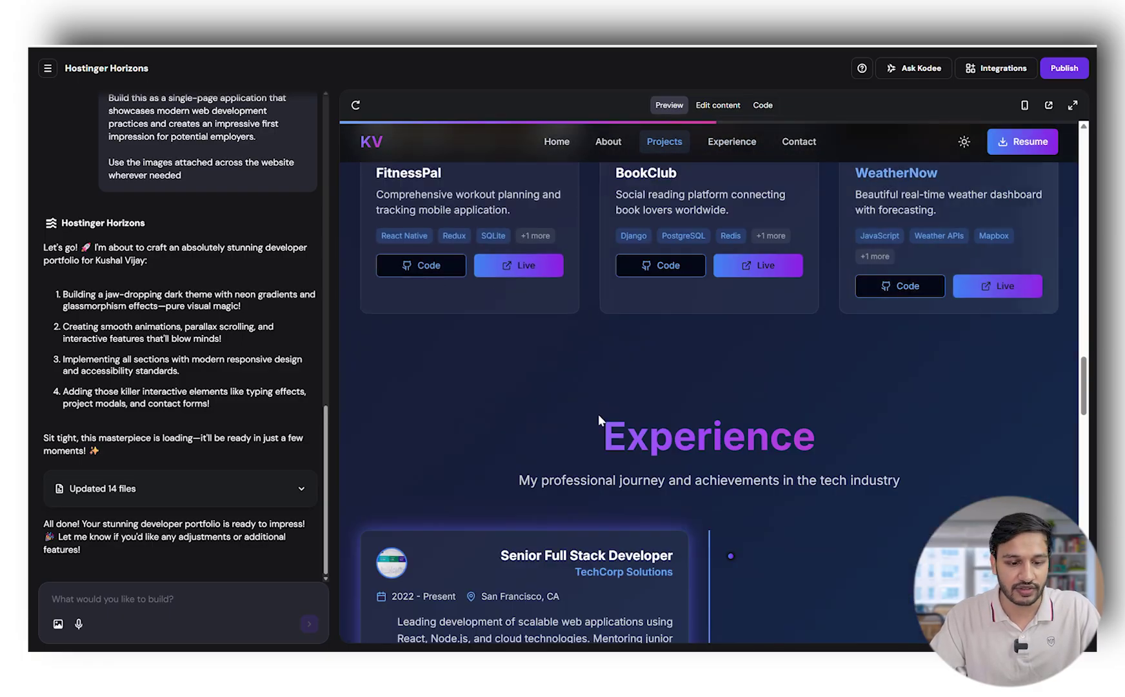
scroll(597, 413, "down", 15)
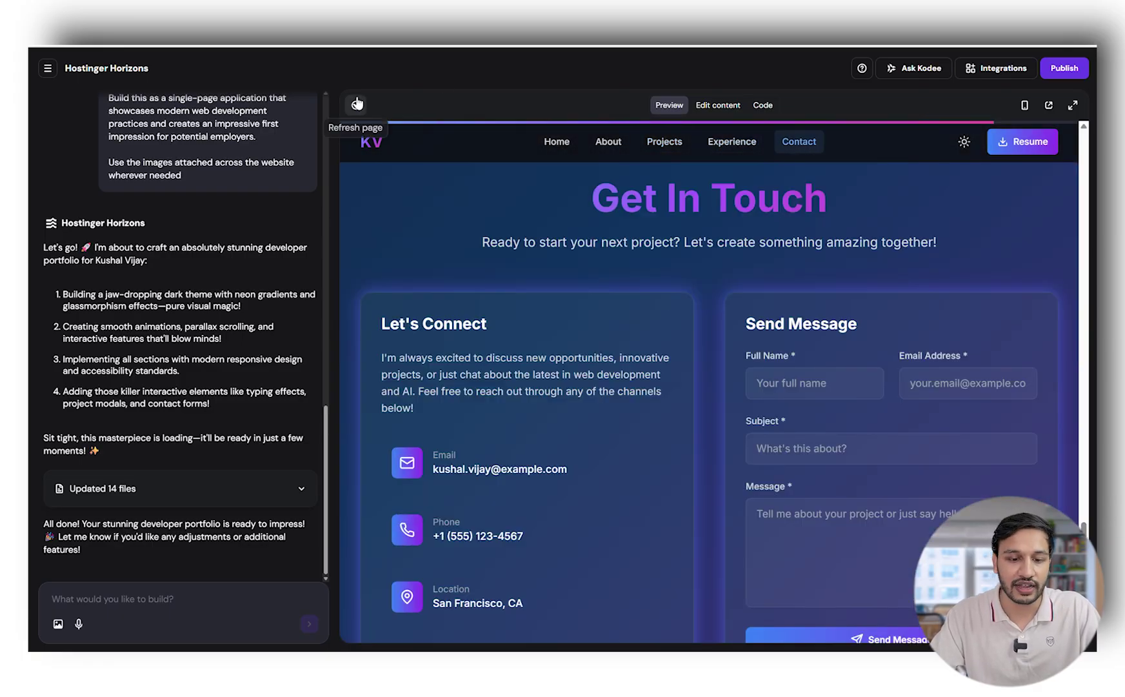
left_click(357, 103)
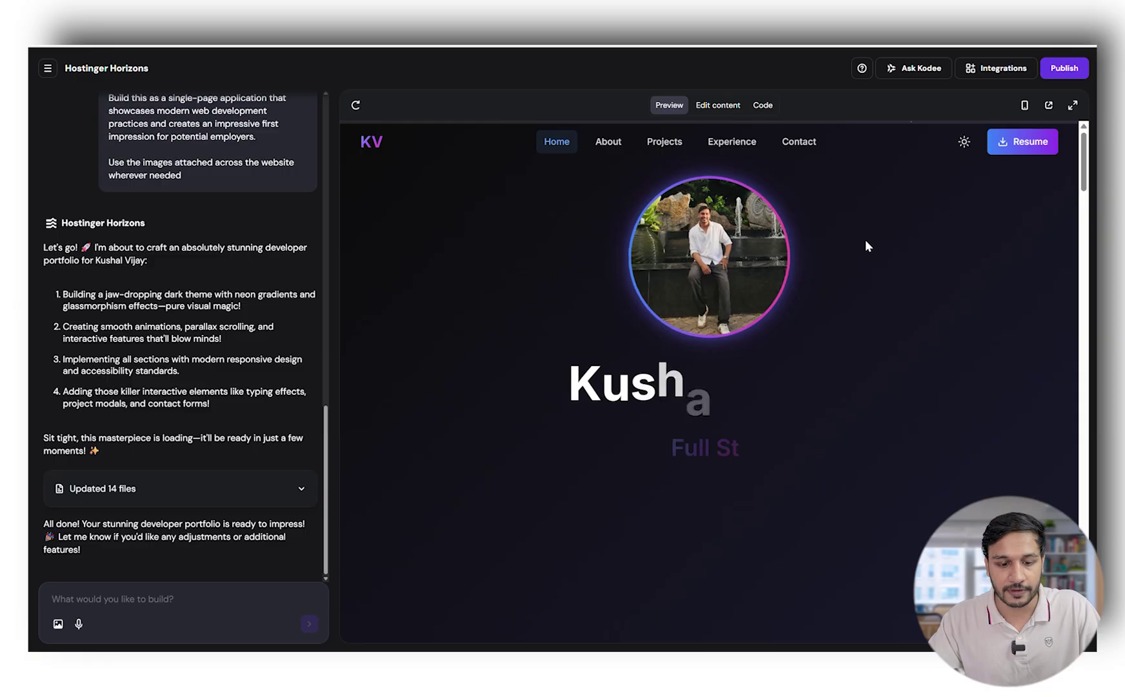
Step: Scroll through the reloaded site down to the footer as its entrance animations replay
scroll(987, 252, "down", 15)
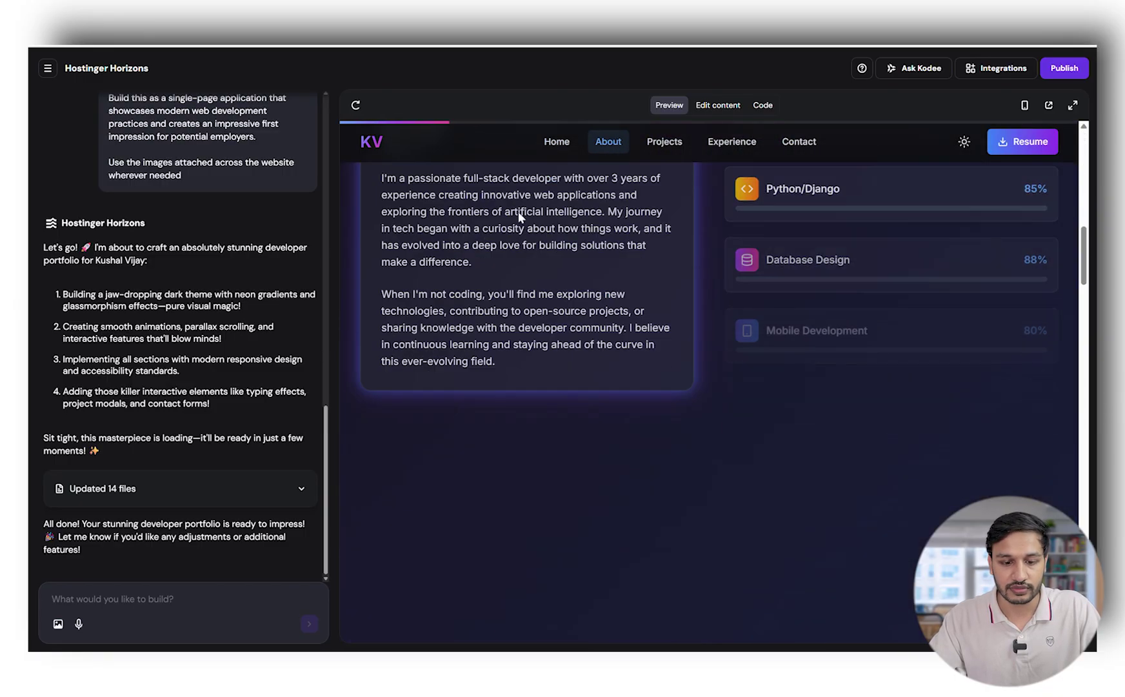
scroll(706, 293, "down", 15)
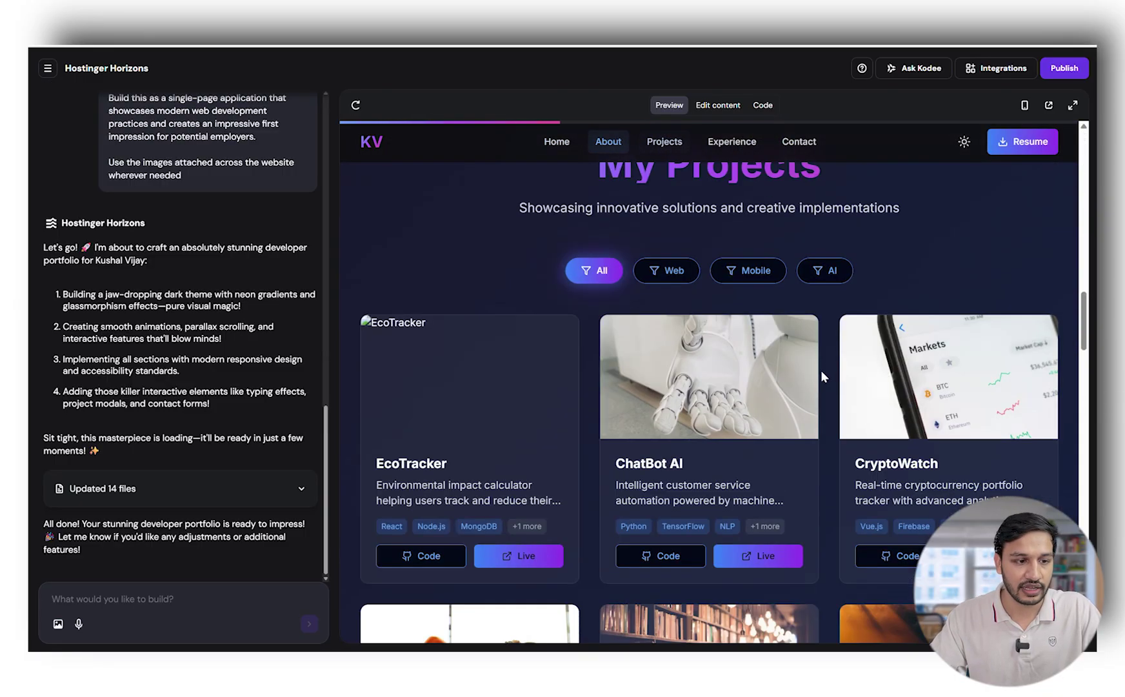
scroll(827, 374, "down", 20)
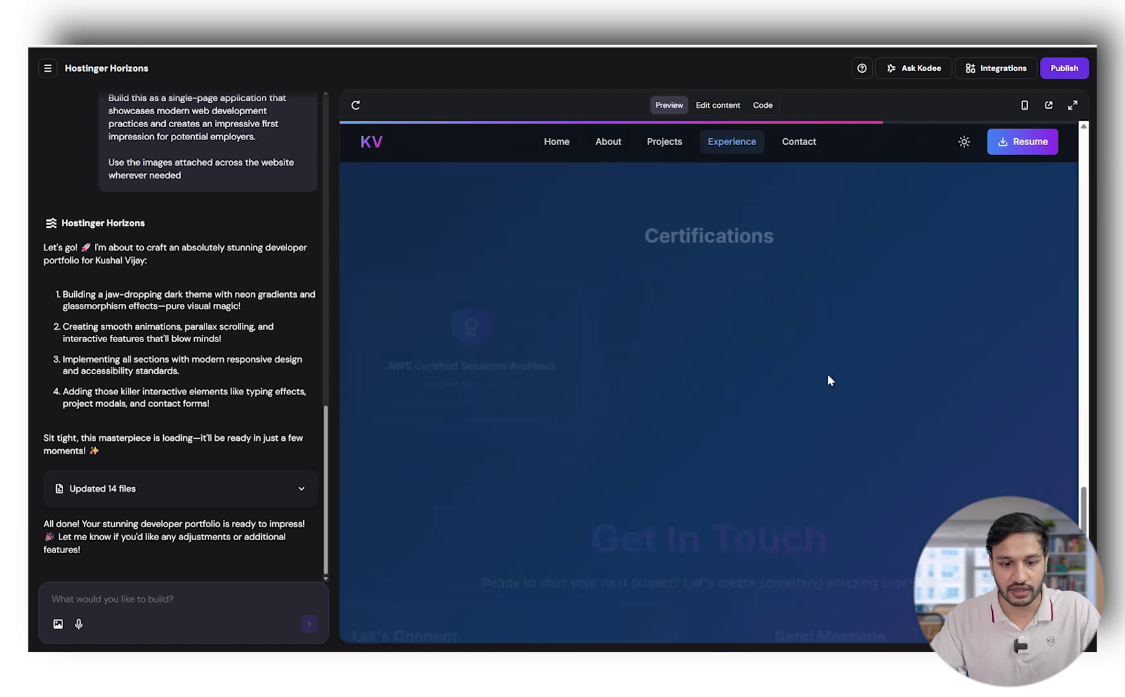
scroll(836, 386, "down", 10)
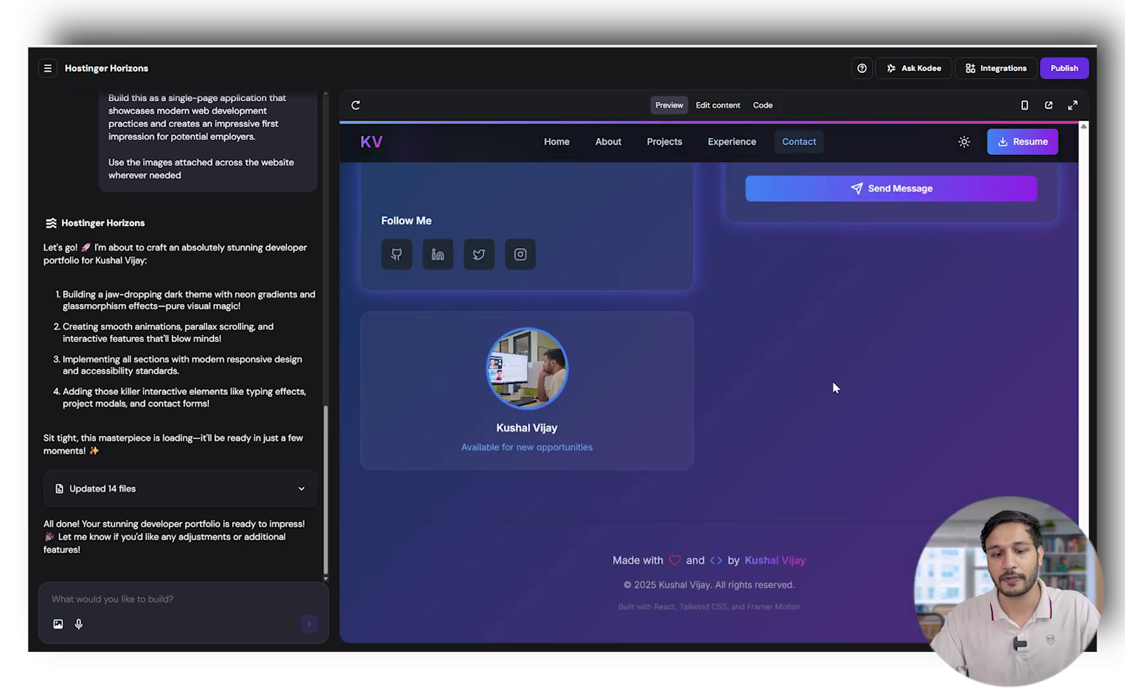
scroll(576, 280, "up", 8)
scroll(567, 233, "up", 6)
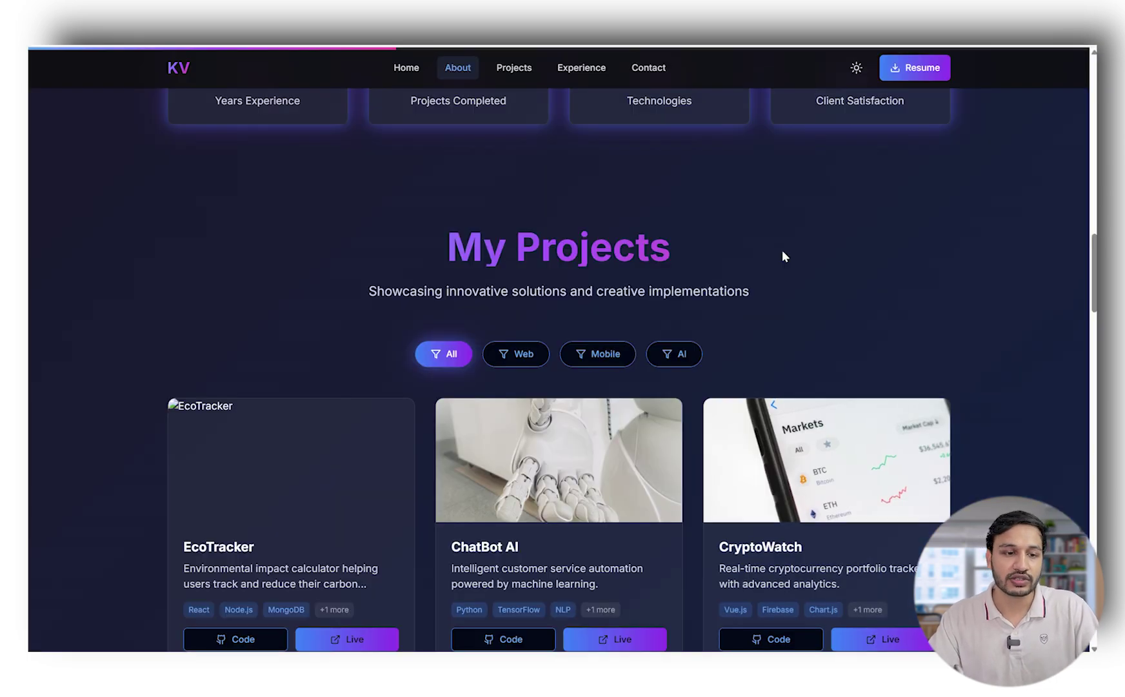
left_click(523, 353)
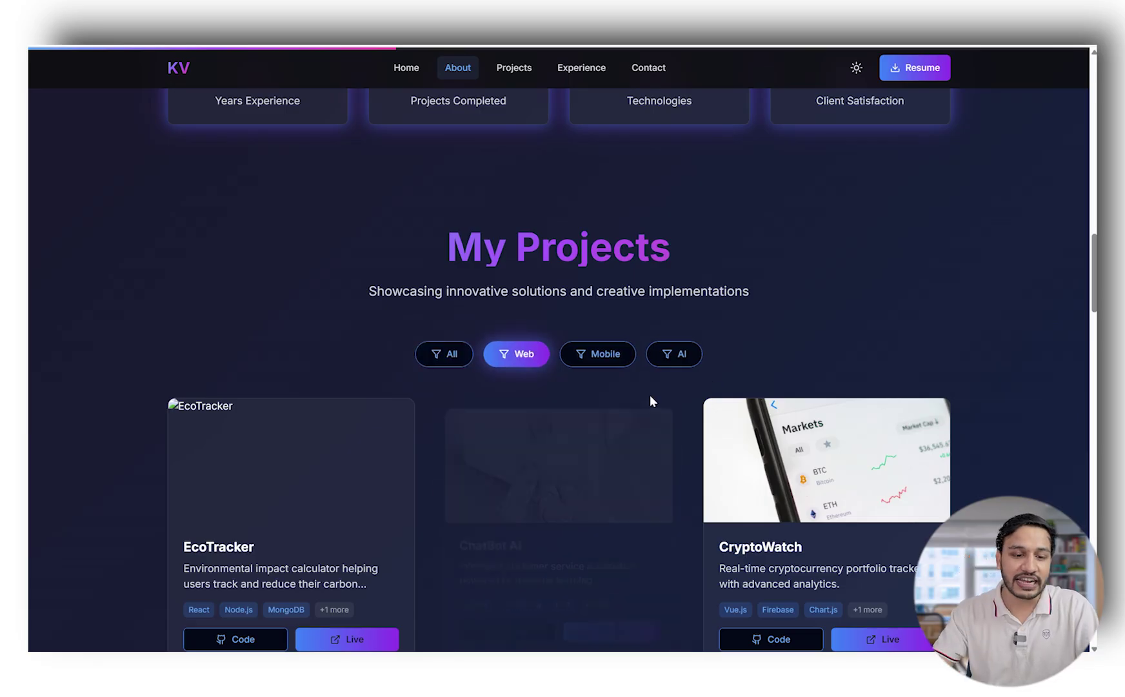
scroll(418, 439, "down", 3)
left_click(603, 163)
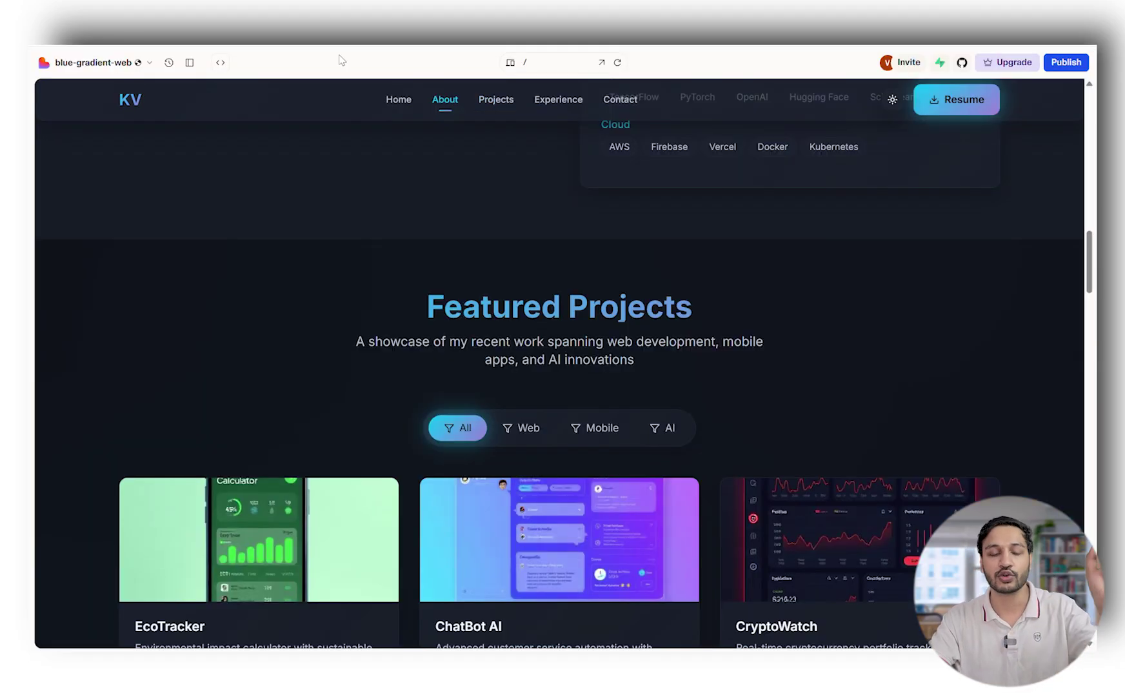
scroll(514, 460, "down", 5)
scroll(514, 461, "up", 5)
left_click(548, 429)
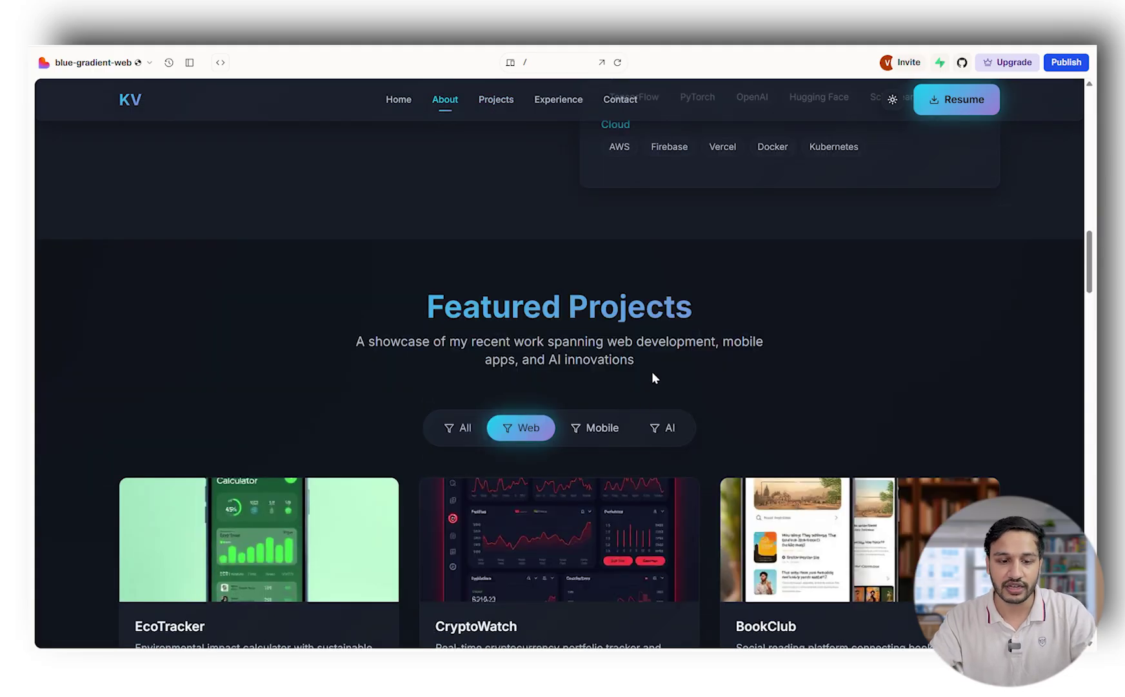
scroll(653, 382, "down", 4)
left_click(616, 173)
left_click(655, 176)
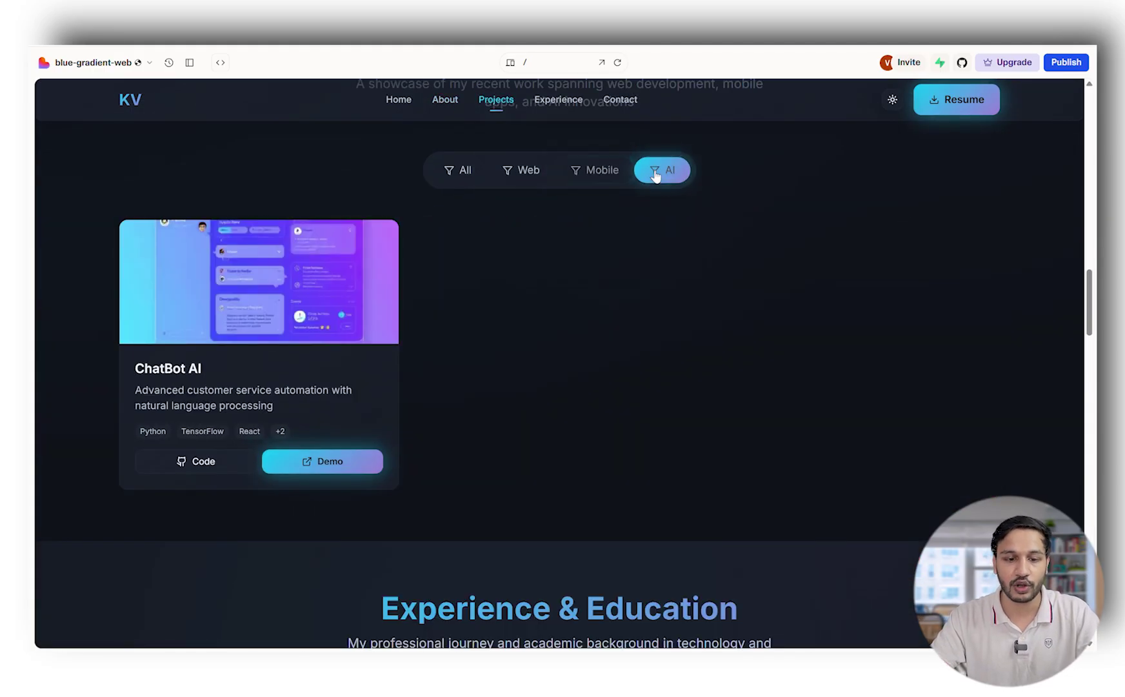
left_click(475, 173)
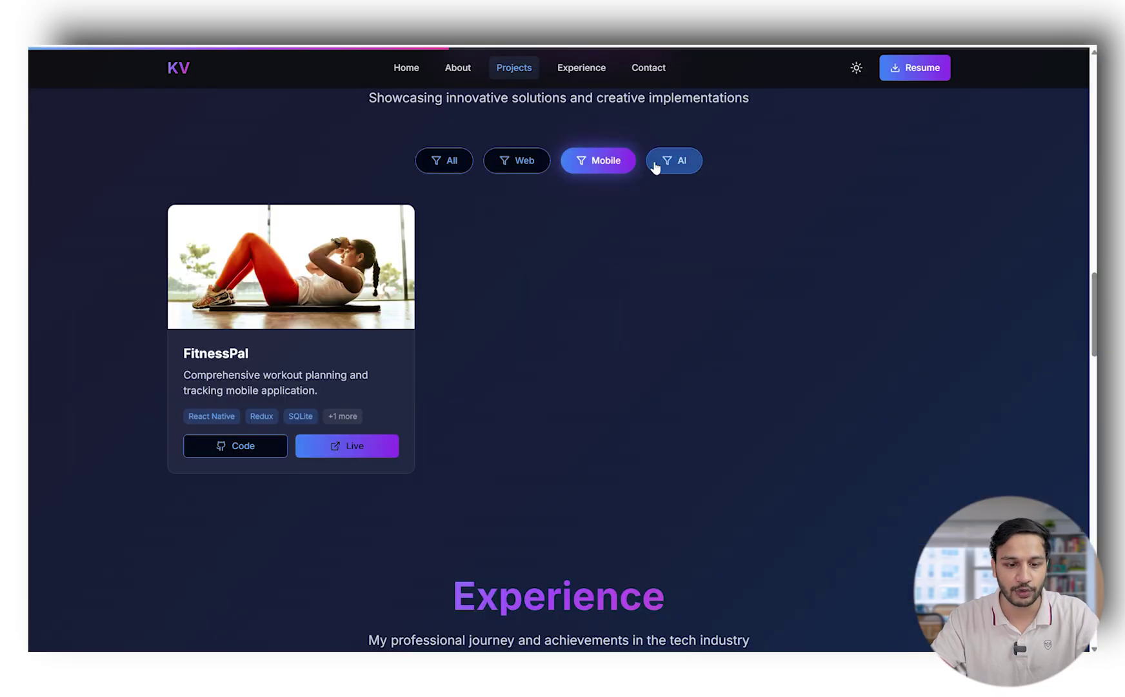
Step: Reset the projects filter to All, then filter to Mobile so only FitnessPal remains
left_click(459, 160)
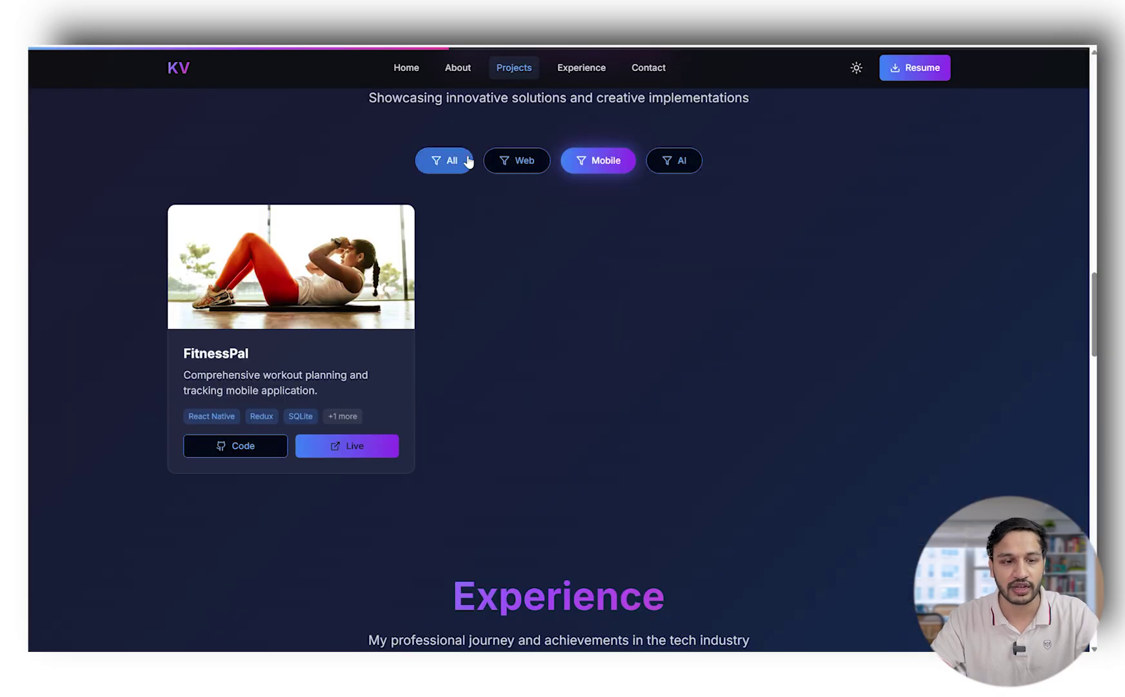
left_click(598, 161)
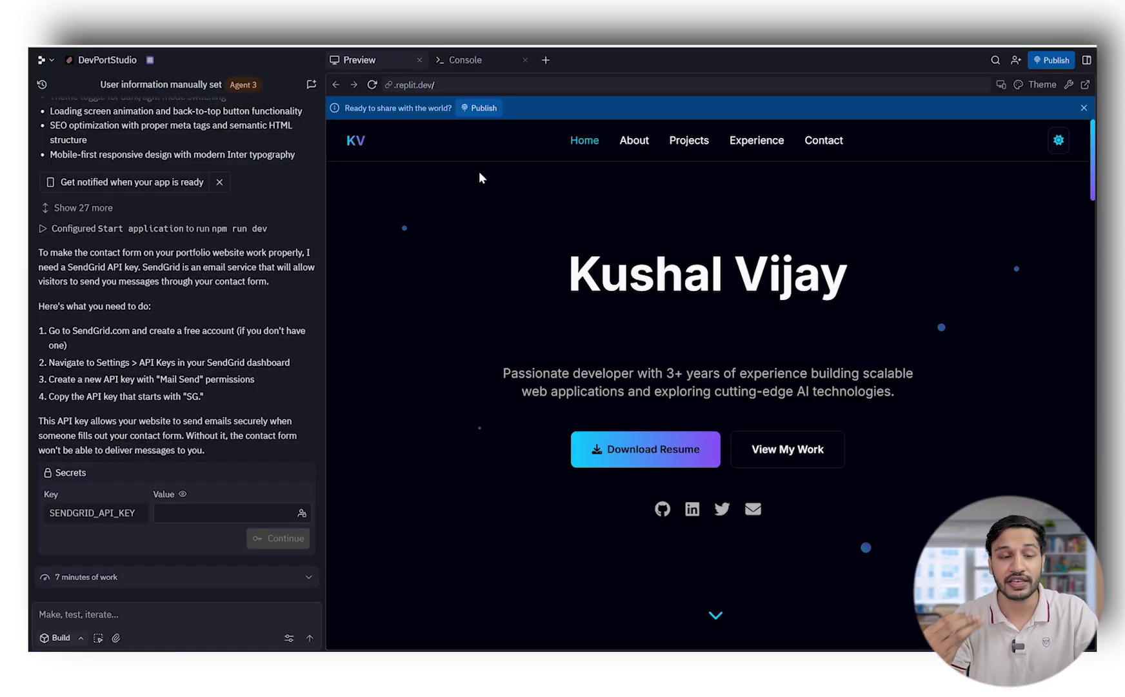
scroll(813, 290, "down", 10)
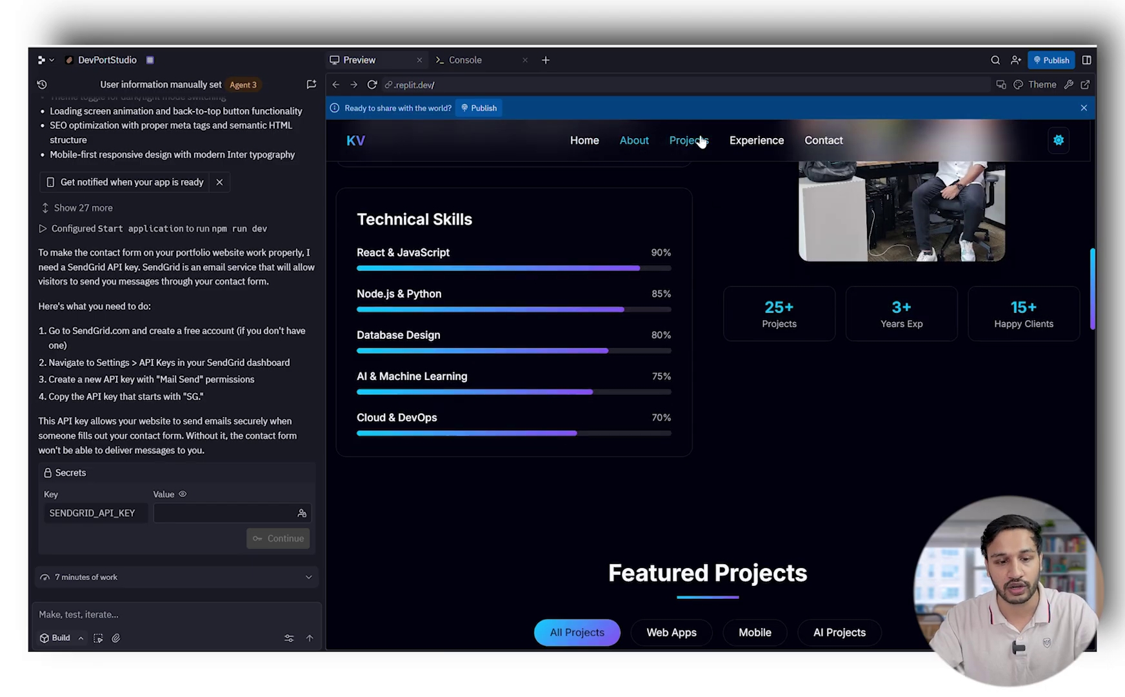
Step: Jump to Featured Projects and cycle the Web Apps, Mobile and AI Projects filters, leaving ChatBot AI
left_click(689, 140)
left_click(672, 243)
left_click(755, 243)
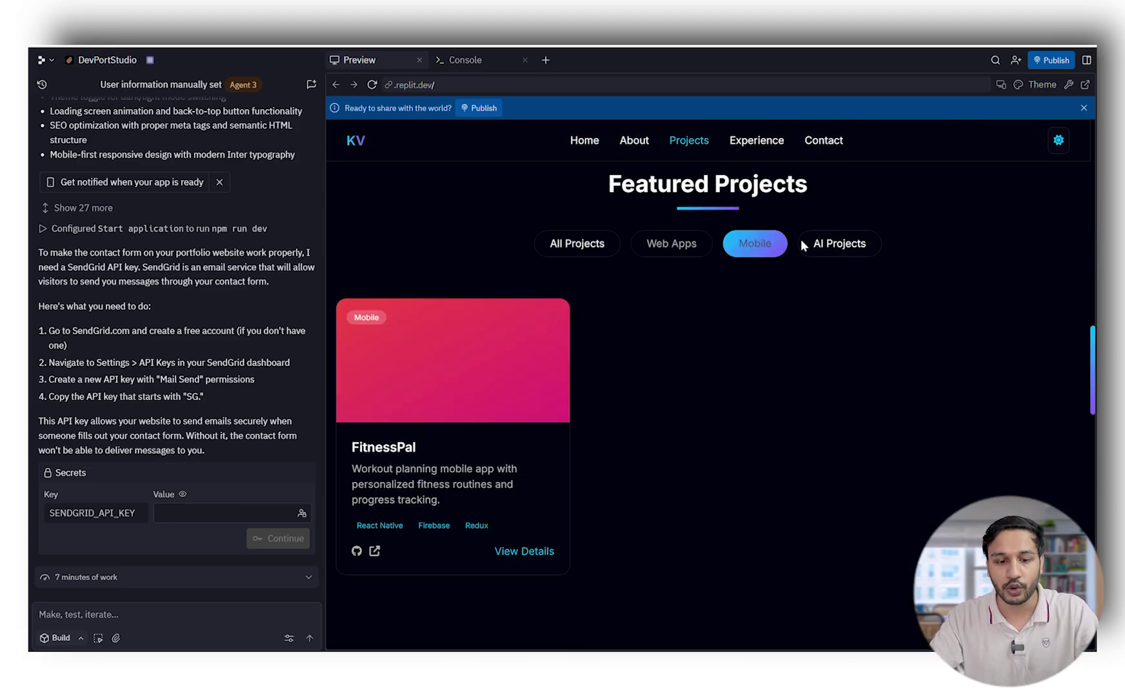
left_click(802, 242)
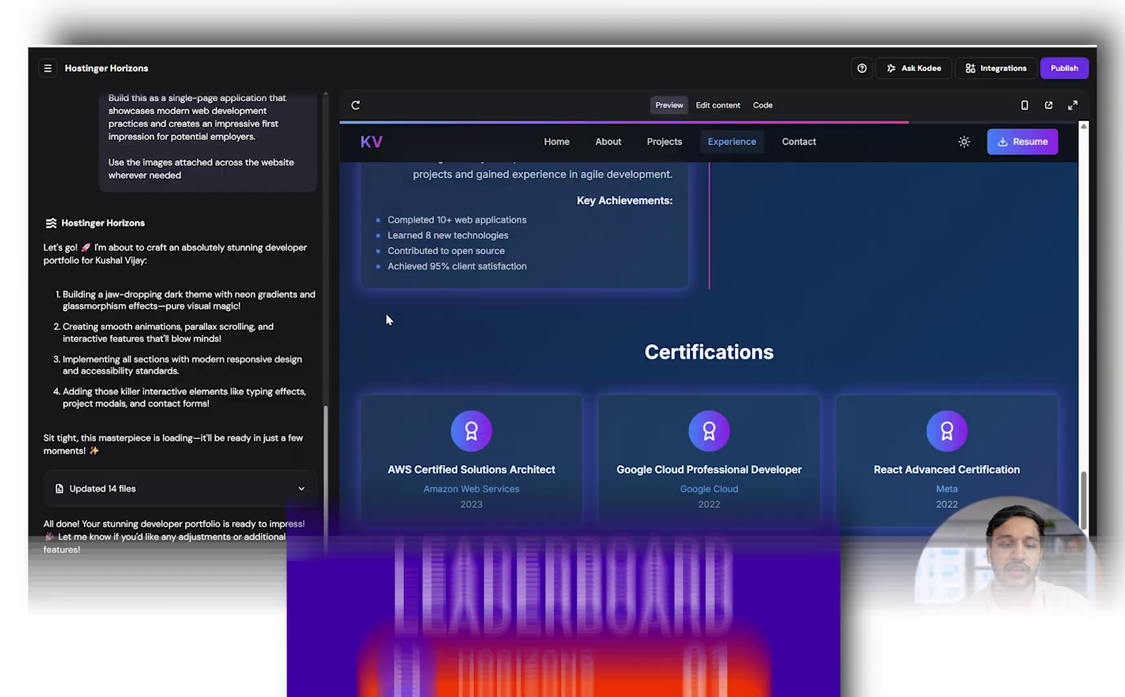
scroll(785, 322, "up", 15)
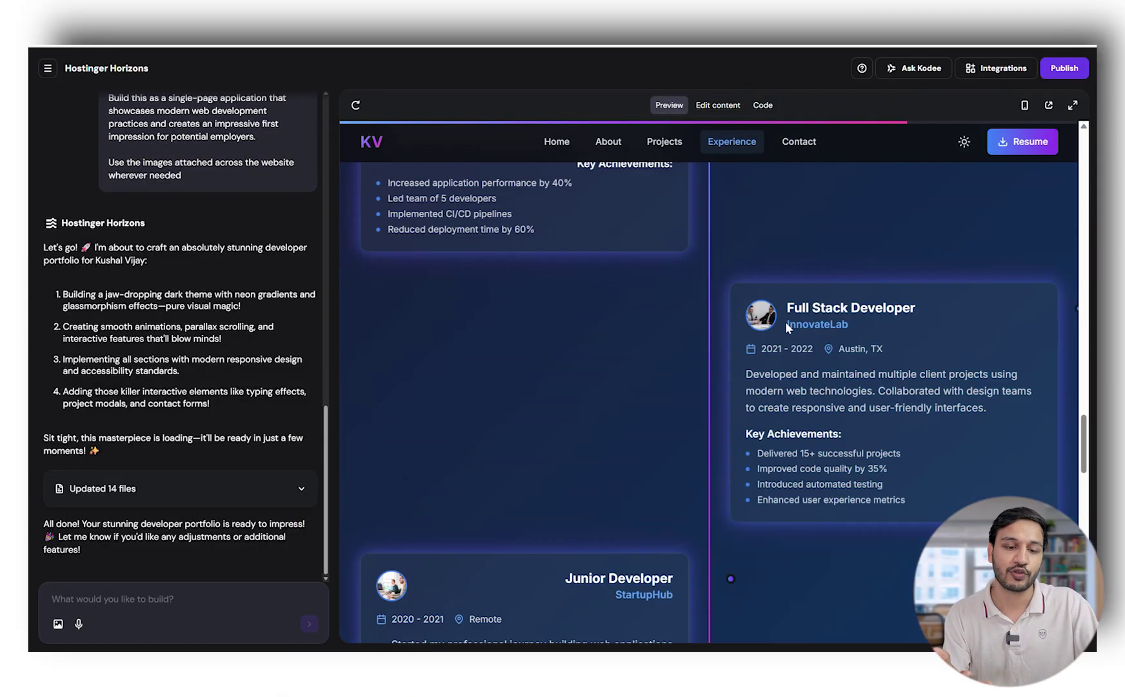
scroll(787, 322, "up", 8)
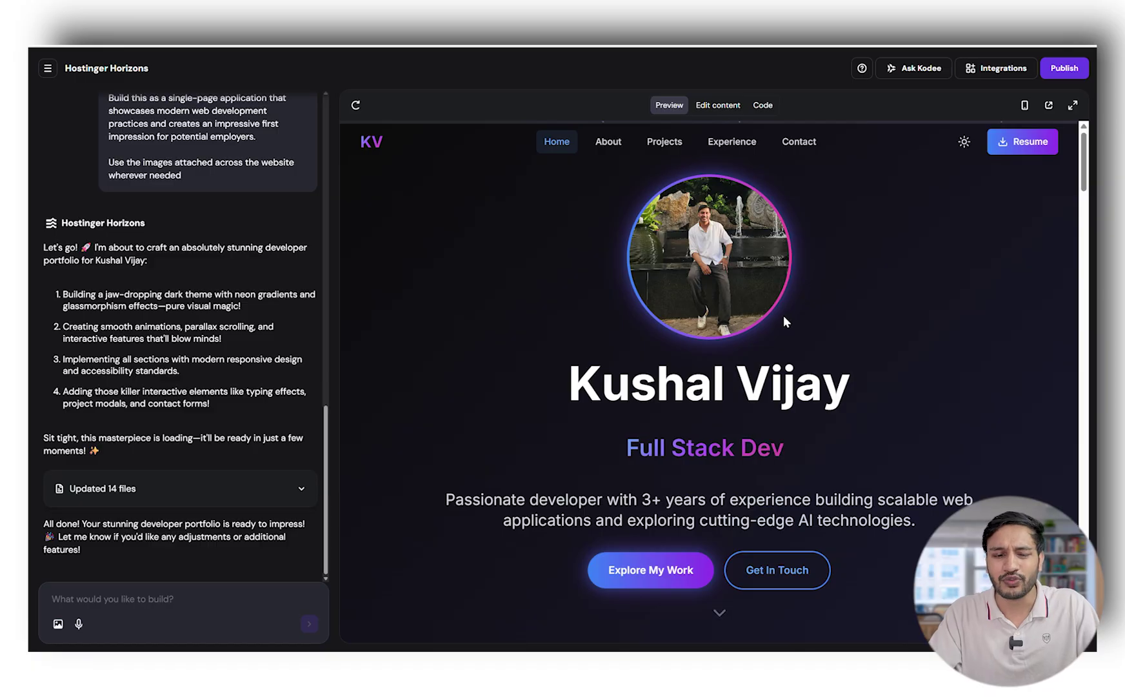